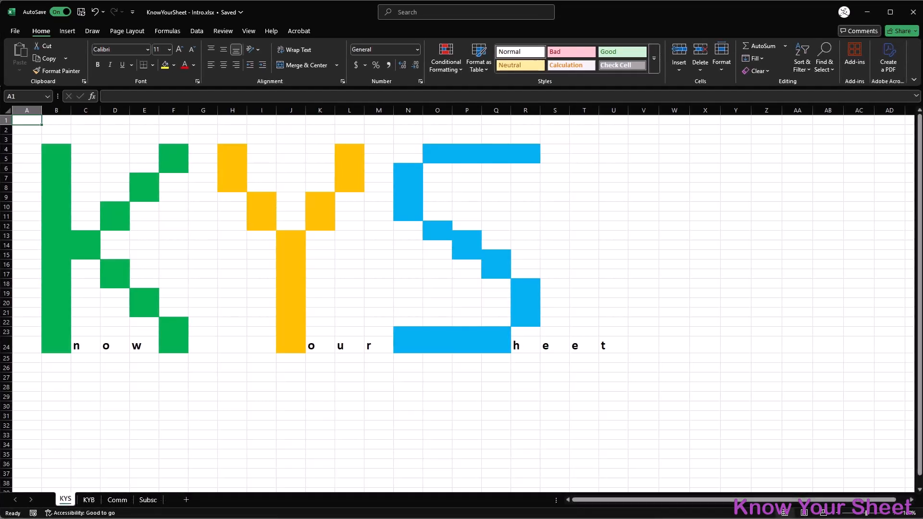
On the KYB sheet, turn off Stop If True for the first conditional formatting rule and apply the change.
click(90, 500)
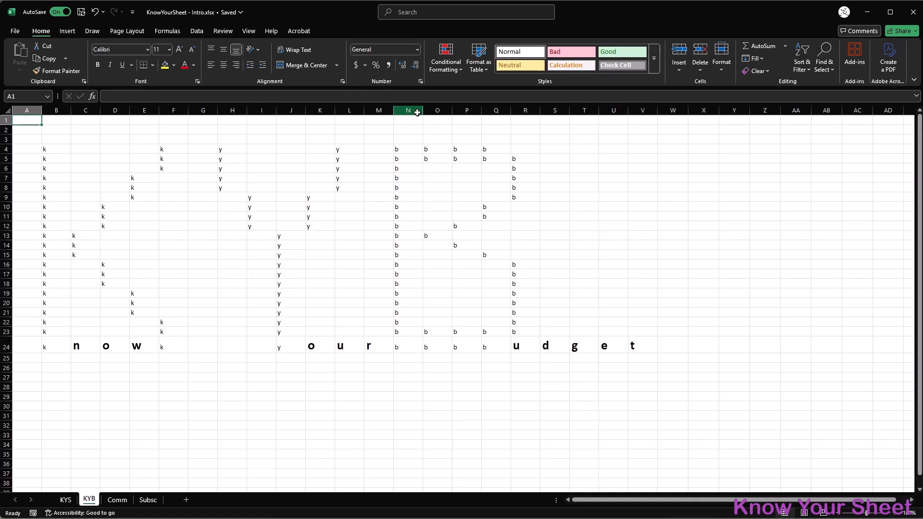
click(441, 57)
click(489, 216)
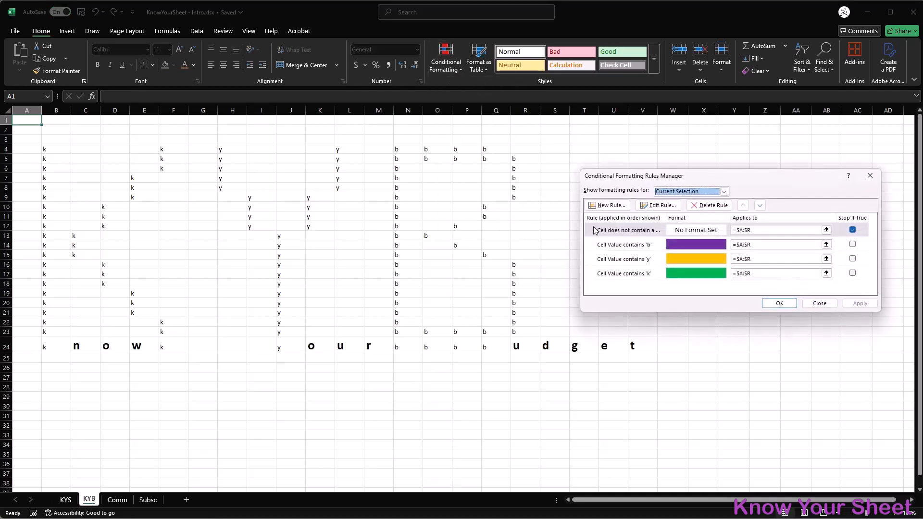
click(853, 230)
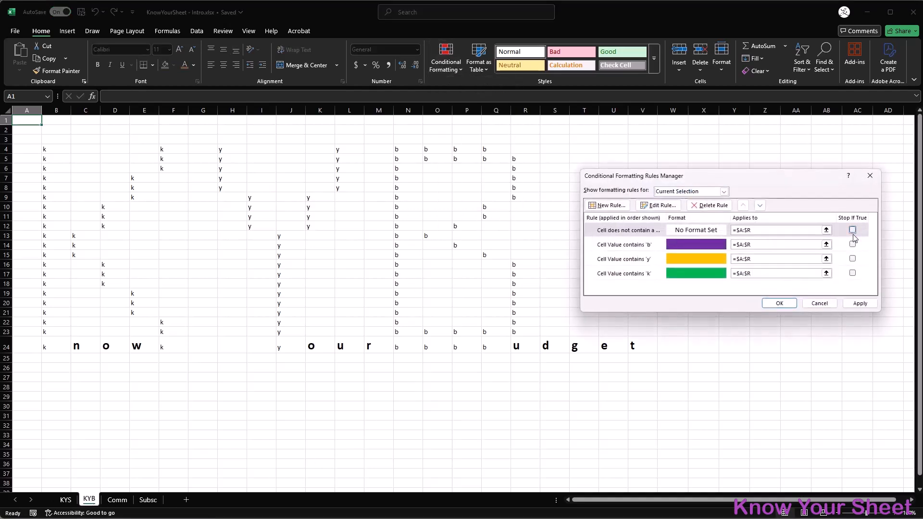
click(874, 304)
click(780, 303)
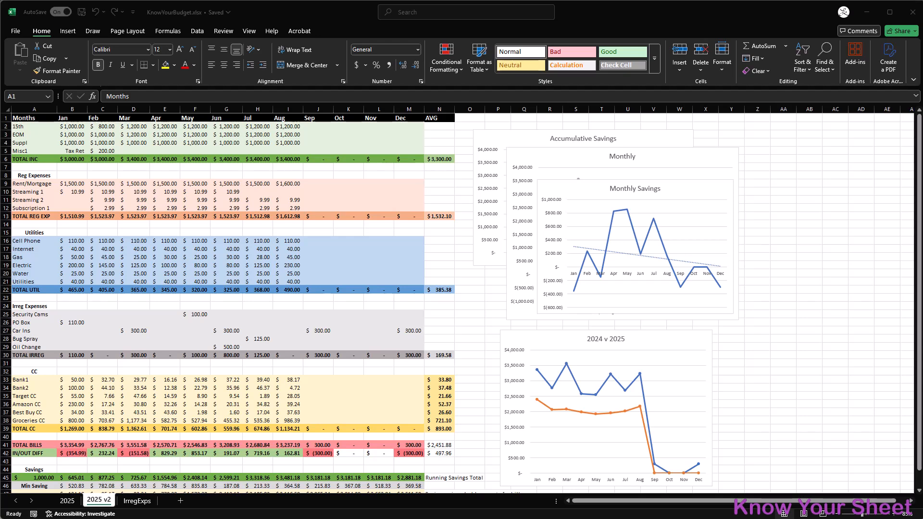
Enter September income in the 2025 v2 sheet: 1400 for 15th, 800 for EOM and 500 for Suppl.
drag(29, 126, 416, 151)
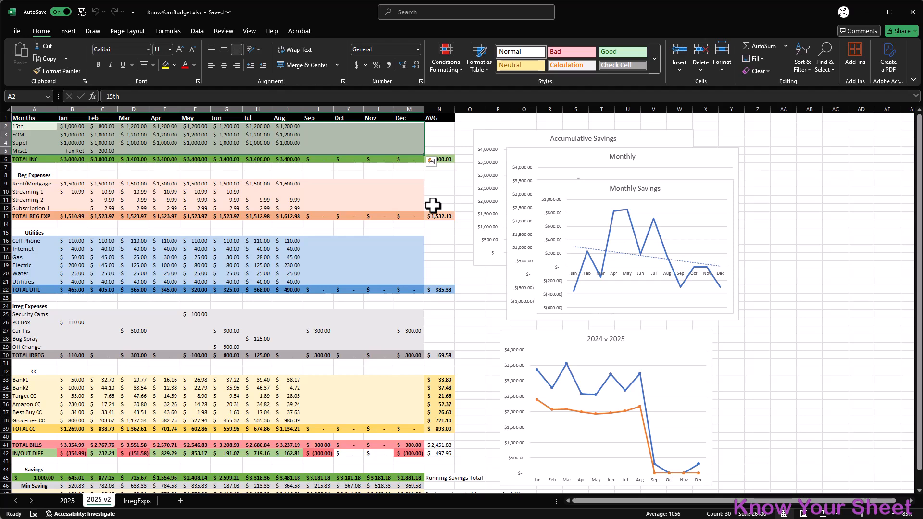
click(322, 126)
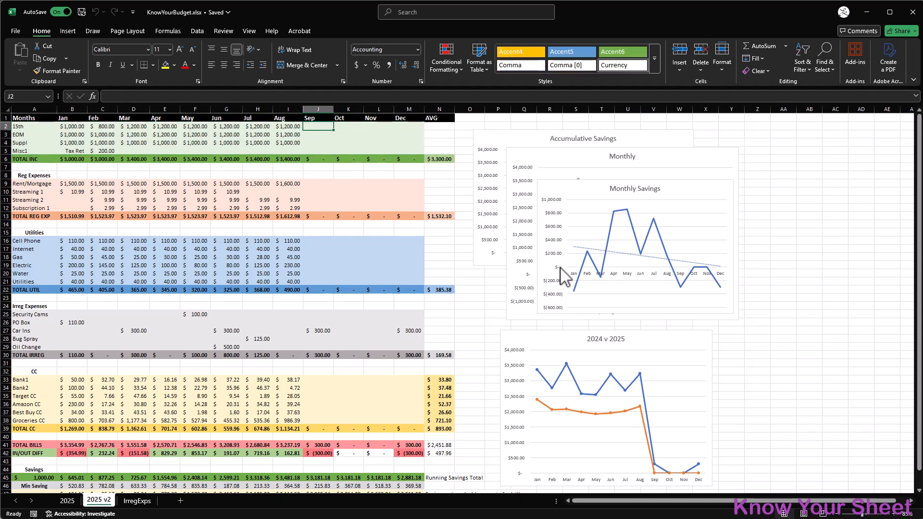
text(1400)
key(Return)
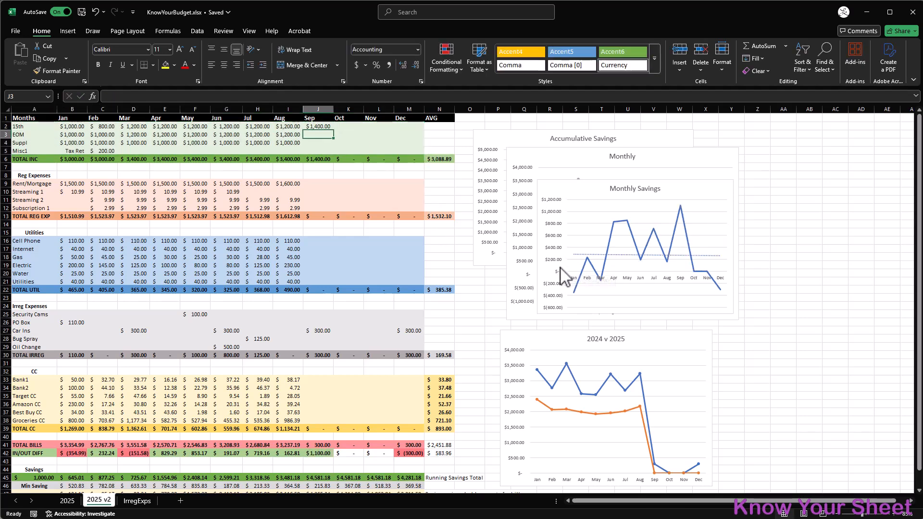
text(800)
key(Return)
text(500)
key(Return)
Enter October income: 900 for 15th, 1,800 for EOM and 500 for Suppl.
key(Up)
key(Up)
key(Right)
key(Up)
text(900)
key(Return)
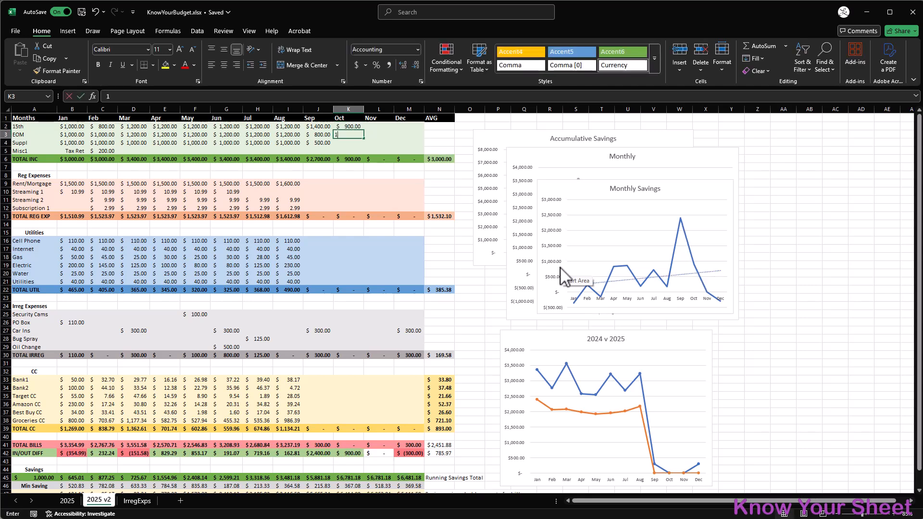
text(1,800)
key(Return)
text(500)
key(Return)
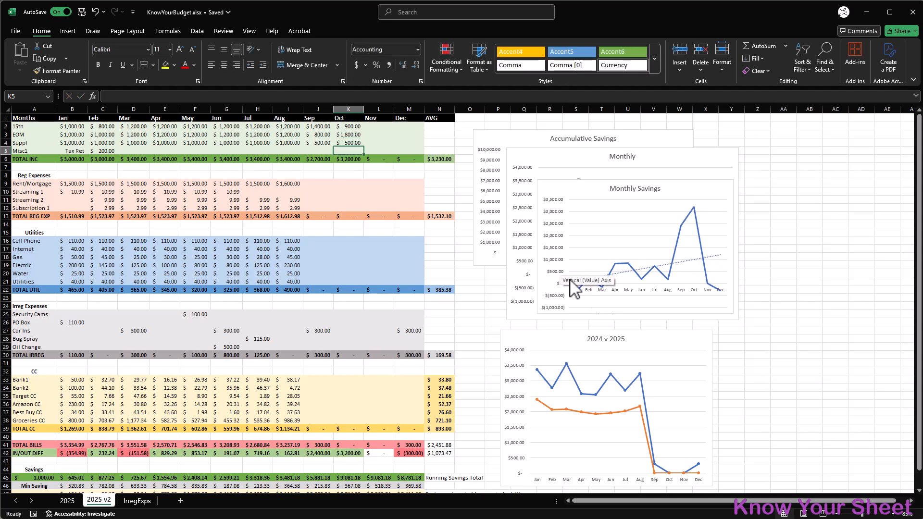
Clear the September and October income entries for 15th, EOM and Suppl.
drag(347, 126, 315, 141)
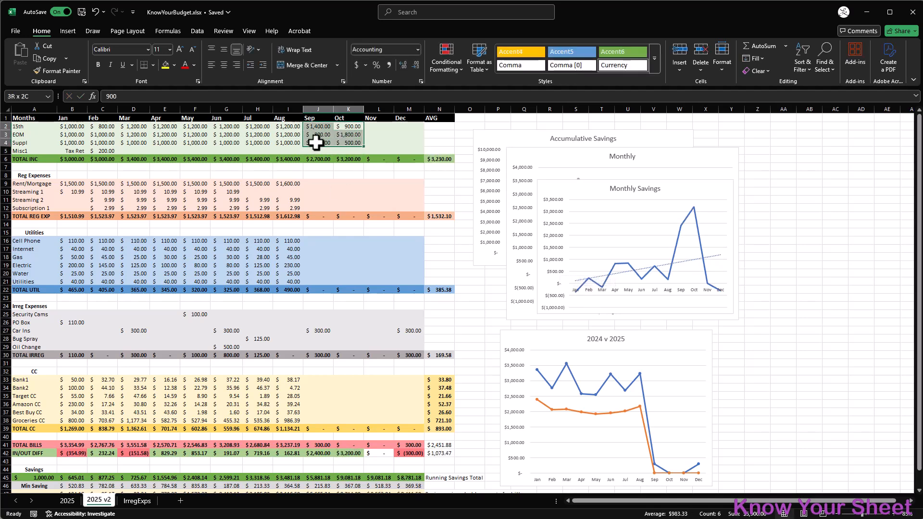
key(Delete)
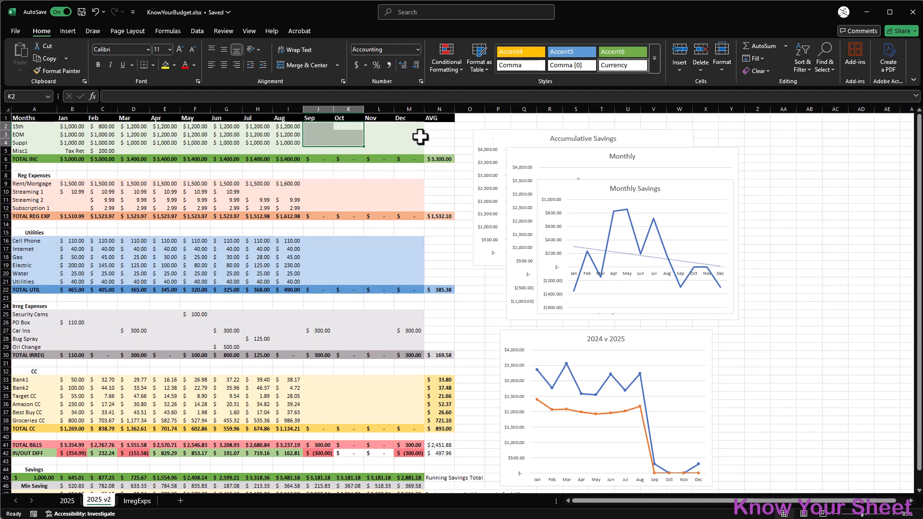
click(474, 119)
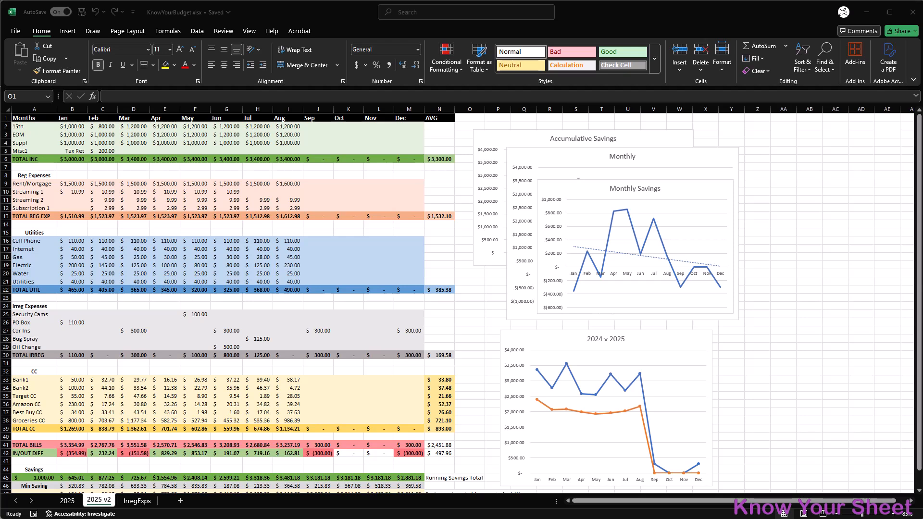
Add a new worksheet, move it after IrregExps and rename it Income.
click(180, 501)
click(180, 502)
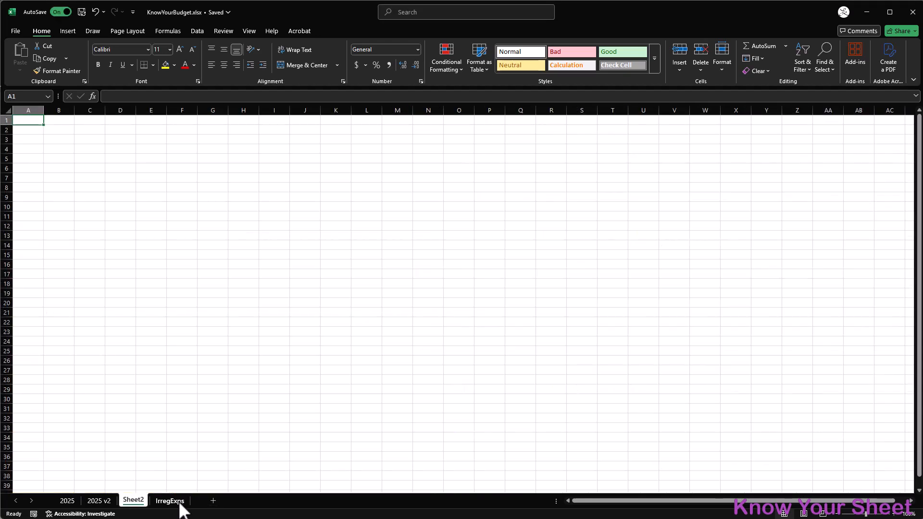
drag(137, 503, 185, 503)
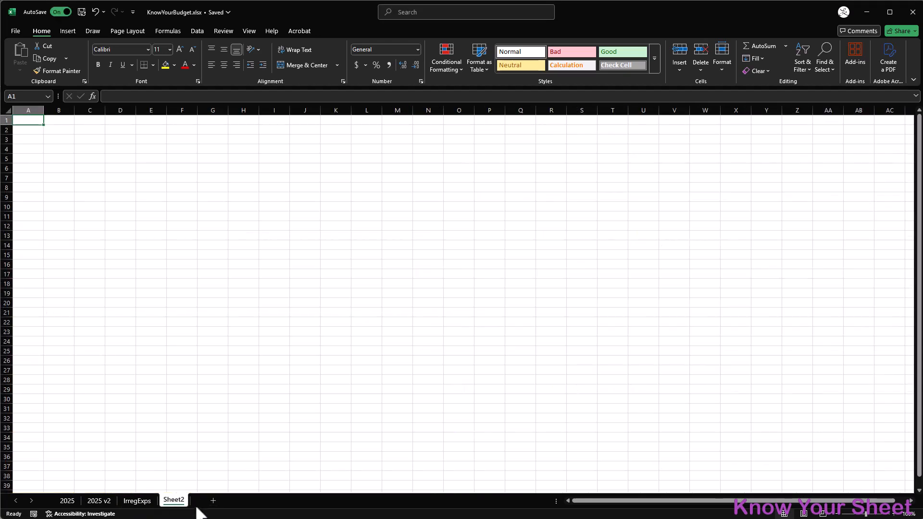
right_click(175, 500)
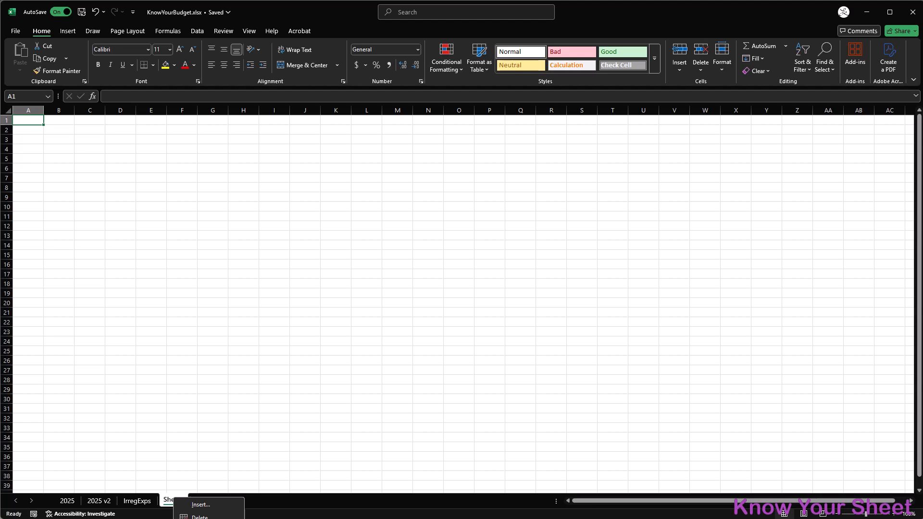
text(r)
text(Income)
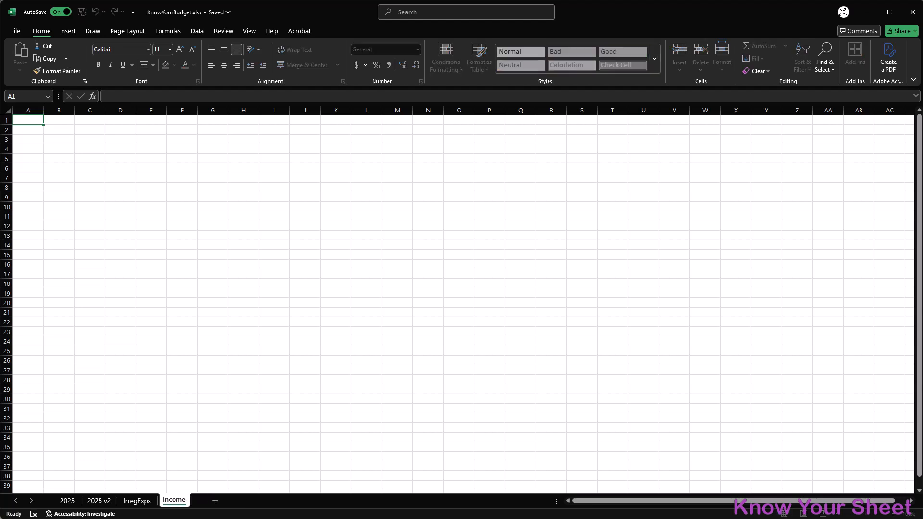
key(Return)
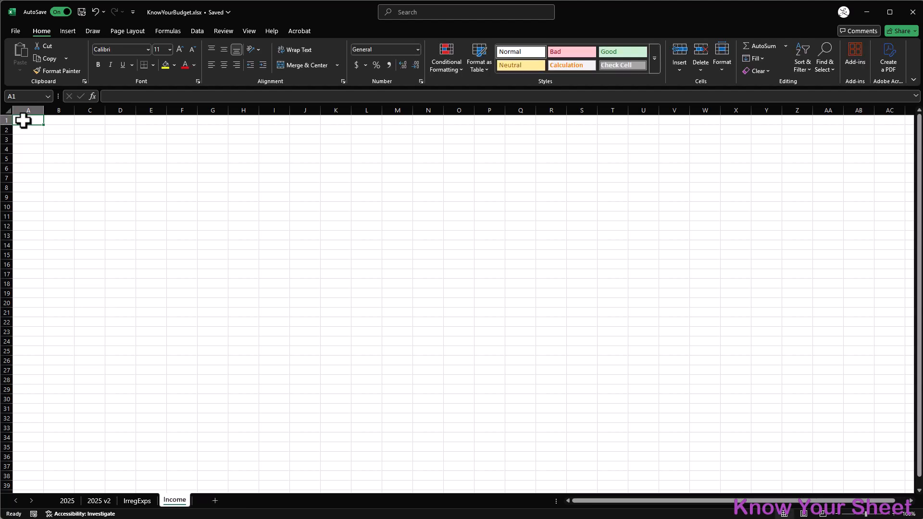
Enter the column headers Period, Rate and Hours in A1 to C1 of the Income sheet.
text(Period)
key(Return)
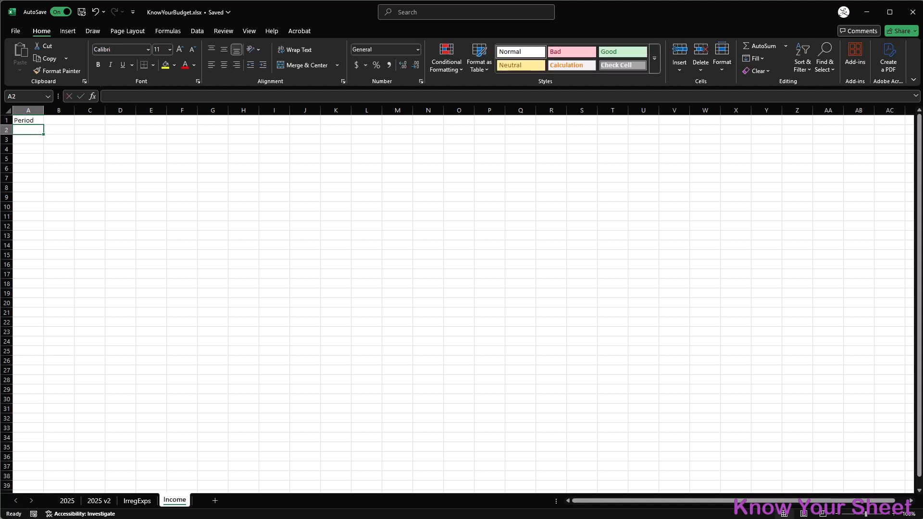
key(Up)
key(Right)
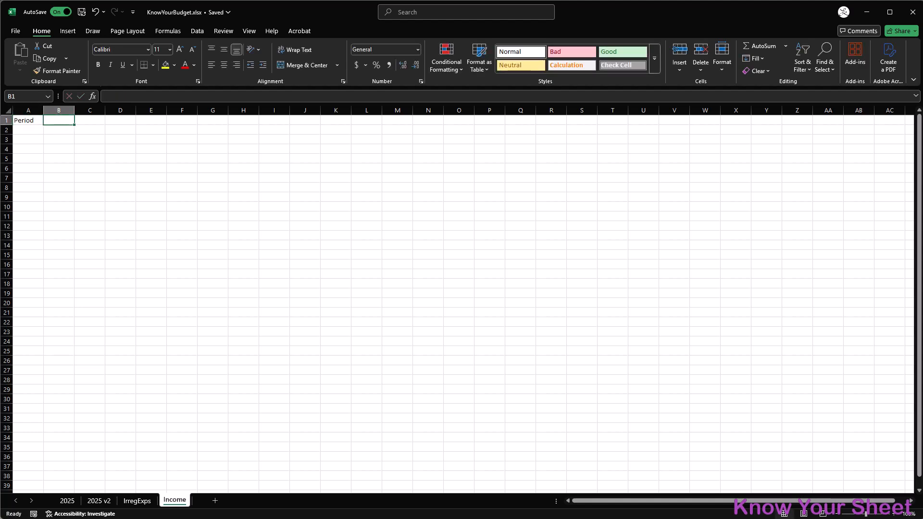
text(H)
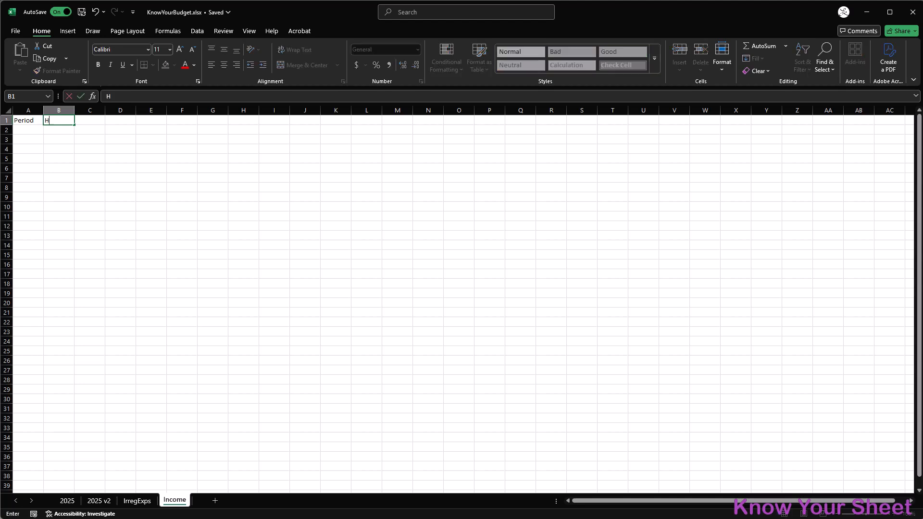
key(BackSpace)
text(Rate)
key(Tab)
text(Hour)
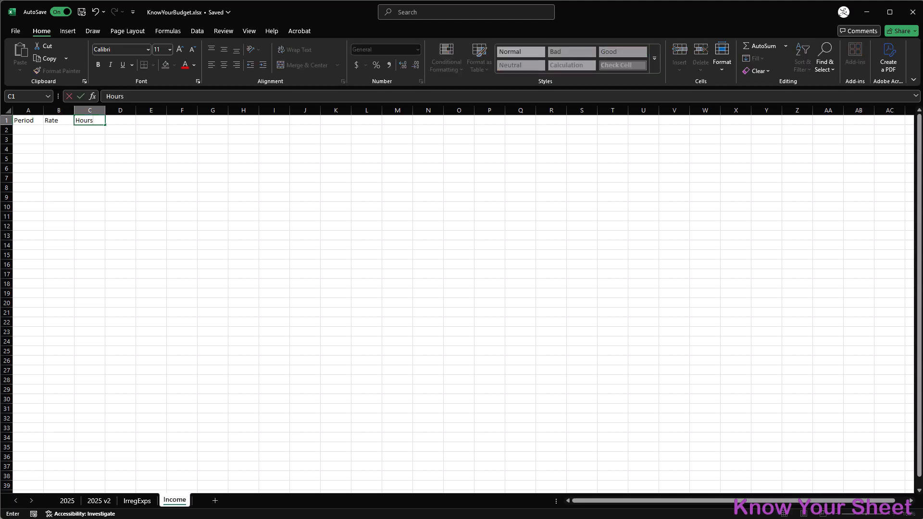
text(s)
key(Return)
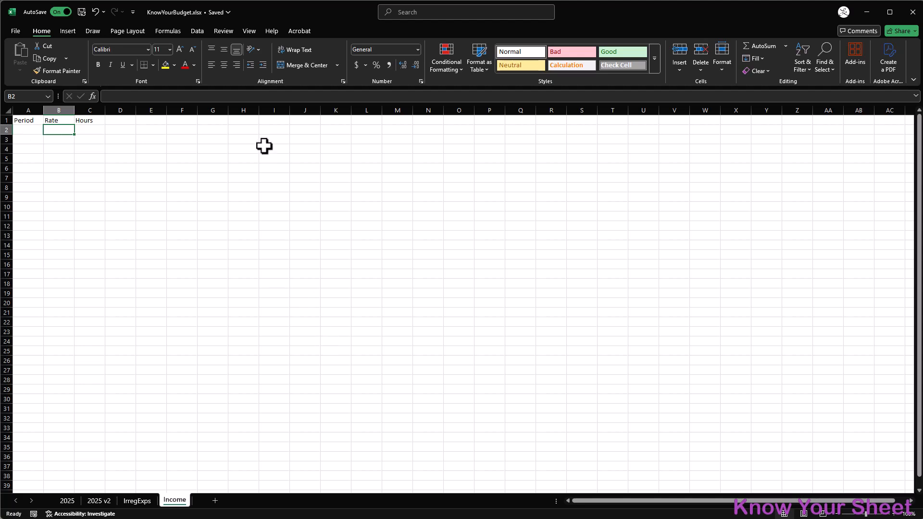
Label I1 as Rate and enter 15 in J1 with the dollar accounting format.
click(273, 120)
text(Rate)
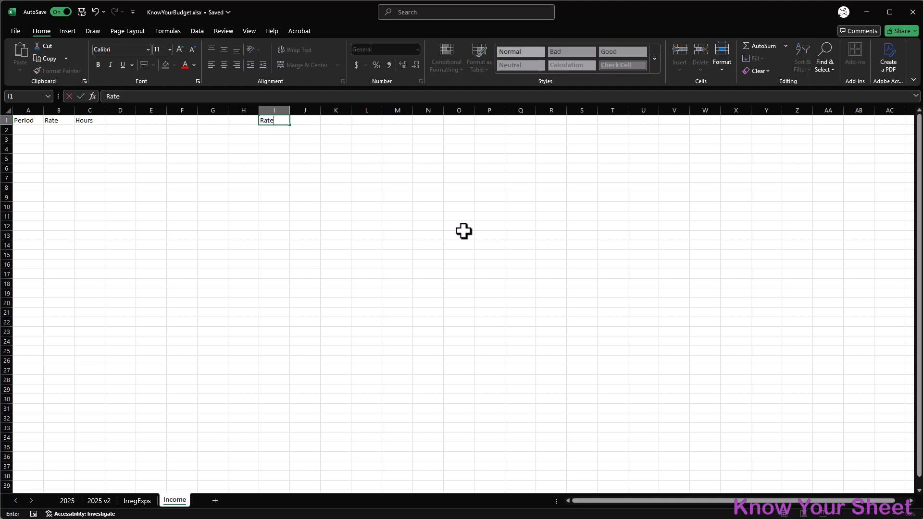
key(Tab)
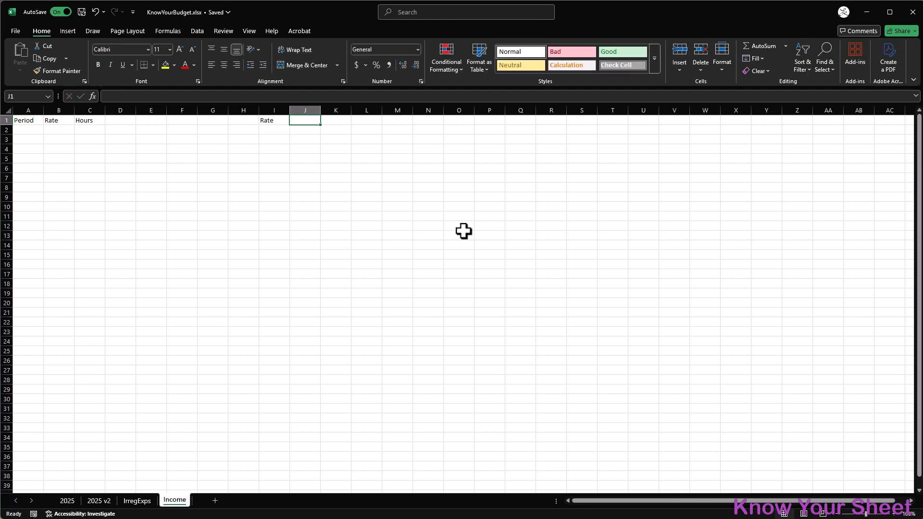
text(15.0)
key(ctrl+Return)
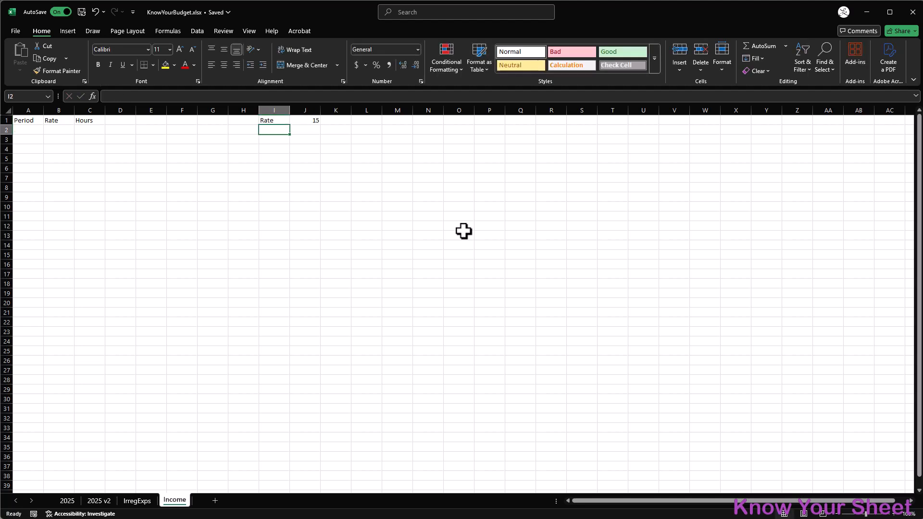
click(356, 65)
Delete the Rate column between the Period and Hours columns.
right_click(63, 105)
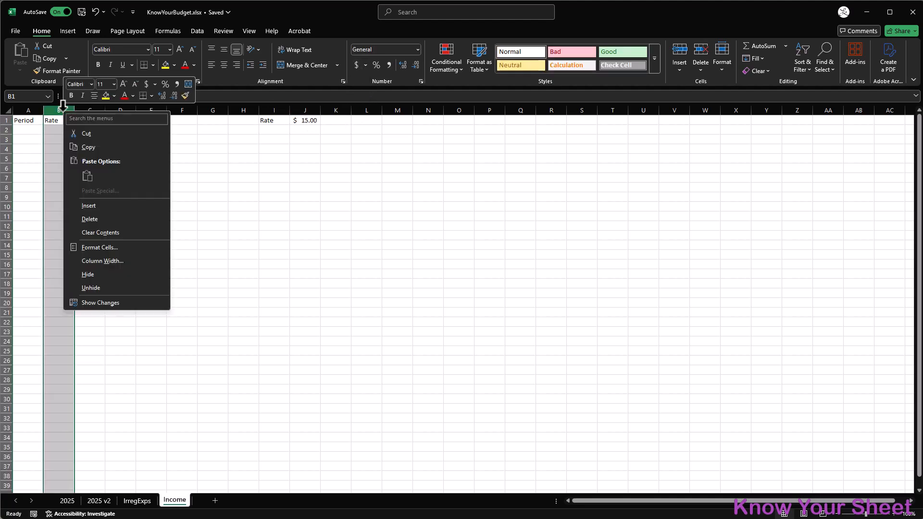
click(96, 212)
click(34, 122)
click(56, 121)
Add the headers Pay, Est Check and Act Check in C1 to E1.
click(90, 121)
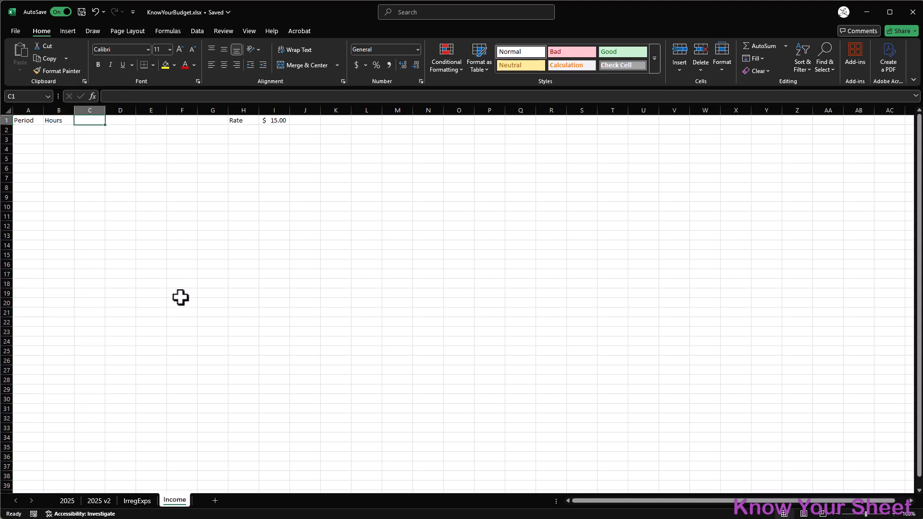
text(Pay)
key(Tab)
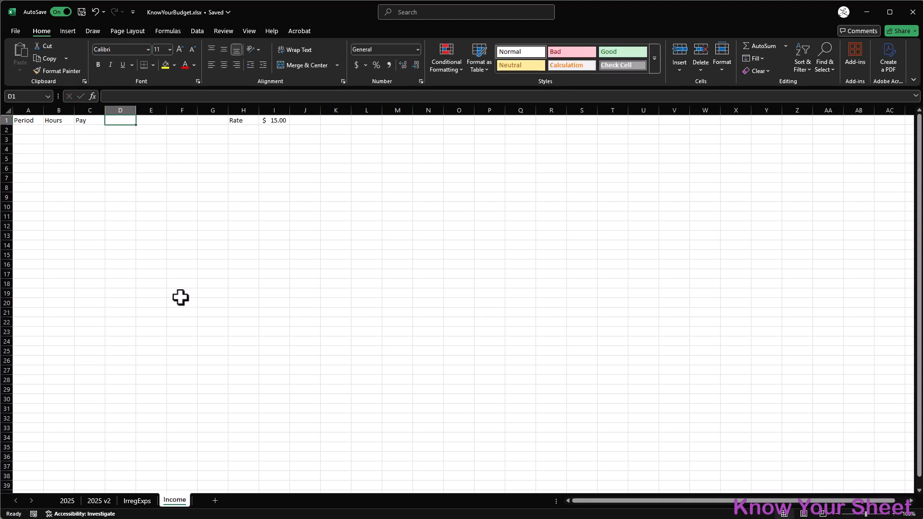
text(Est)
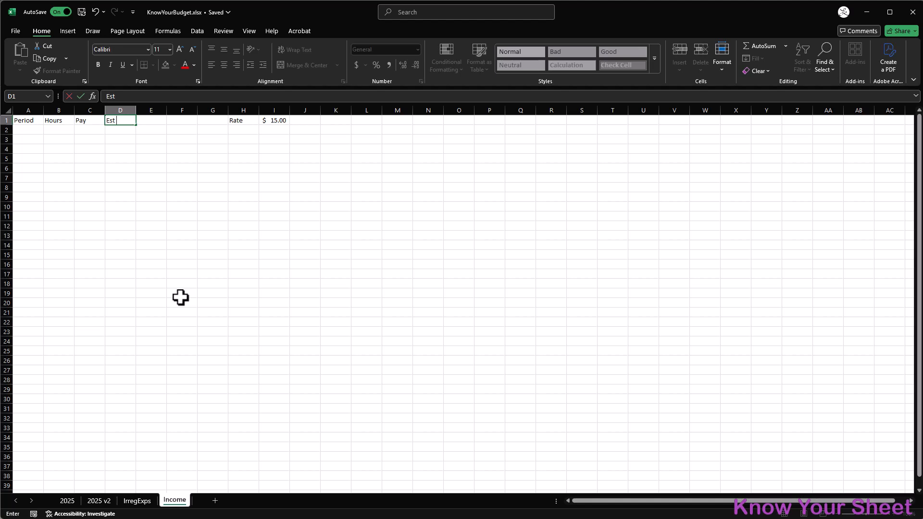
text( Check)
key(Tab)
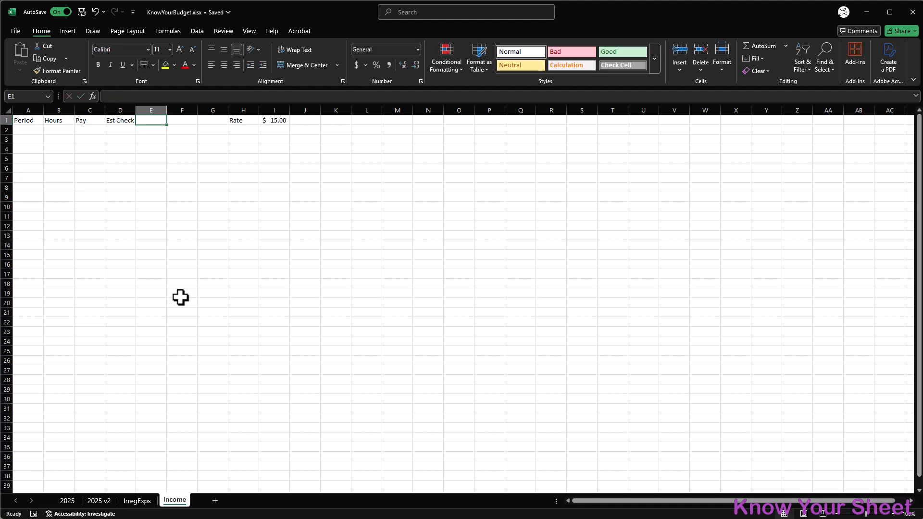
text(Act Check)
key(Return)
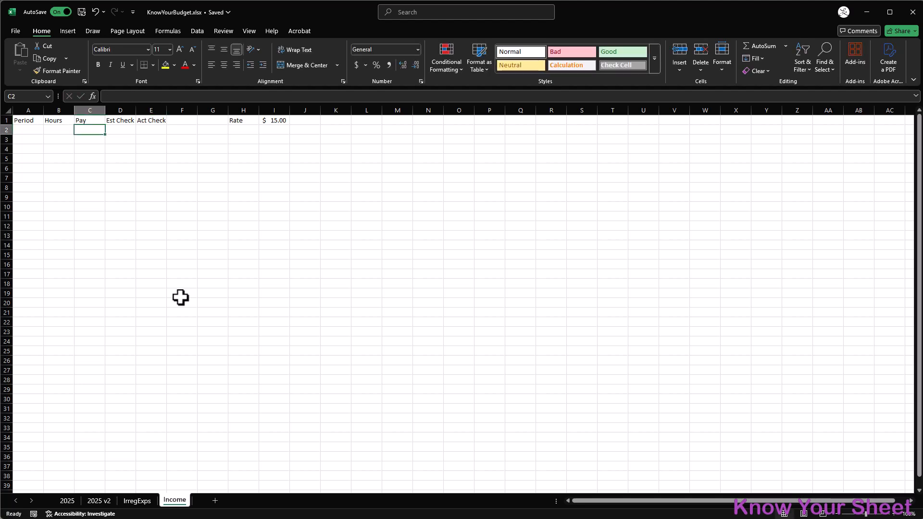
Apply the dollar accounting format to the cells below Pay, Est Check and Act Check, starting at row 2.
drag(85, 129, 152, 235)
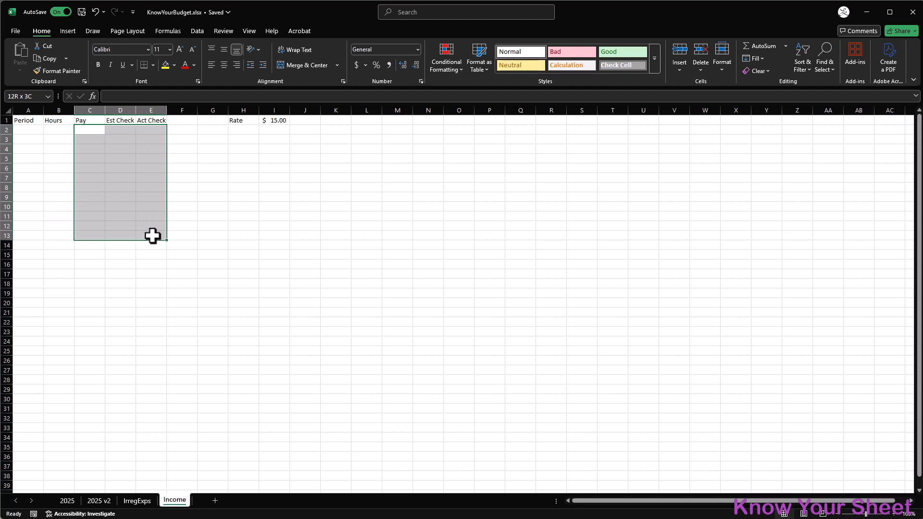
click(356, 65)
Enter the pay period dates Jan 15, Jan 30, Feb 15 and Feb 28 under Period in A2 to A5.
click(39, 131)
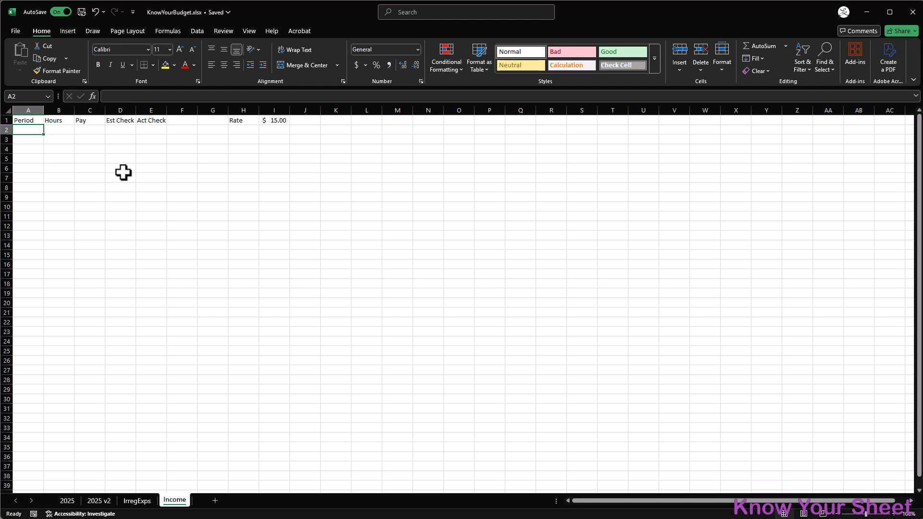
text(Jan 15)
key(Return)
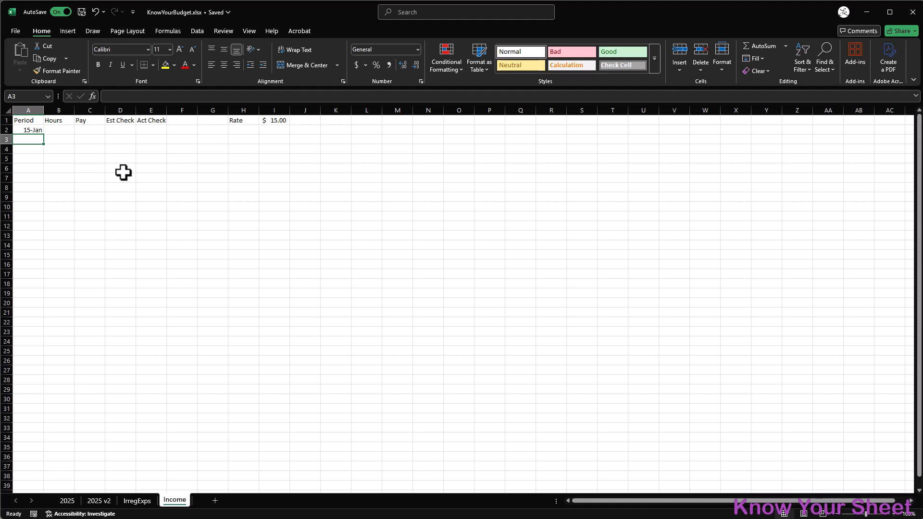
text(Jan 30)
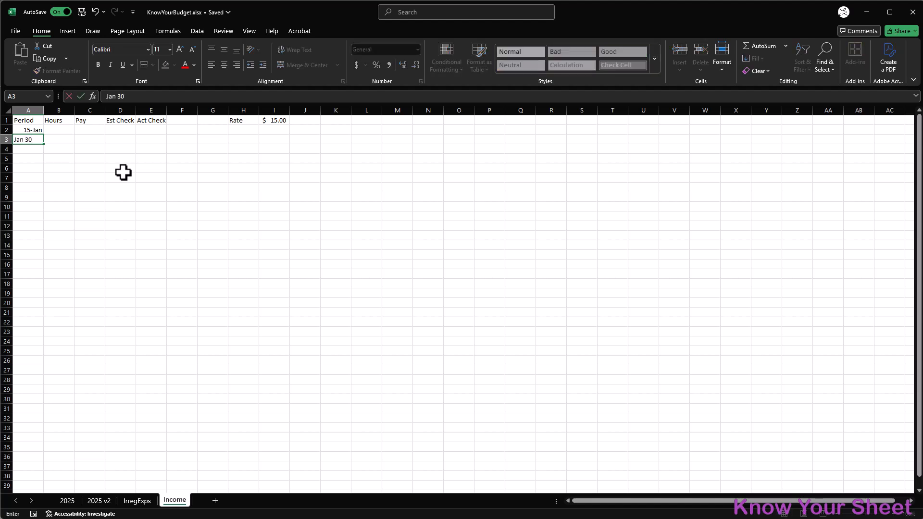
key(Return)
text(Feb)
text( 15)
key(Return)
text(Feb 28)
key(Return)
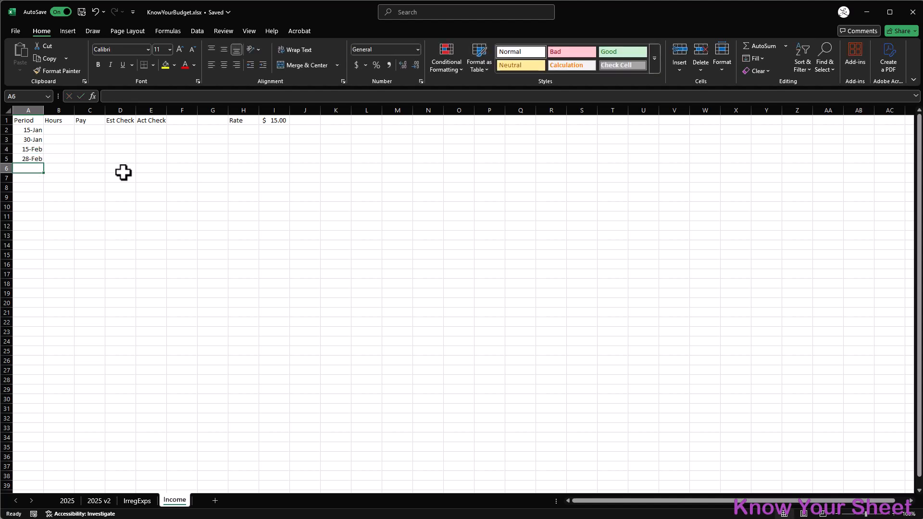
Enter the hours 40, 35, 75 and 60 for the four pay periods in B2 to B5.
click(63, 131)
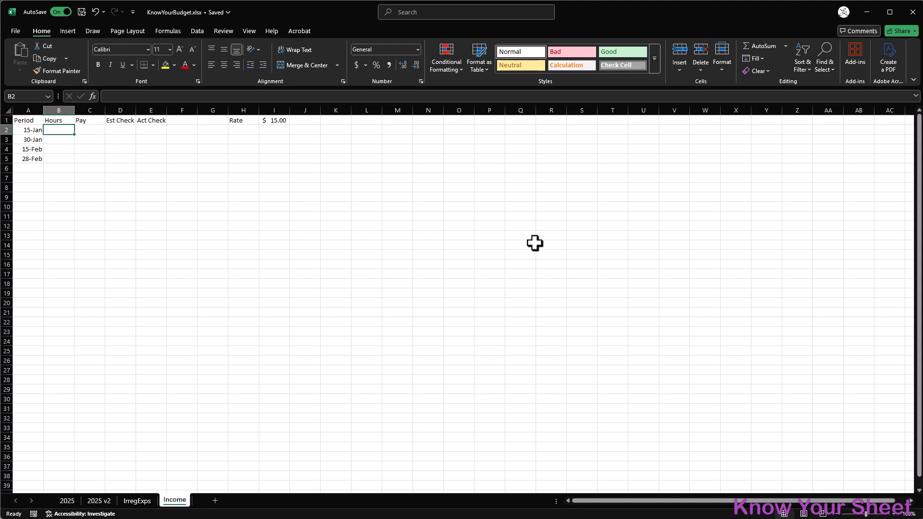
text(40)
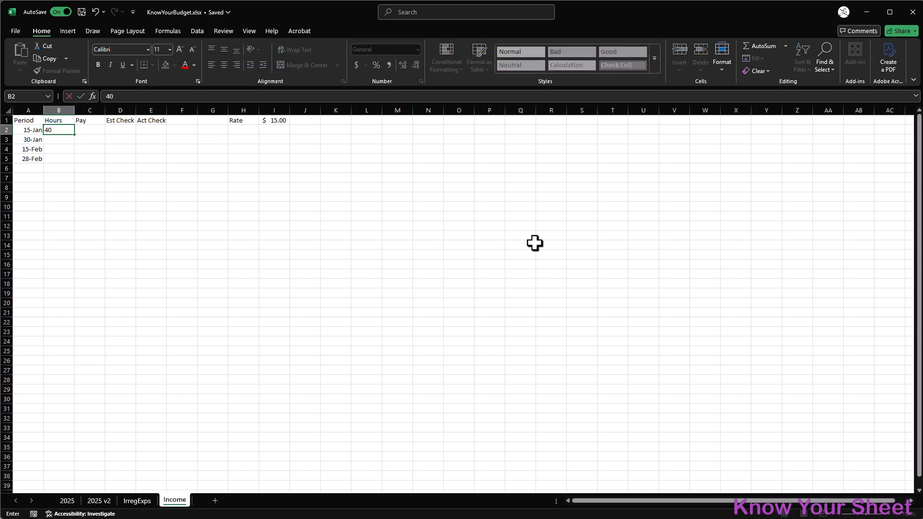
key(Return)
text(35)
key(Return)
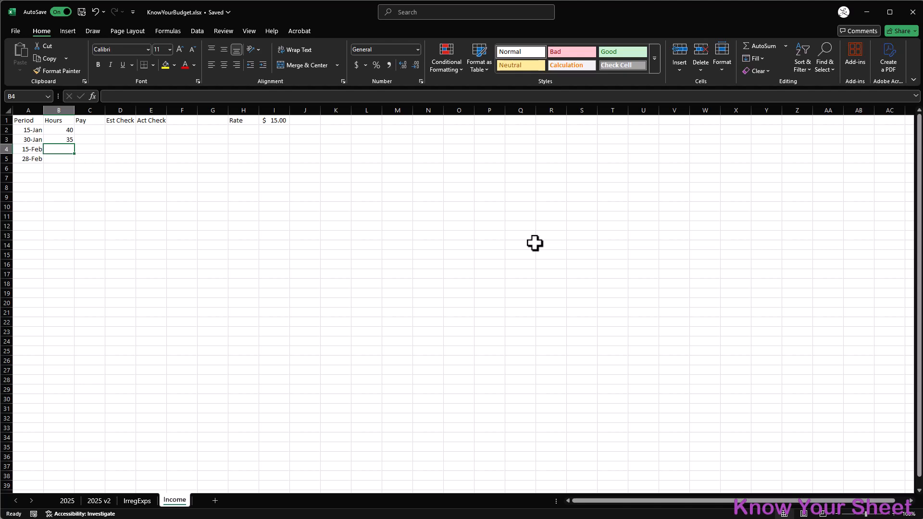
text(75)
key(Return)
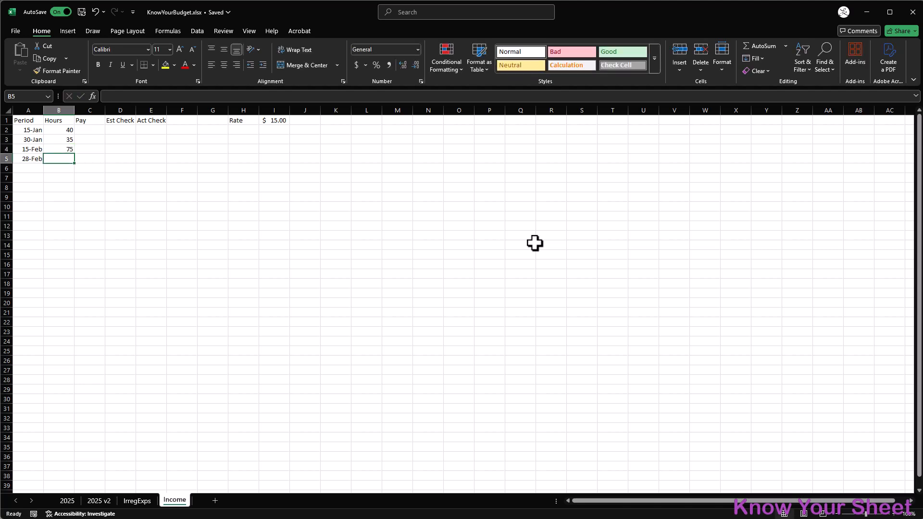
text(60)
key(Return)
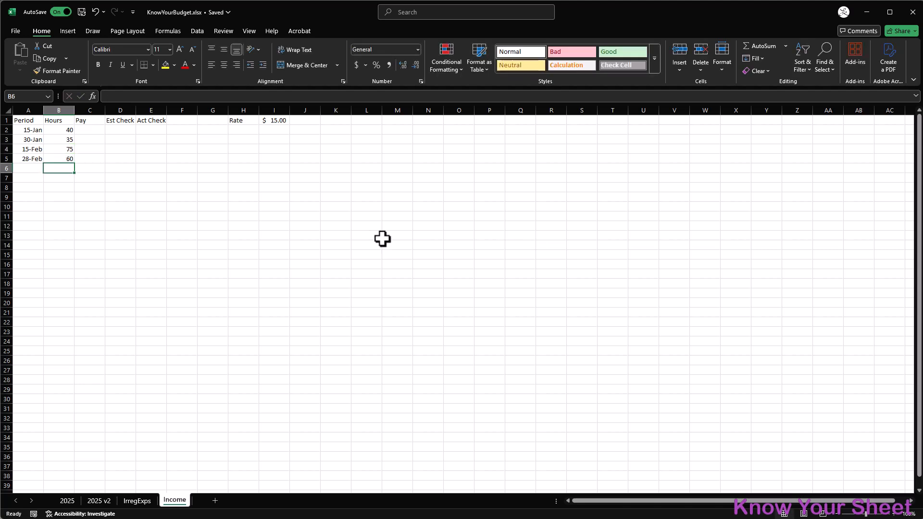
Calculate the Pay in C2 as hours times the fixed rate with the formula =B2*$I$1.
click(96, 133)
text(=)
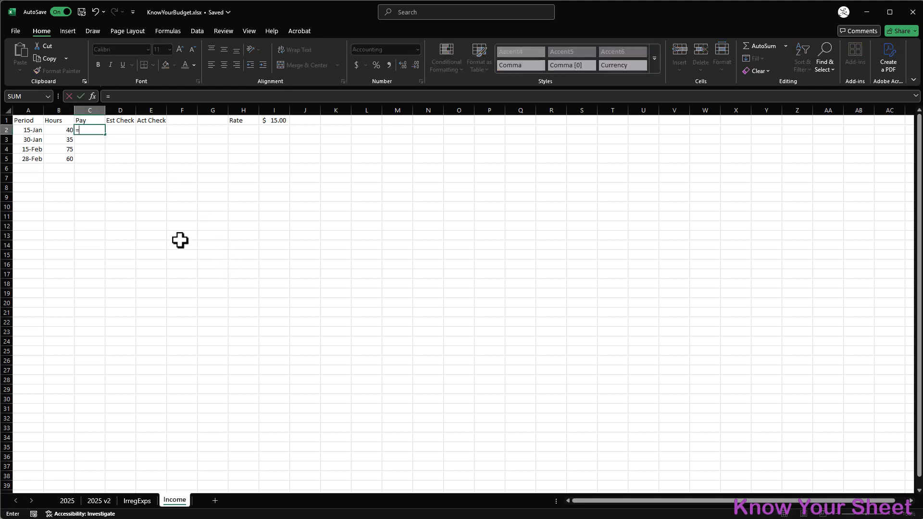
click(62, 131)
text(*)
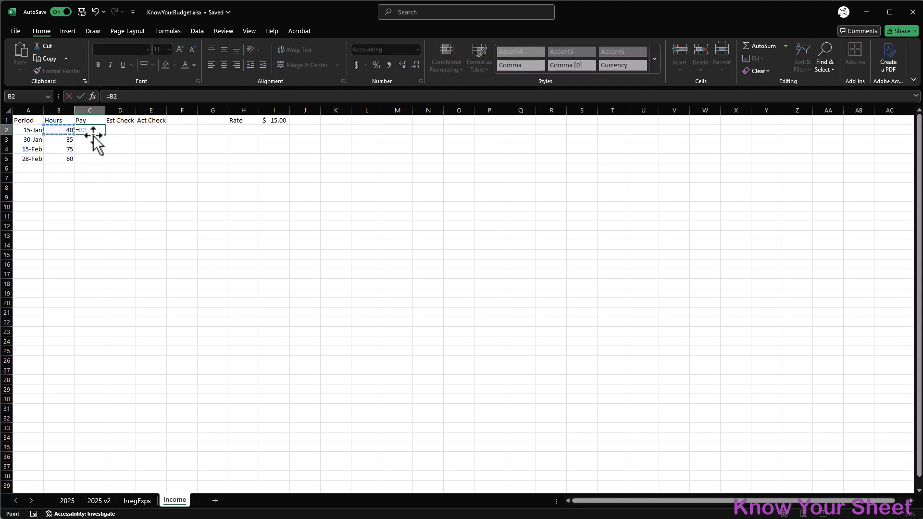
click(280, 119)
key(F4)
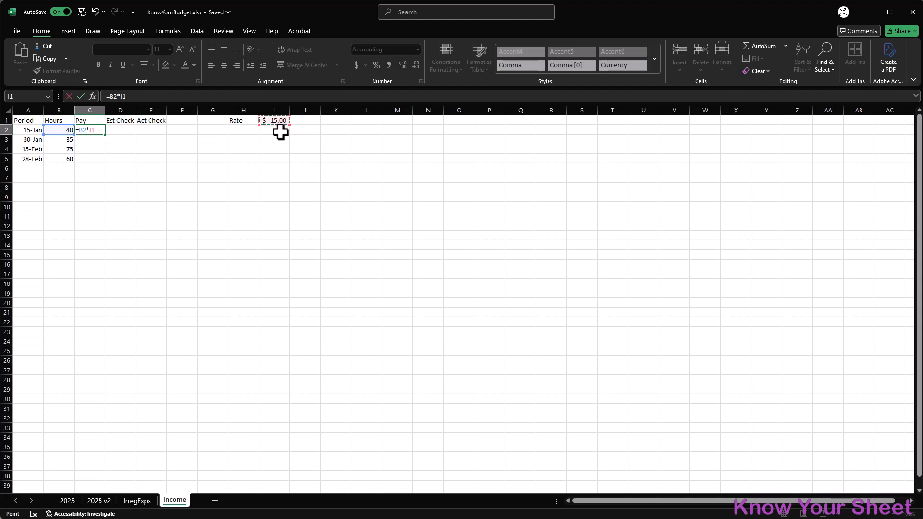
key(Return)
Copy the Pay formula from C2 down to C5 and auto-fit the width of column C.
click(94, 131)
drag(104, 134, 106, 163)
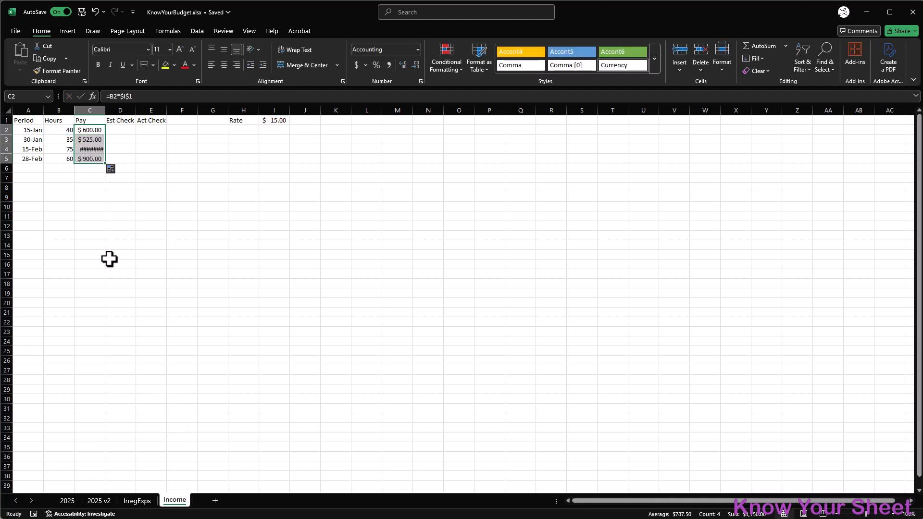
double_click(105, 113)
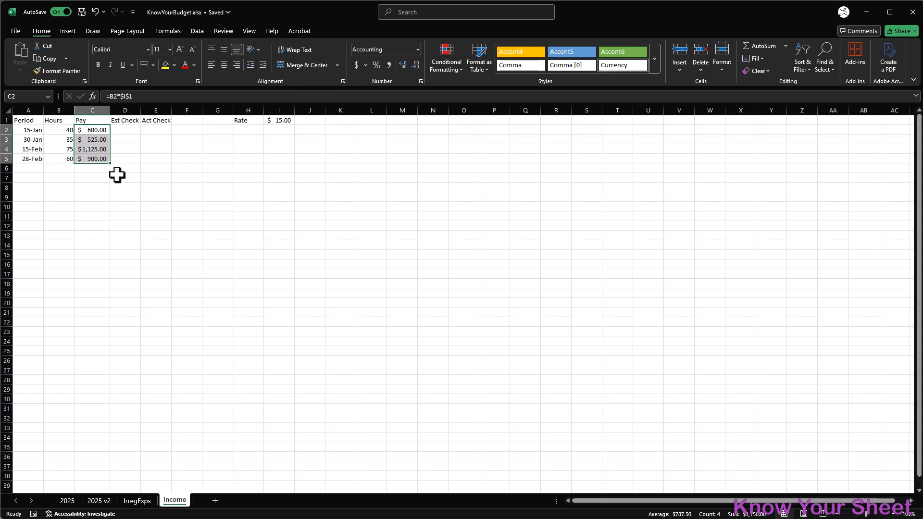
Enter the formula =C2*0.8 under Est Check in D2 and copy it down to D5.
click(126, 130)
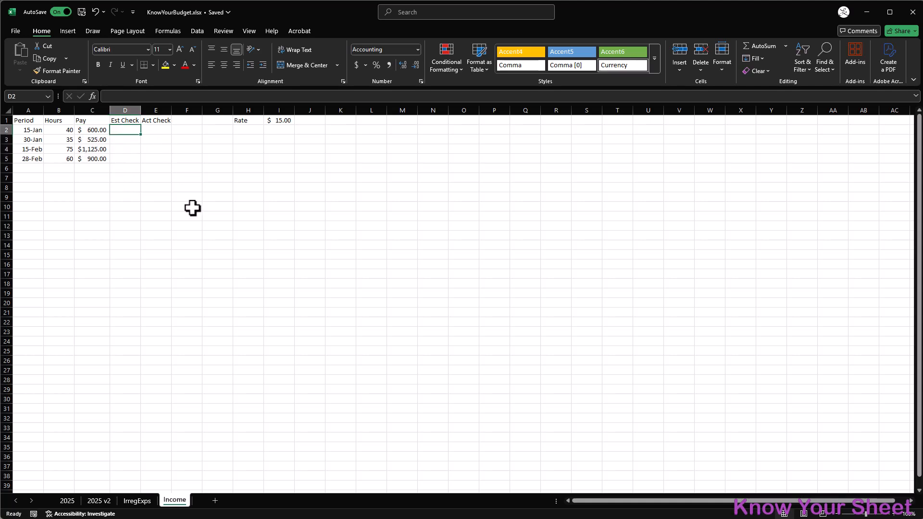
text(=)
key(Left)
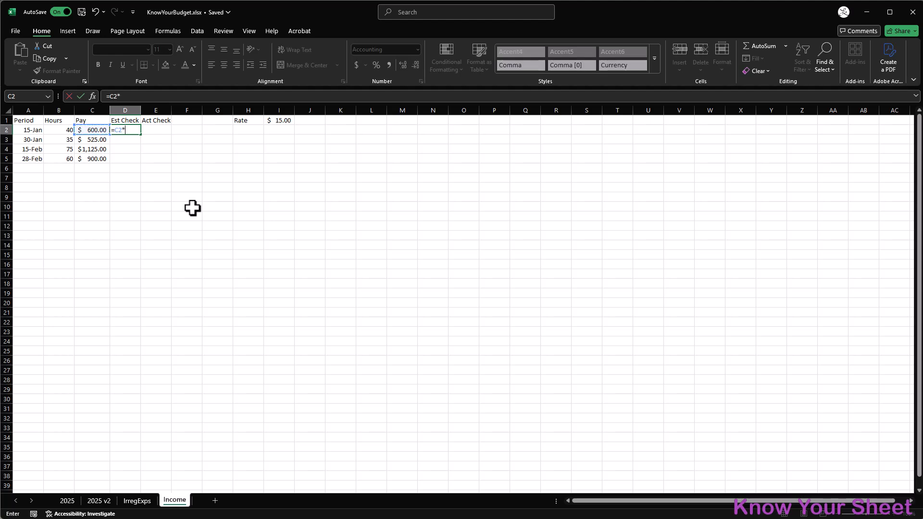
text(*0.8)
key(Return)
click(135, 129)
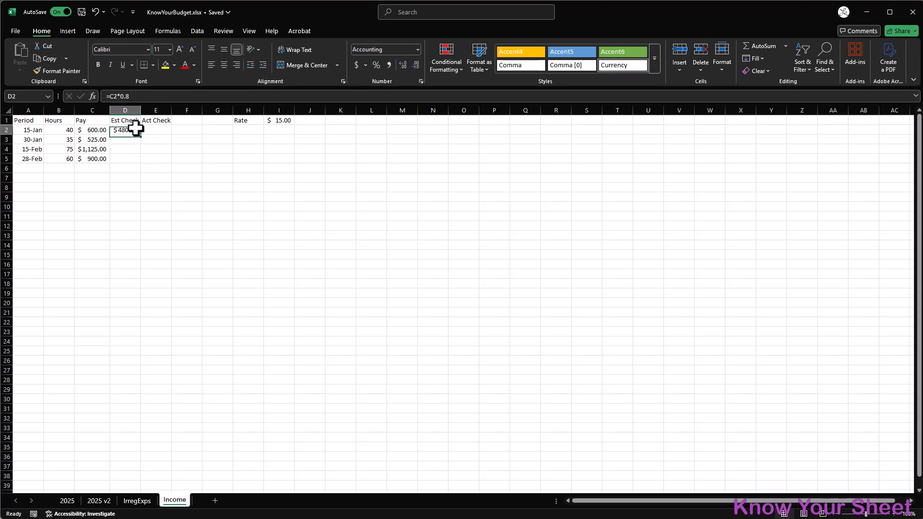
drag(143, 137, 147, 162)
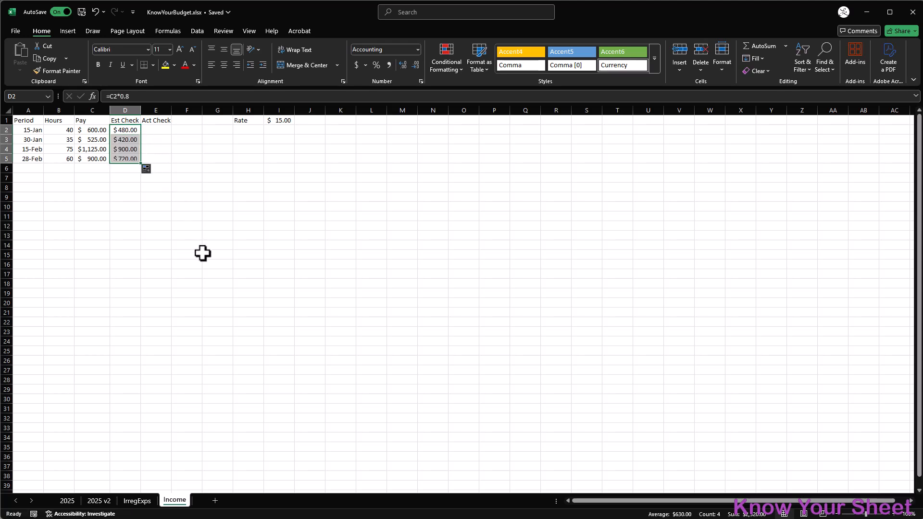
Enter the actual check amounts 450, 425.87, 878.42 and 701.56 in E2 to E5.
click(159, 128)
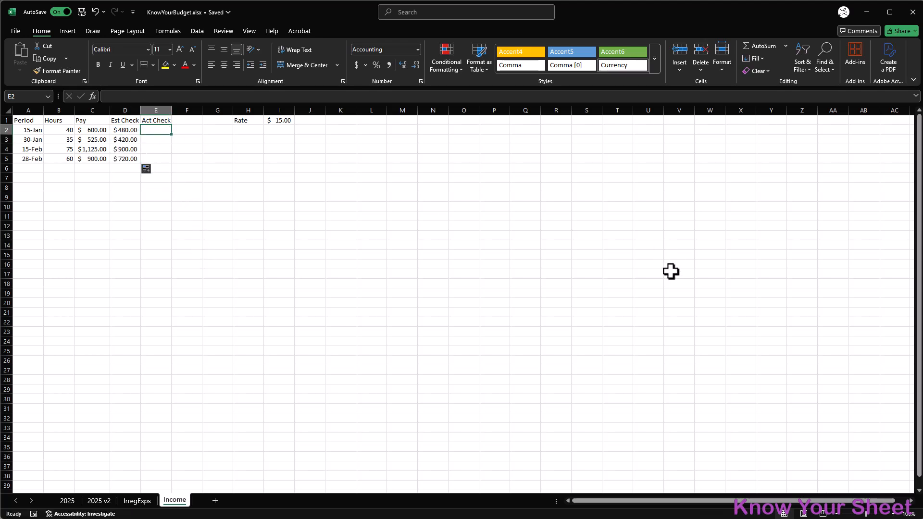
text(450)
key(Return)
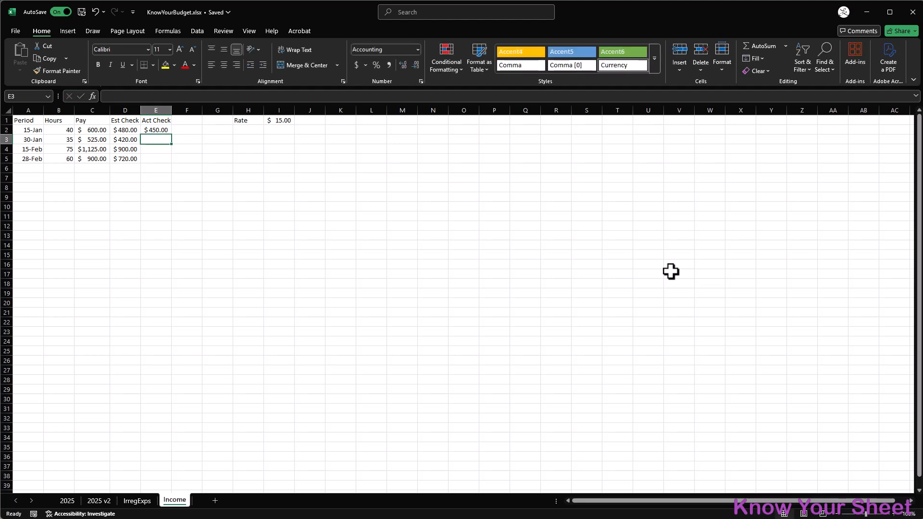
text(425.87)
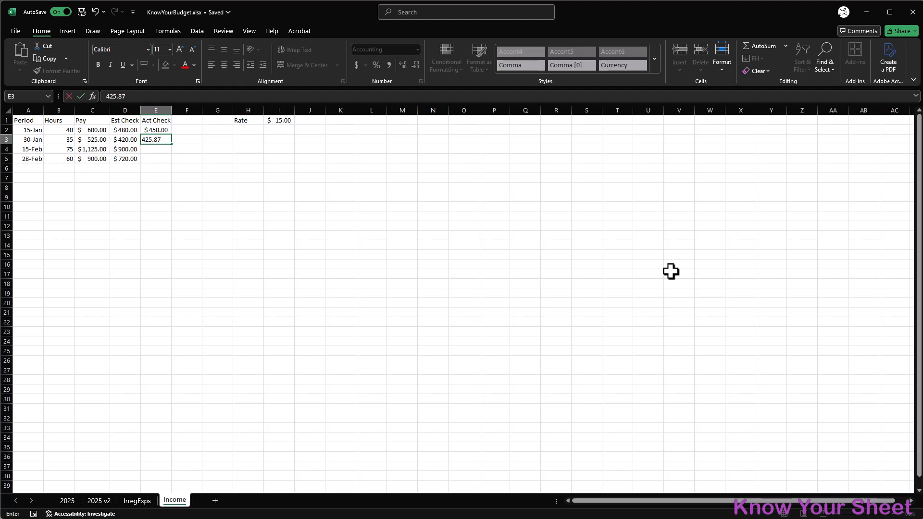
key(Return)
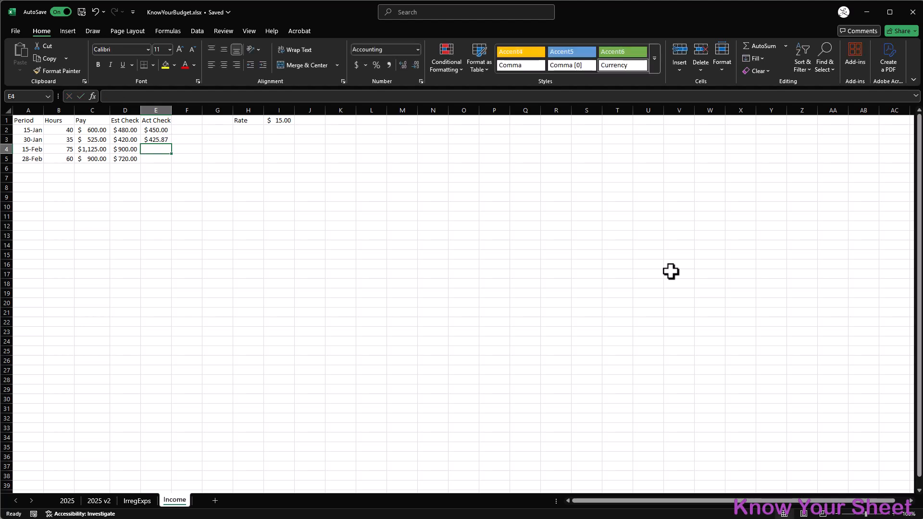
text(878.42)
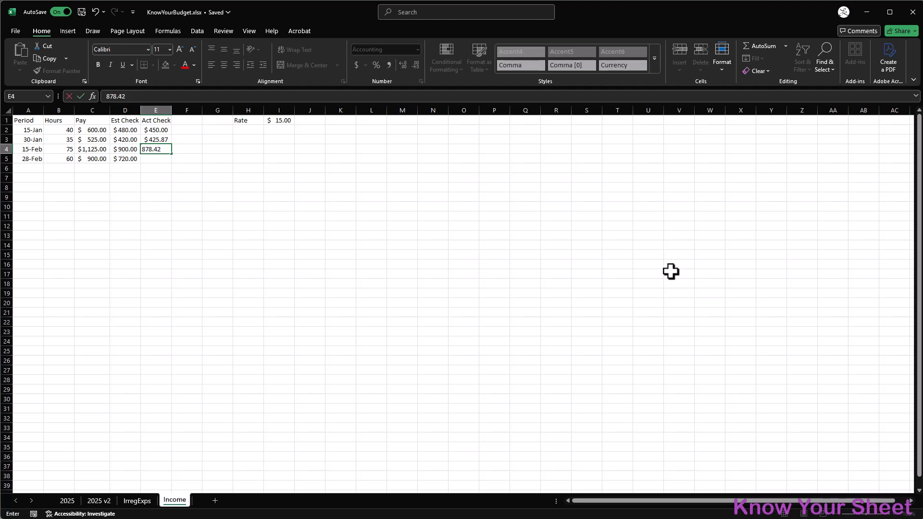
key(Return)
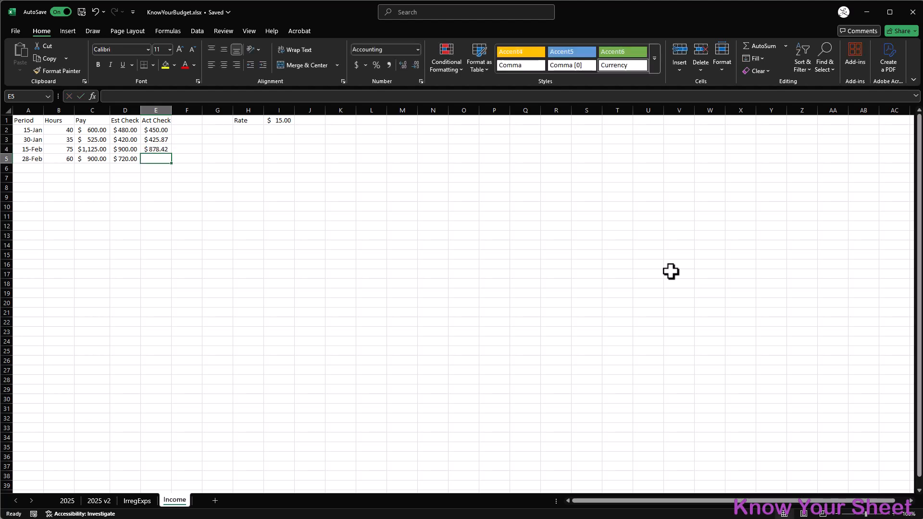
text(701)
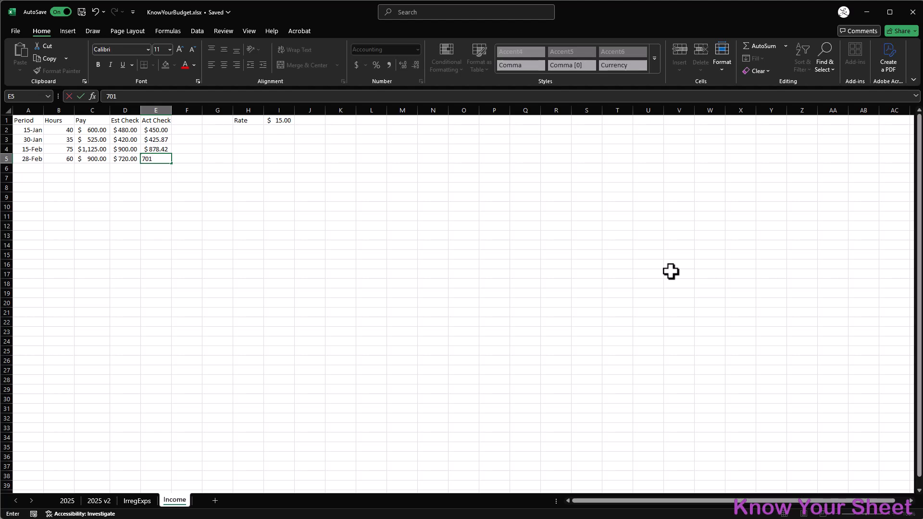
text(.56)
key(Return)
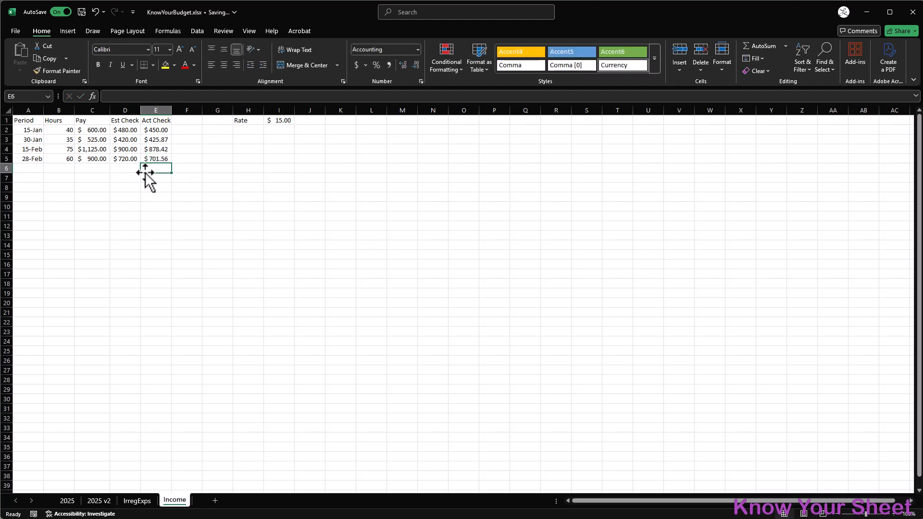
Add a Mar 15 pay period with 76 hours in row 6, continuing across to the Act Check cell.
click(28, 166)
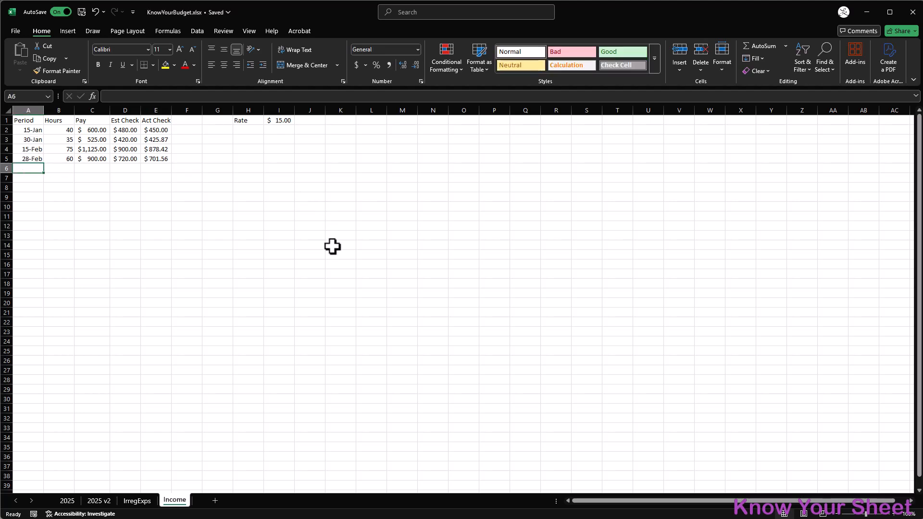
text(Mar)
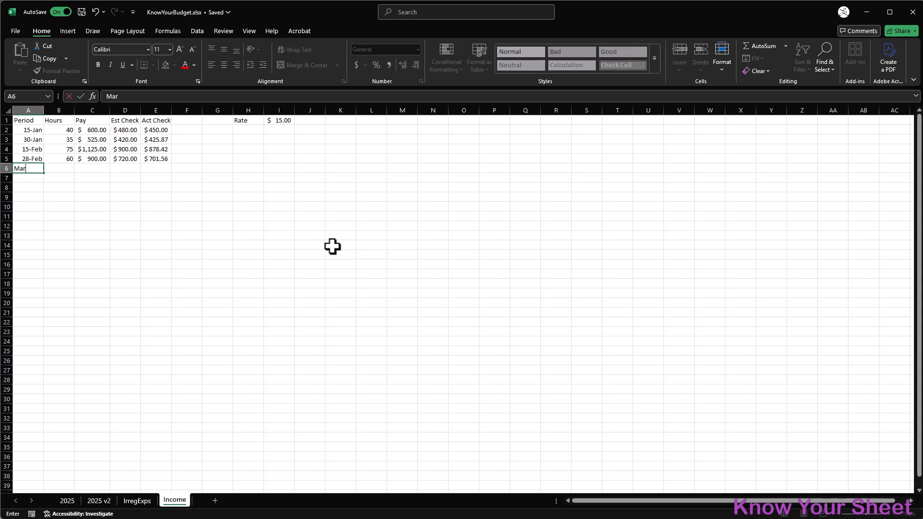
text( 15)
key(Tab)
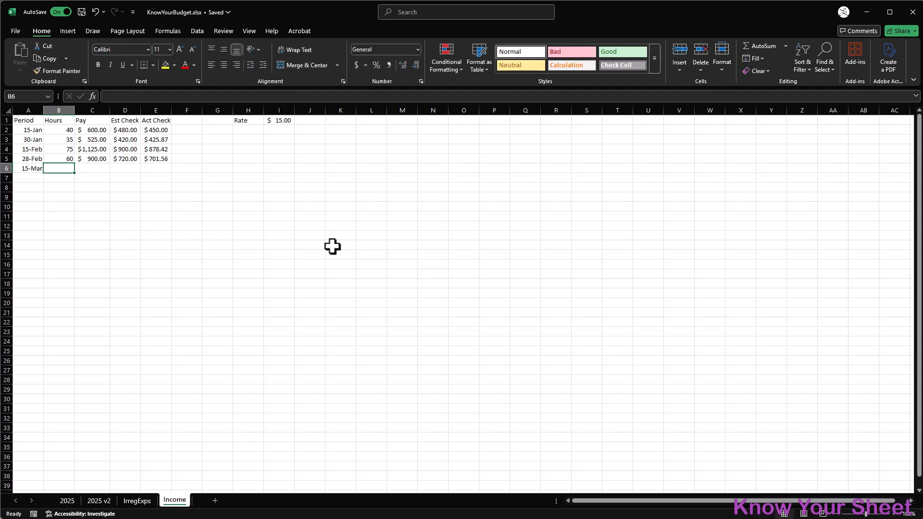
text(7)
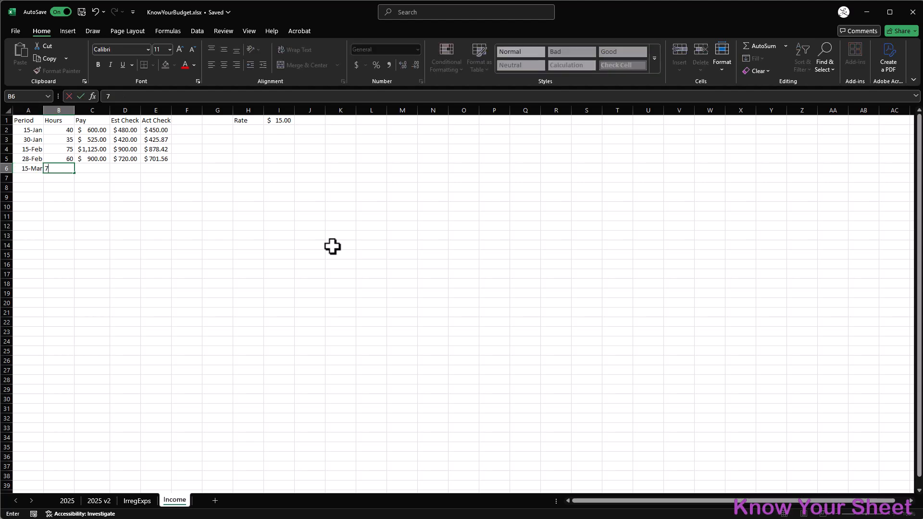
text(6)
key(Tab)
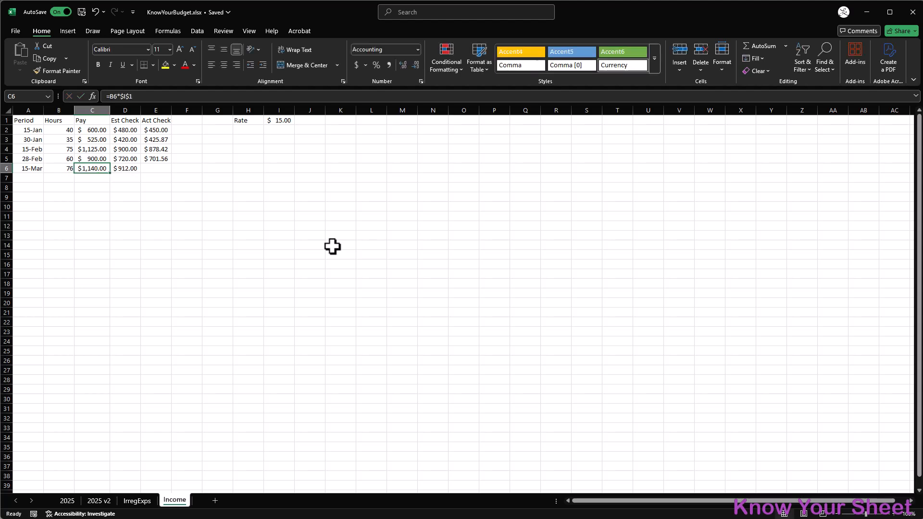
key(Tab)
key(Tab)
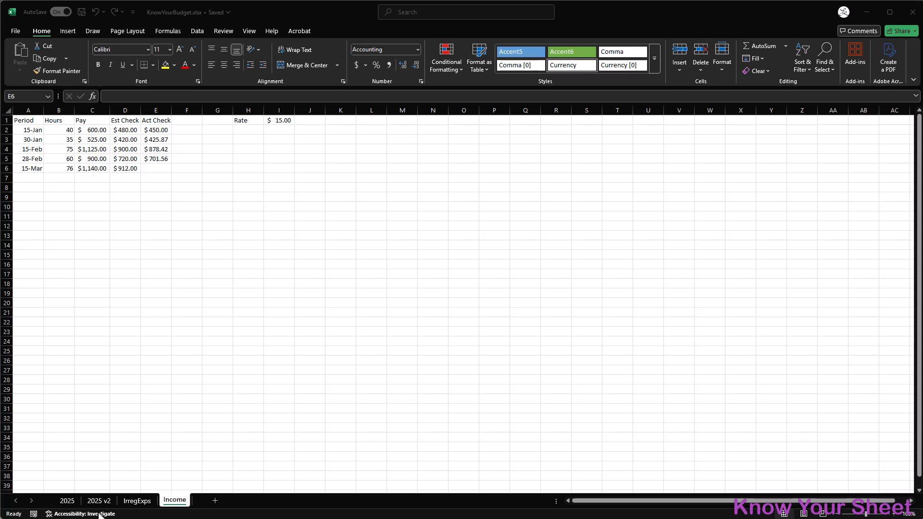
Look at the Sep, Oct and Nov month headers on the 2025 v2 sheet and return to A2 on the Income sheet.
click(105, 504)
click(104, 503)
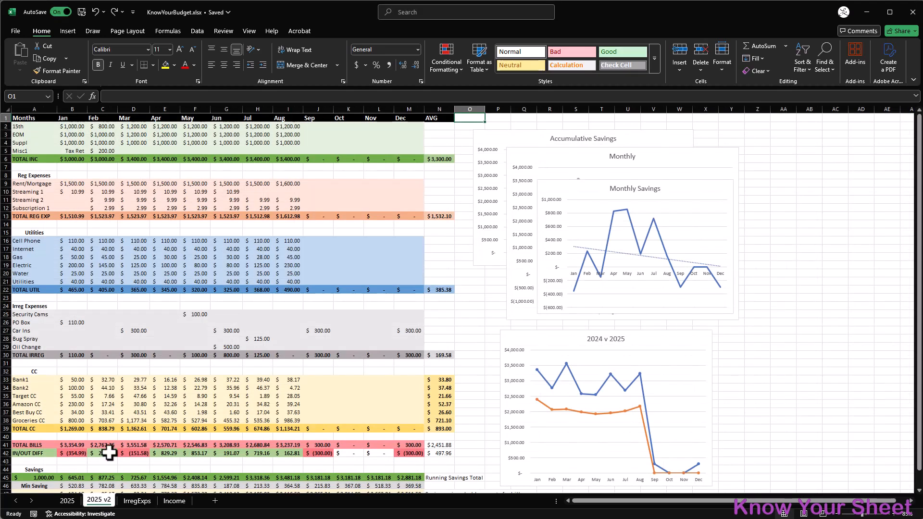
click(316, 119)
click(347, 118)
click(383, 118)
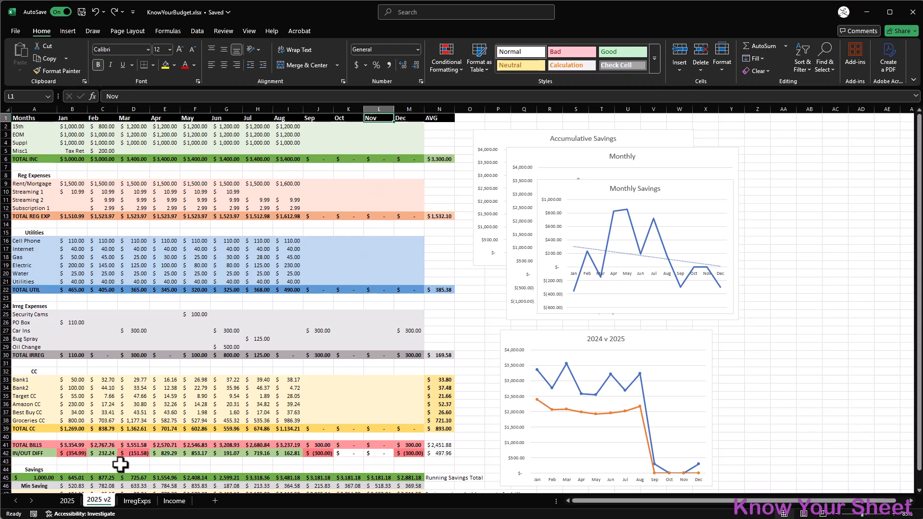
click(174, 501)
click(37, 129)
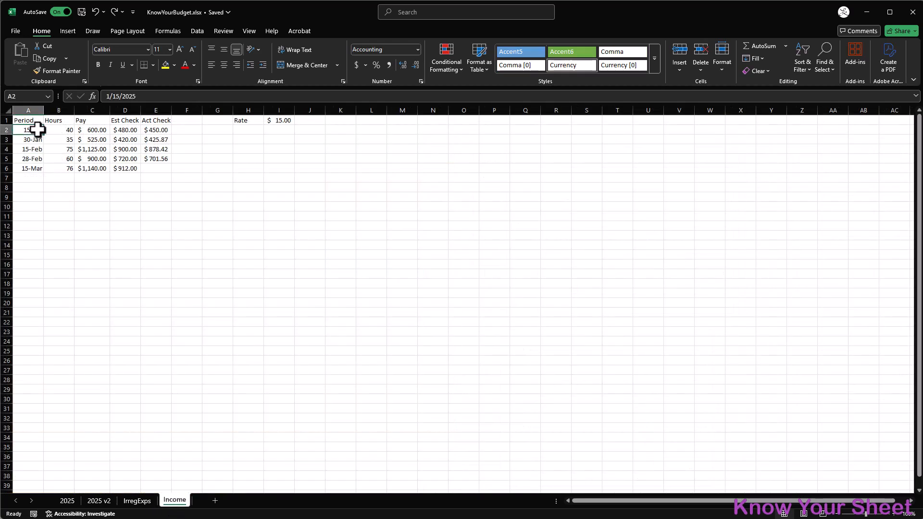
Change the Period dates in A2 to A6 to Sep 15, Sep 30, Oct 15, Oct 31 and Nov 15.
text(sep)
key(Return)
text(sep 30)
key(Return)
text(oct 15)
key(Return)
text(oct)
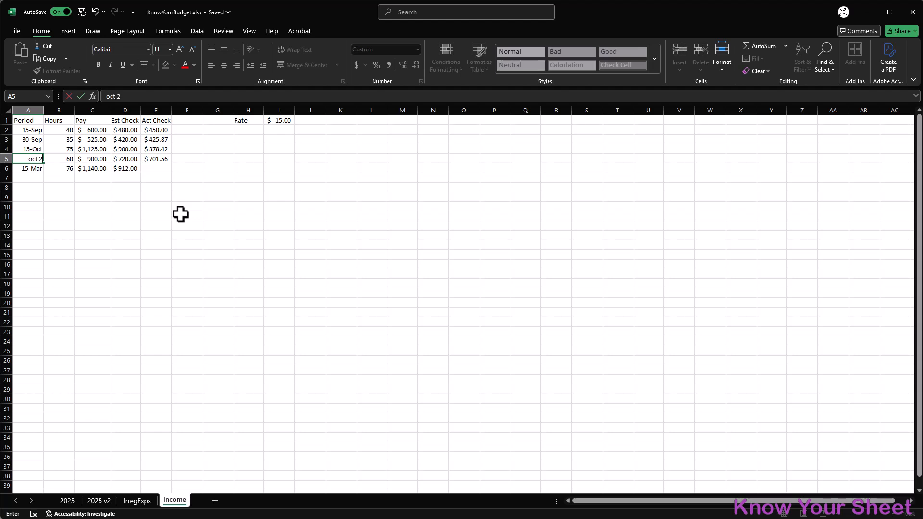
text( 31)
key(Return)
text(nov 15)
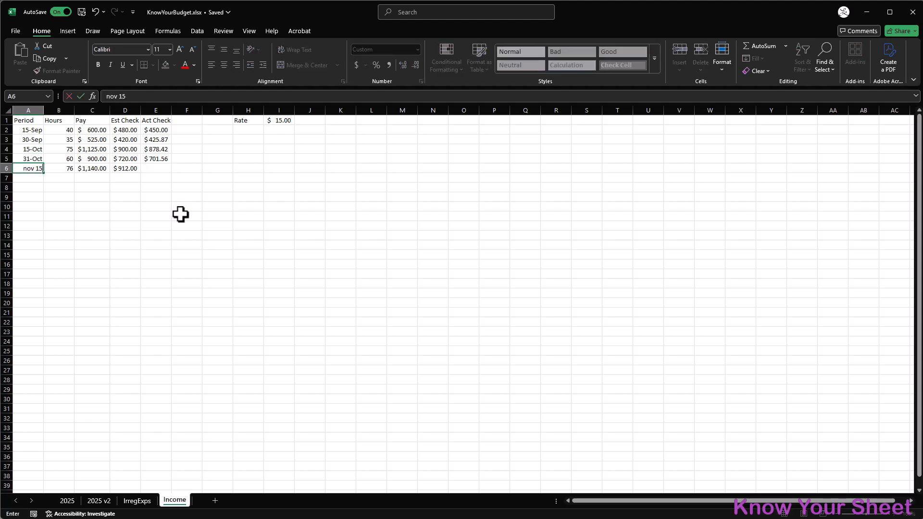
key(Return)
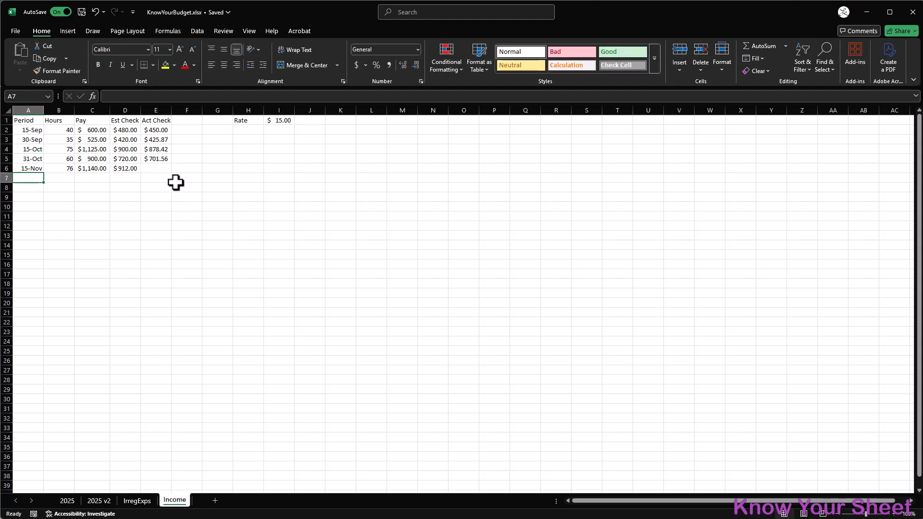
click(162, 170)
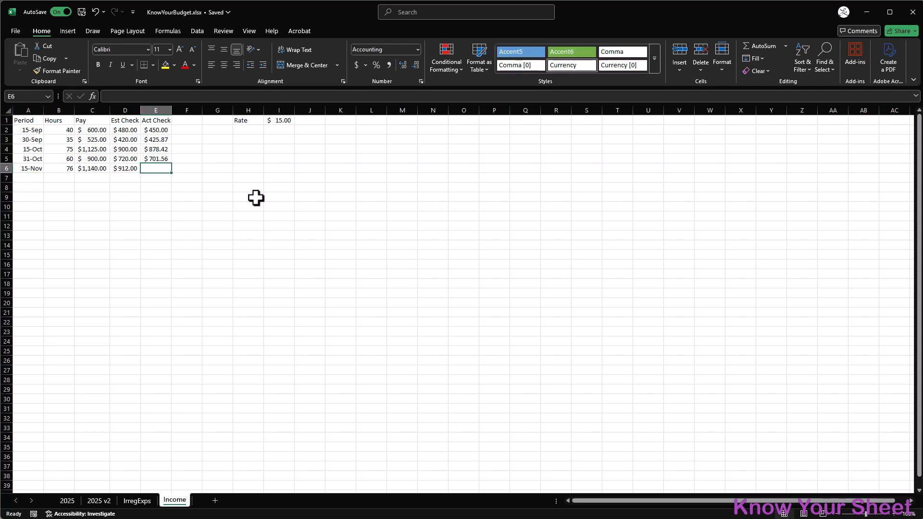
Set the hours to 80 in B2, 88 in B3 and 78 in B5, and fit the Est Check column to its contents.
click(61, 130)
text(80)
key(Return)
text(88)
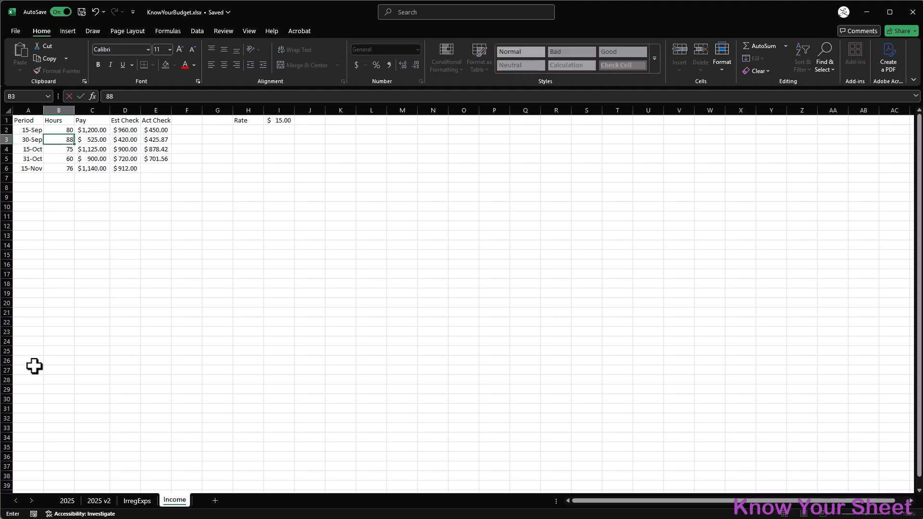
key(Return)
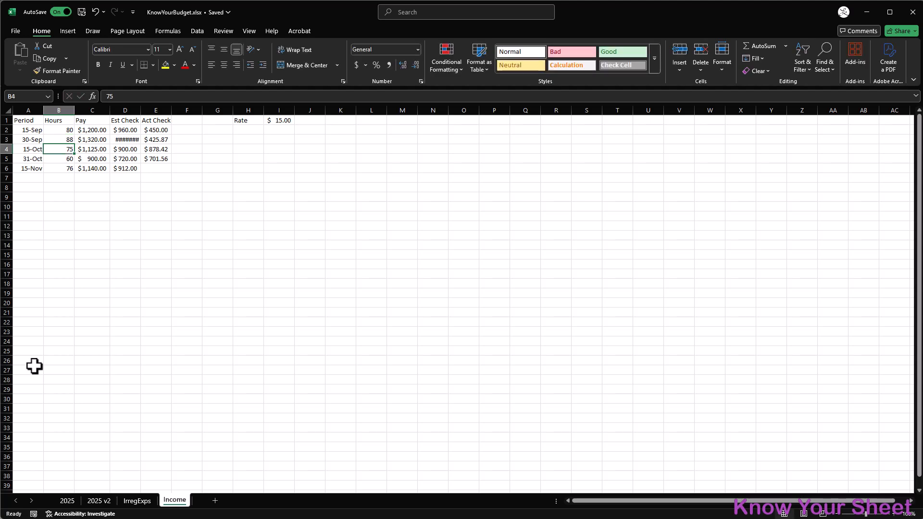
key(Return)
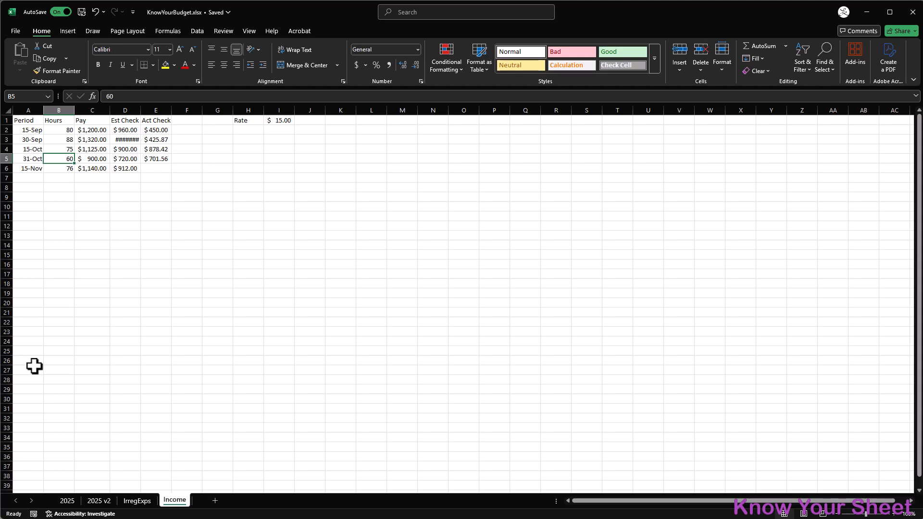
text(78)
key(Return)
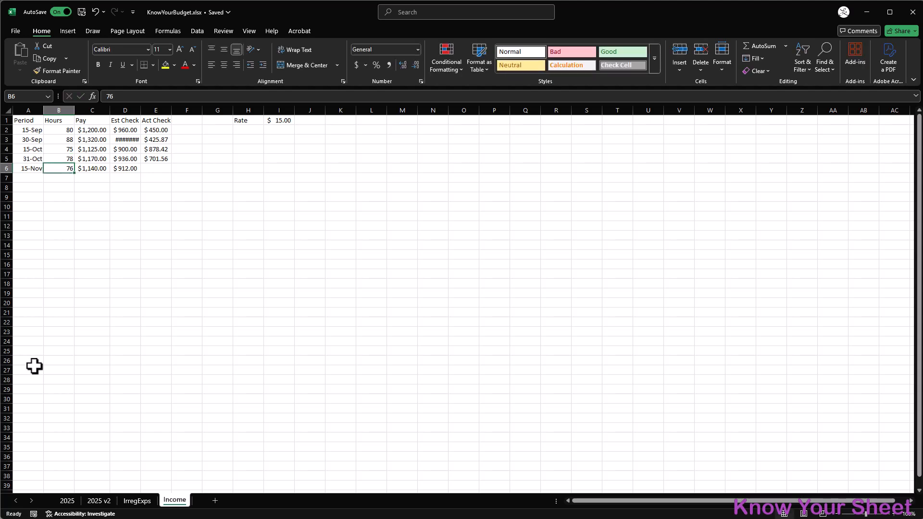
double_click(141, 111)
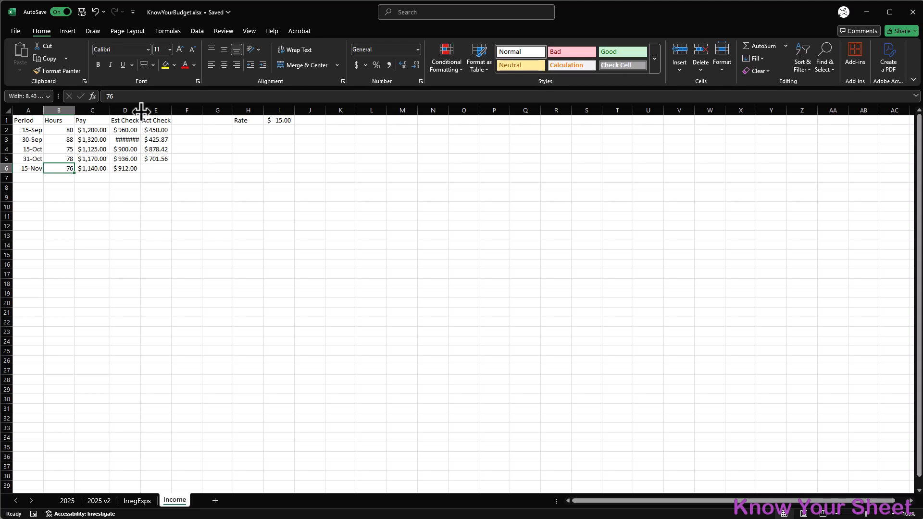
Enter the formula =D2+100*RAND() under Act Check in E2 and copy it down to E5.
click(165, 171)
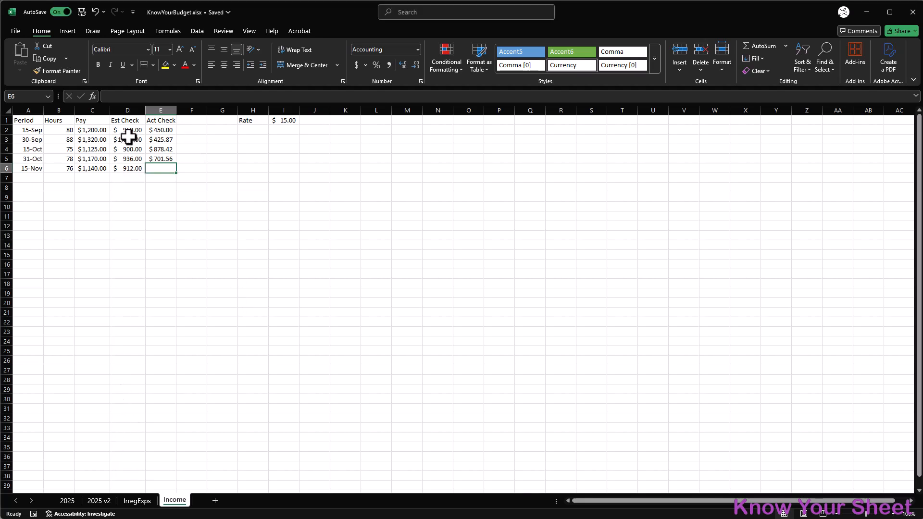
click(168, 131)
drag(168, 132, 168, 140)
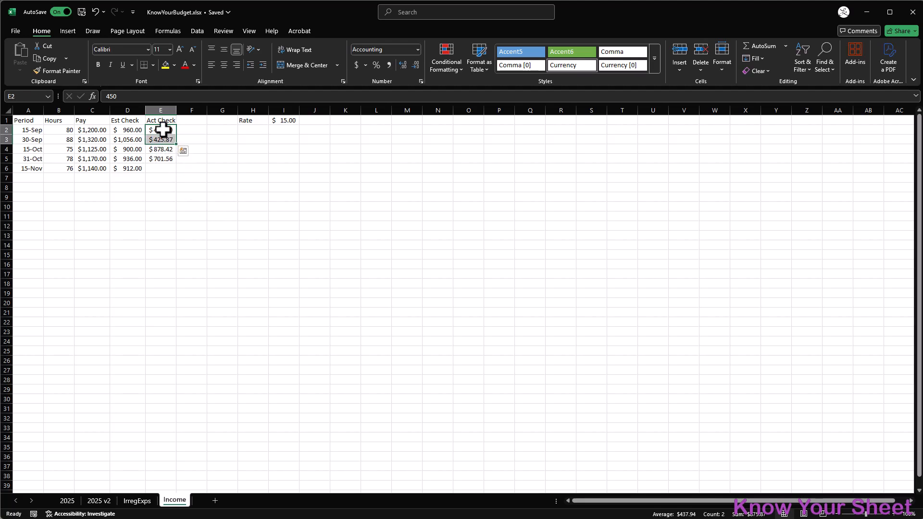
click(163, 130)
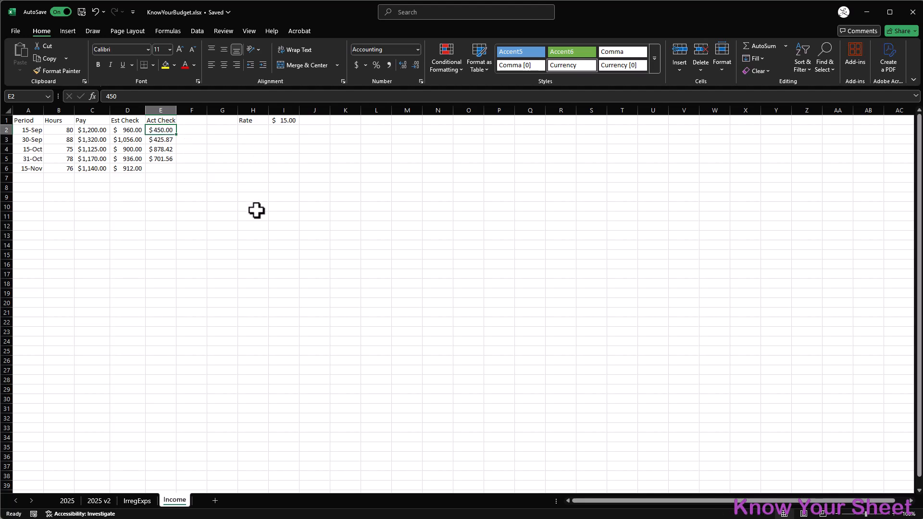
text(=)
key(Left)
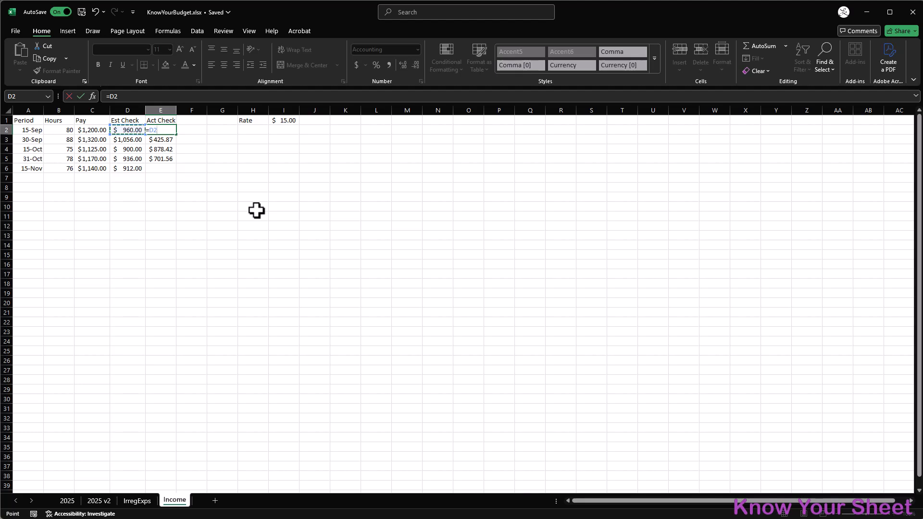
text(+)
text(100*rand())
key(Return)
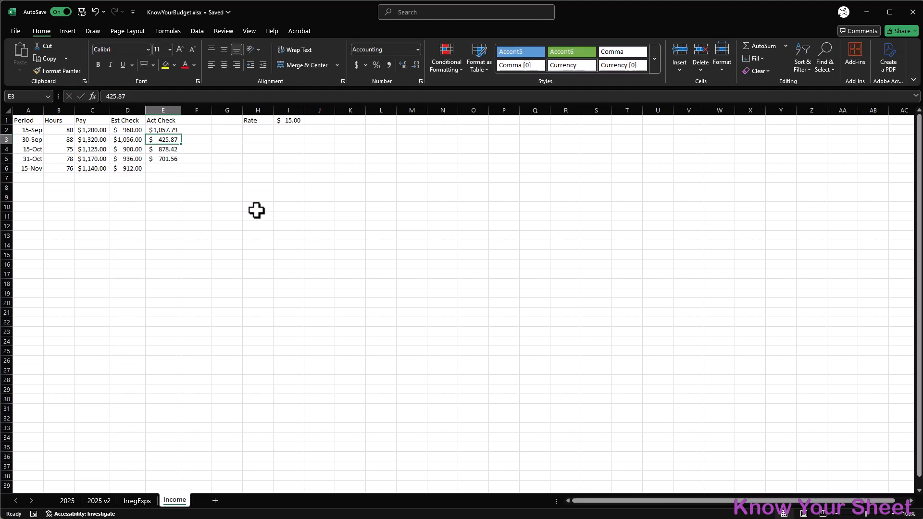
click(172, 129)
click(183, 136)
click(178, 131)
drag(181, 135, 191, 162)
Replace the Act Check formulas in E2 to E5 with their values.
key(ctrl+c)
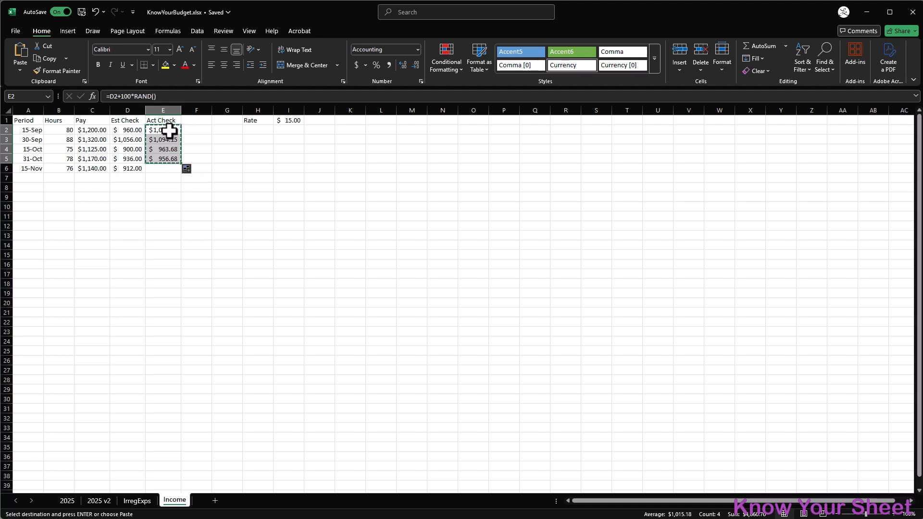
right_click(169, 129)
click(213, 192)
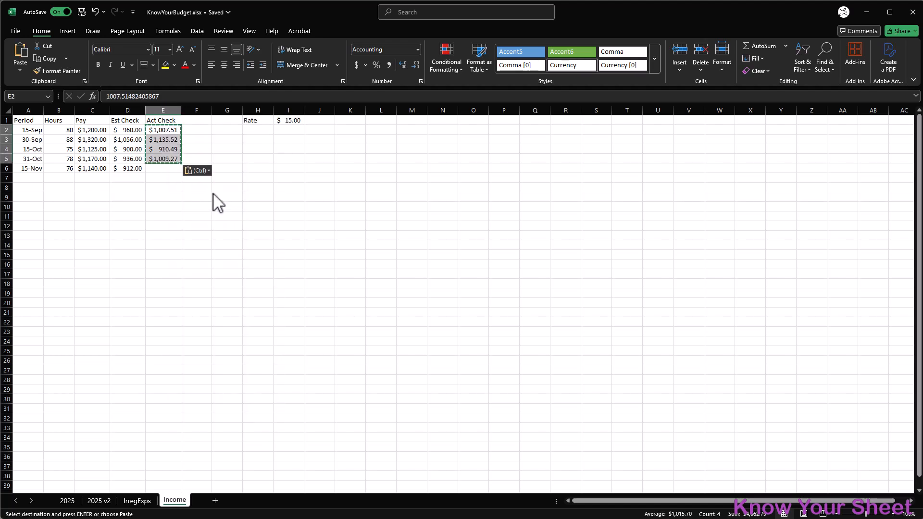
click(169, 171)
key(Escape)
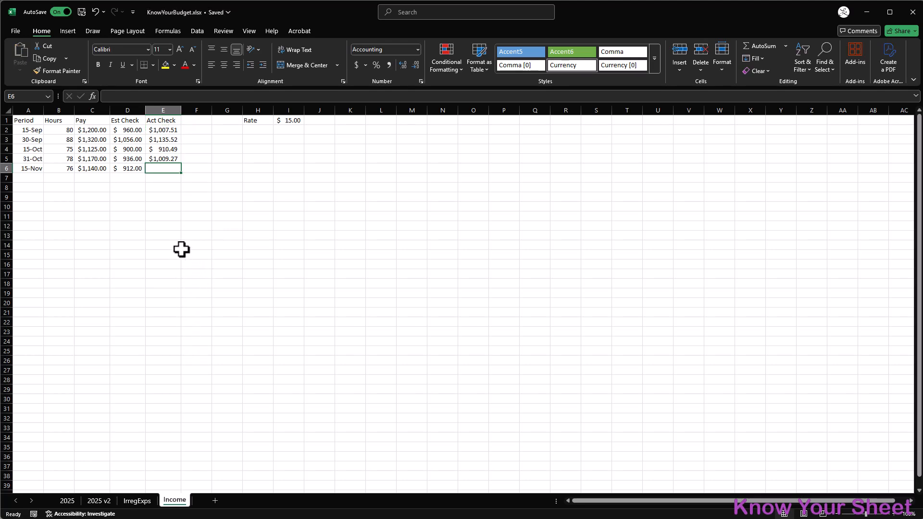
Copy the two September actual checks as values into the Sep 15th and EOM cells, J2 and J3, on the 2025 v2 sheet.
drag(168, 130, 171, 137)
key(ctrl+c)
click(98, 501)
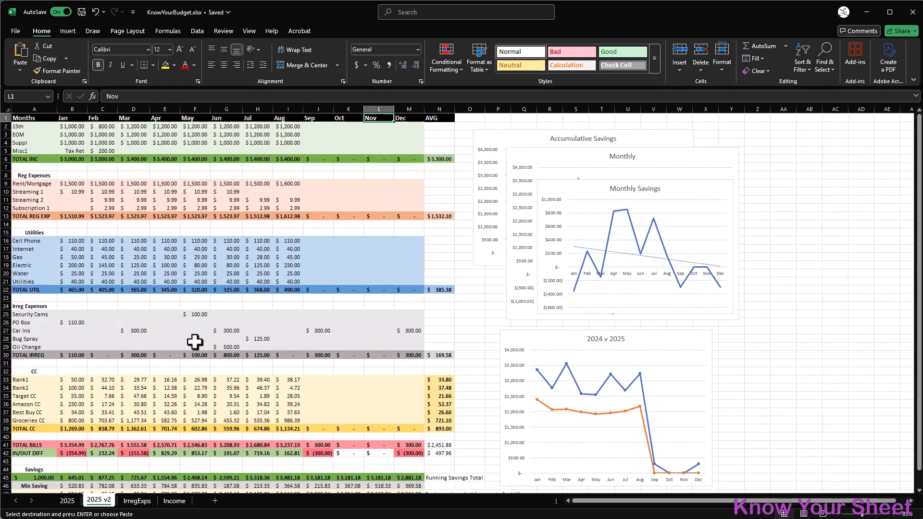
right_click(321, 126)
click(359, 192)
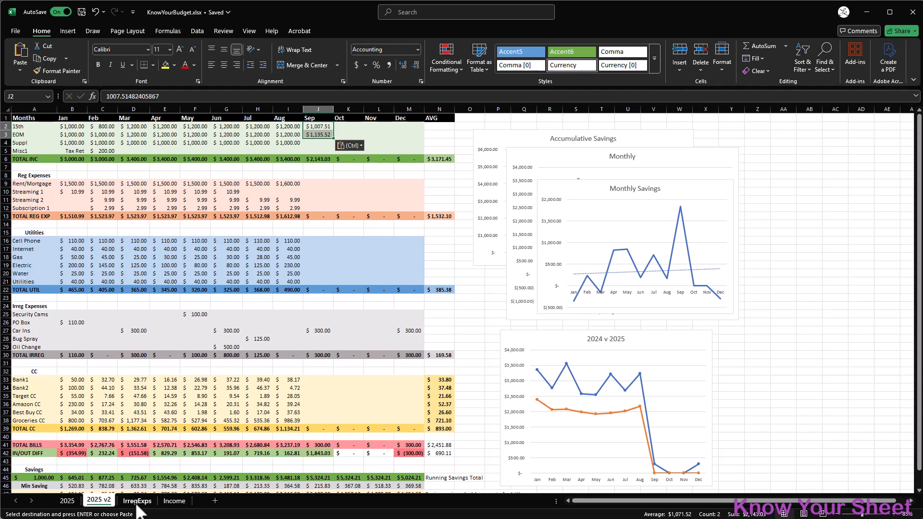
Copy the two October actual checks from the Income sheet as values into K2 and K3 on the 2025 v2 sheet.
click(182, 502)
drag(176, 149, 176, 158)
click(107, 501)
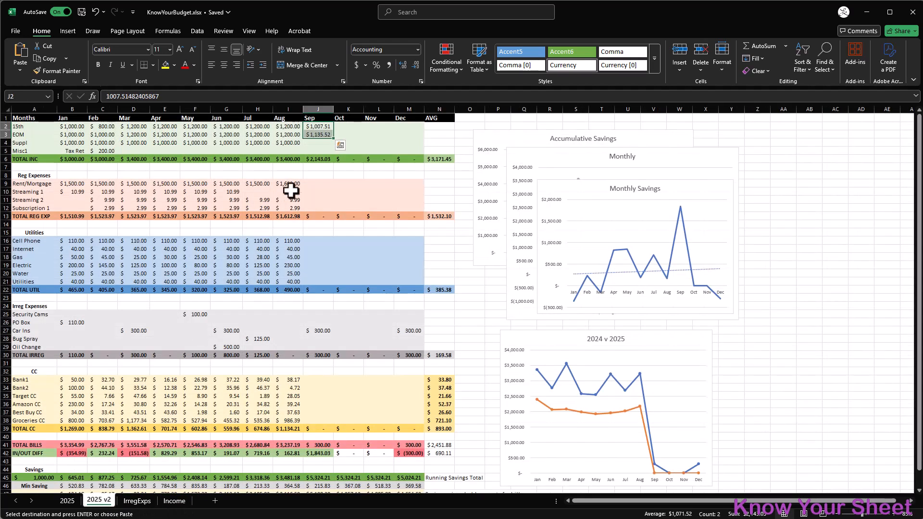
right_click(349, 129)
click(389, 192)
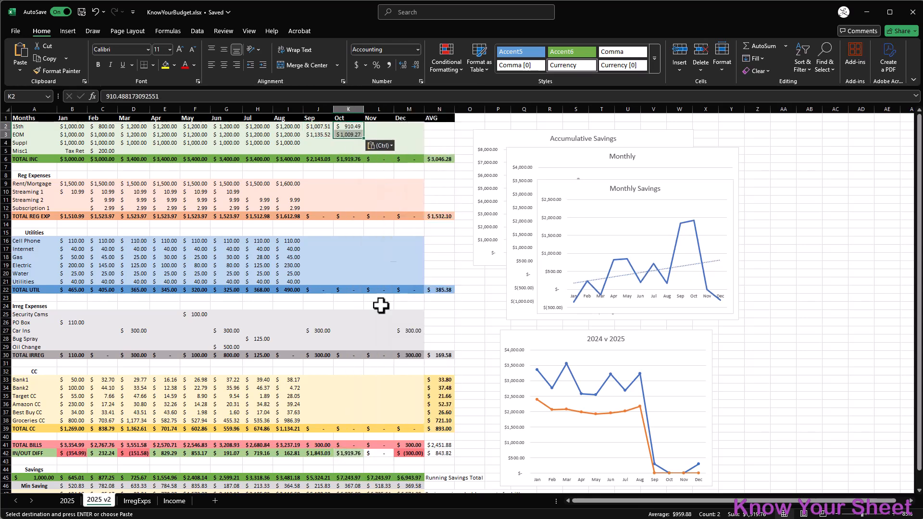
Copy the Nov 15 estimated check from Income cell D6 as a value into L2 on 2025 v2 and format it bold red.
click(174, 501)
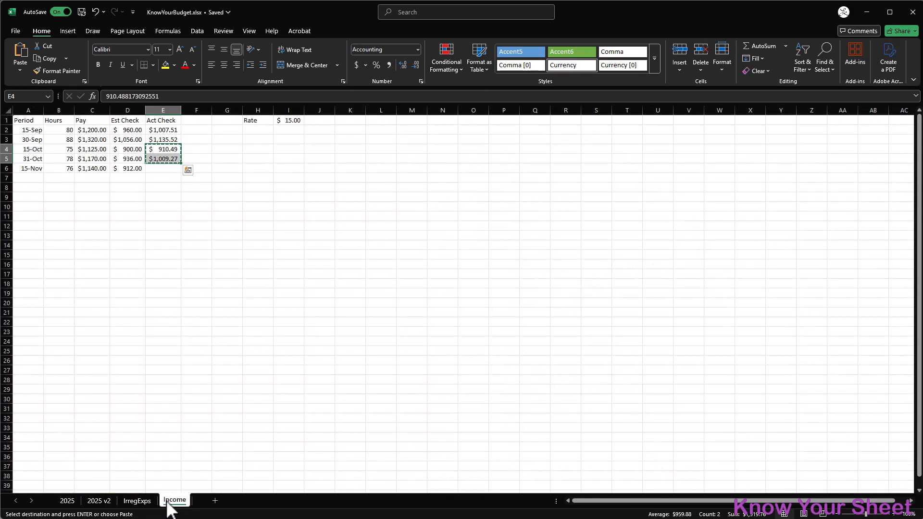
click(130, 168)
key(ctrl+c)
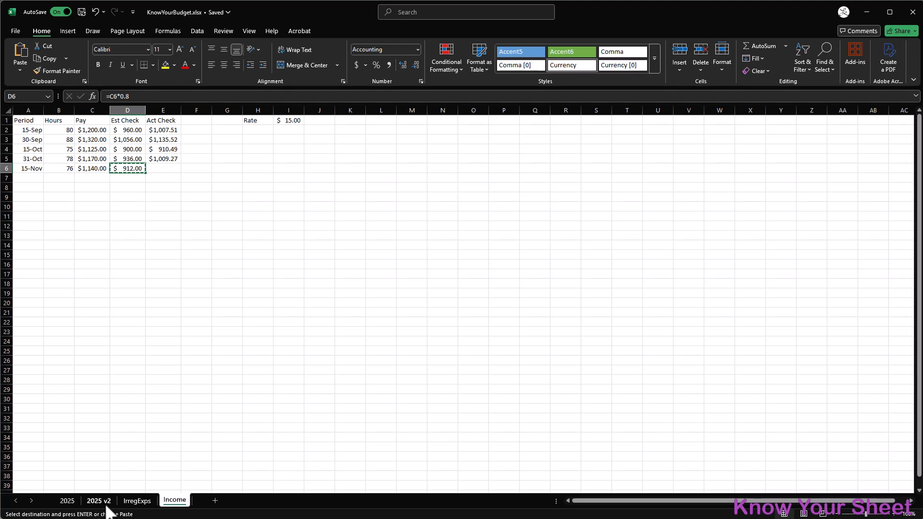
click(113, 501)
click(378, 127)
key(ctrl+v)
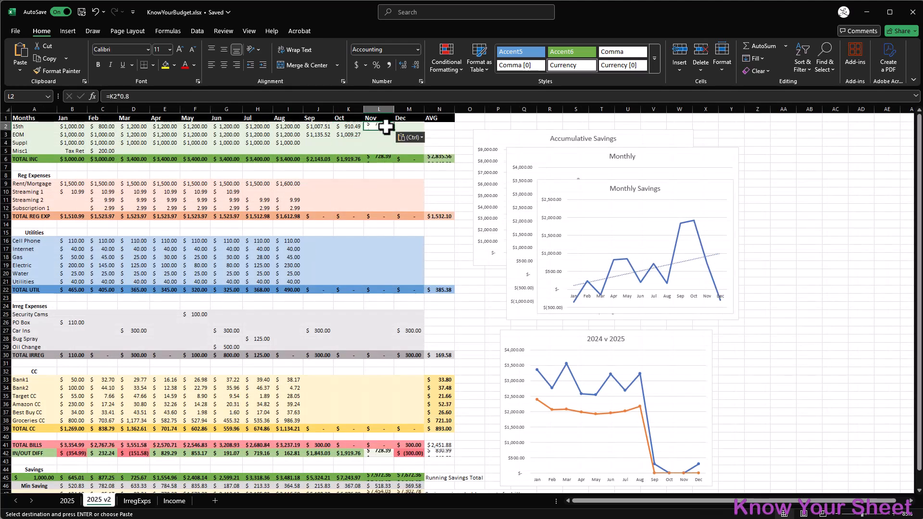
right_click(397, 127)
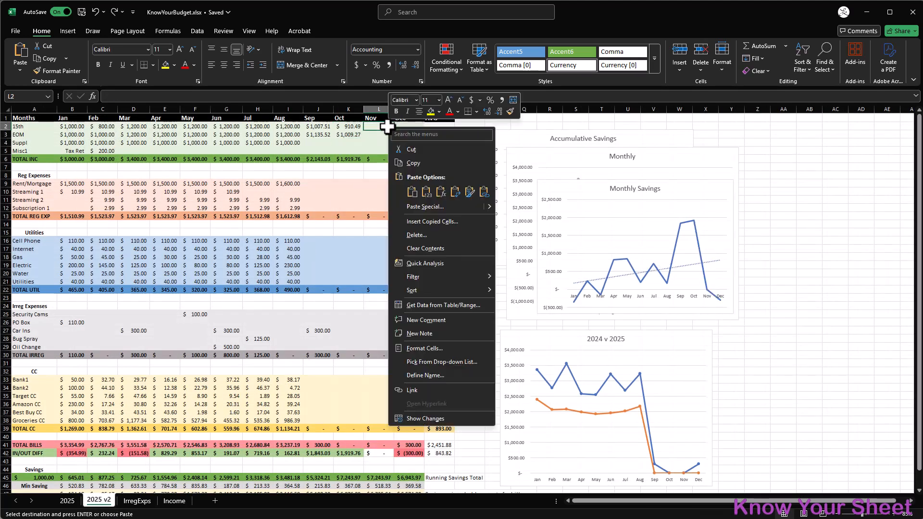
click(428, 191)
click(185, 64)
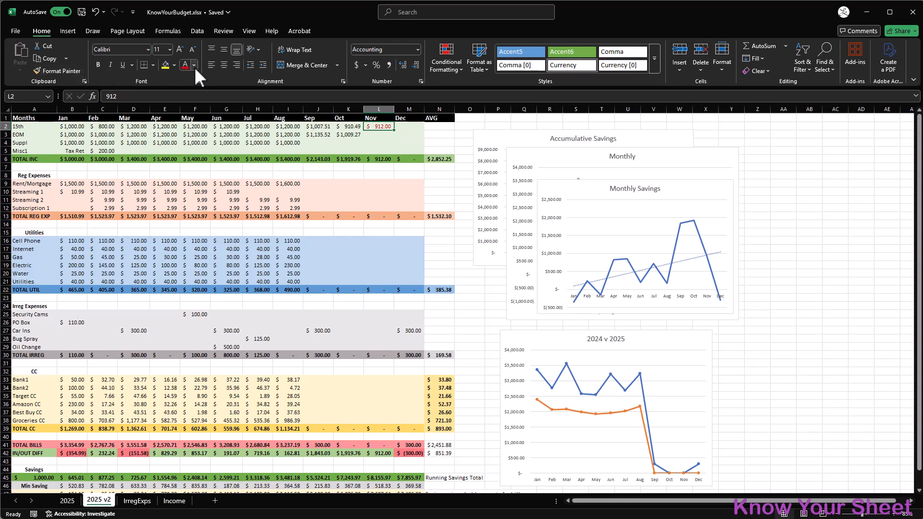
key(ctrl+b)
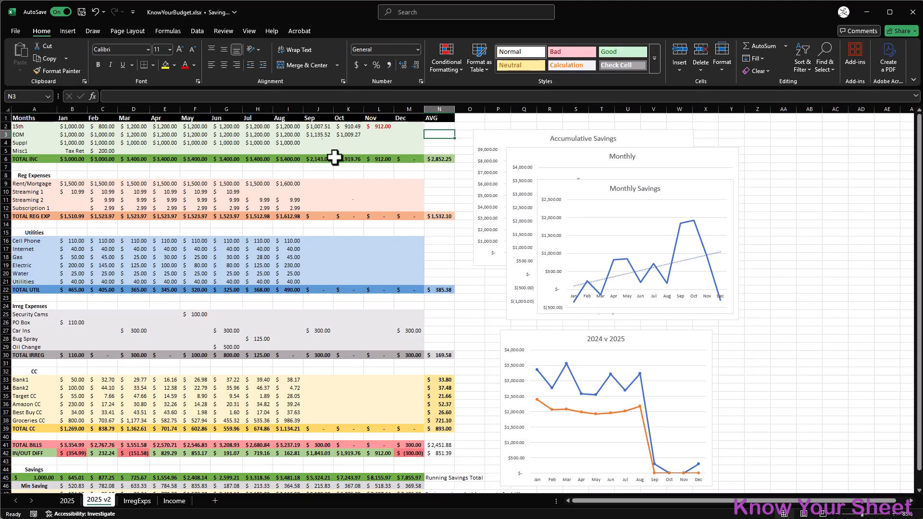
Examine the total bills, in/out difference and savings rows below the income section on the 2025 v2 sheet.
scroll(381, 279, down, 1)
scroll(367, 305, down, 3)
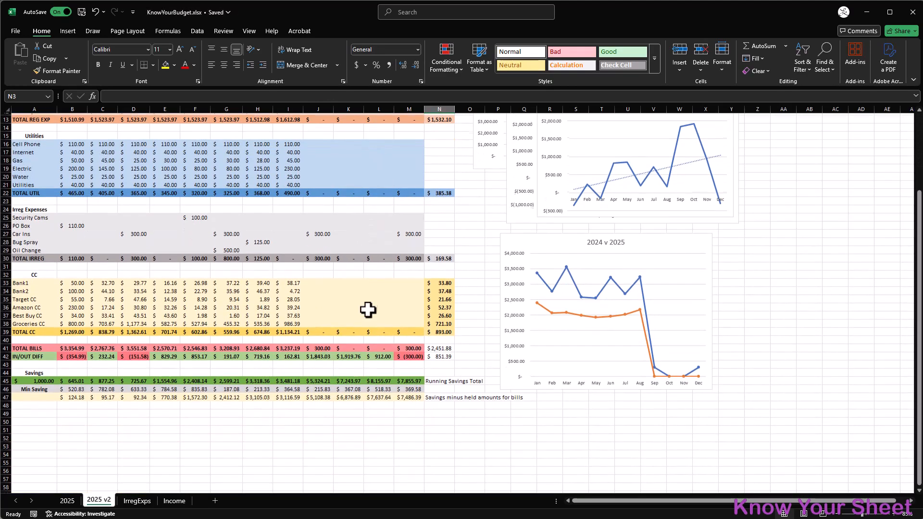
scroll(339, 373, down, 1)
scroll(337, 308, up, 3)
scroll(371, 241, down, 3)
scroll(379, 336, down, 1)
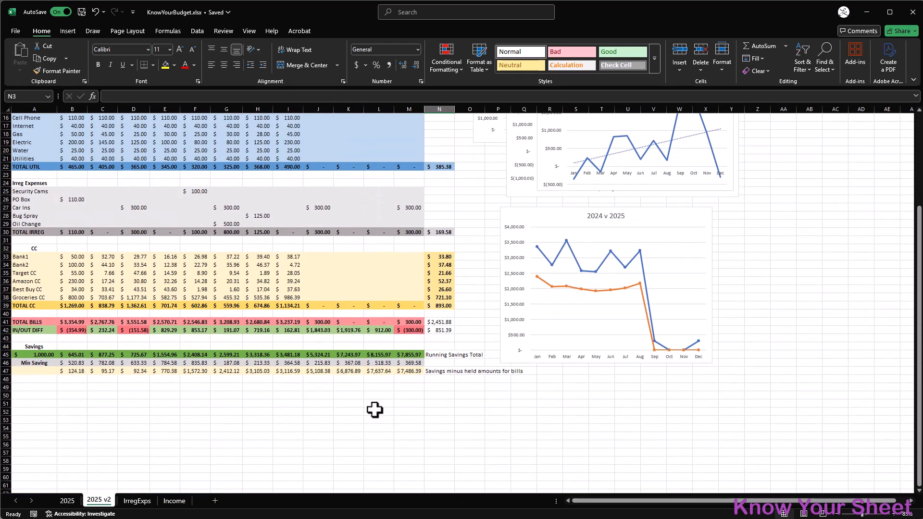
click(313, 397)
scroll(361, 399, up, 5)
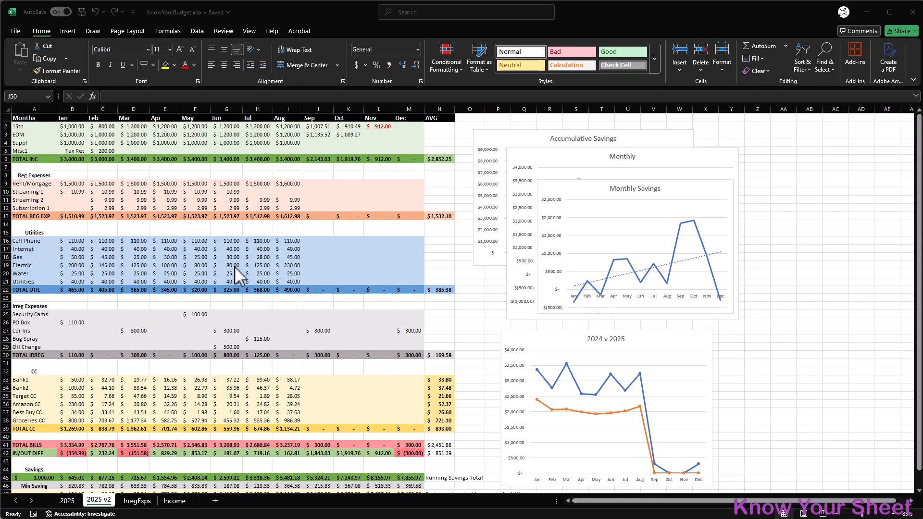
Enter the label Current Savings in I49 below the savings rows.
scroll(265, 264, down, 5)
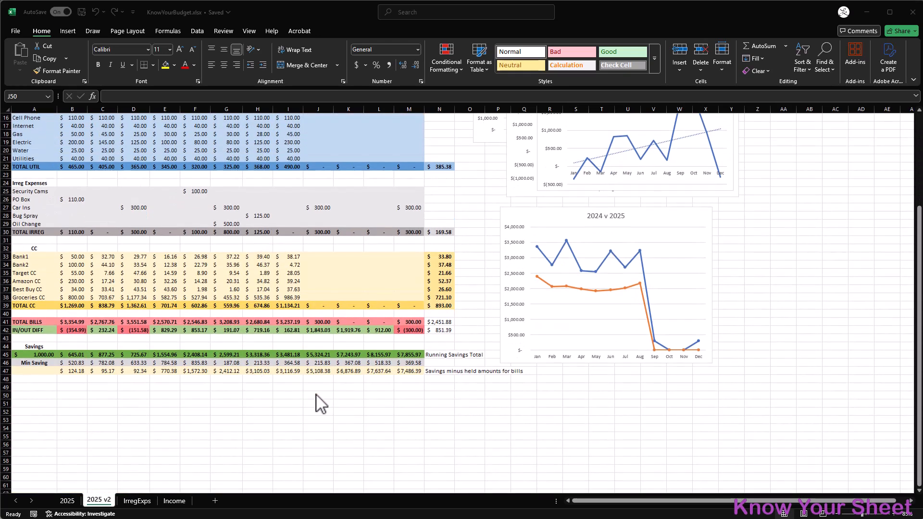
click(283, 387)
key(Right)
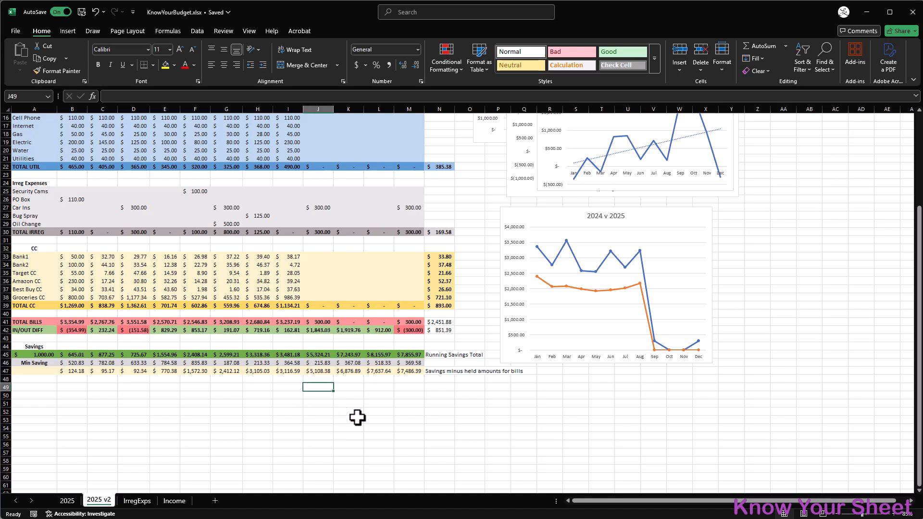
text(=)
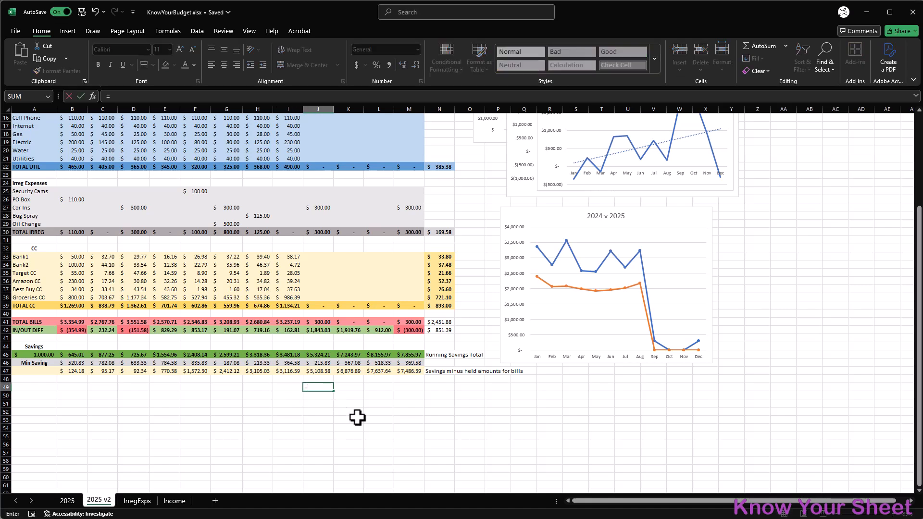
key(Escape)
key(Left)
text(C)
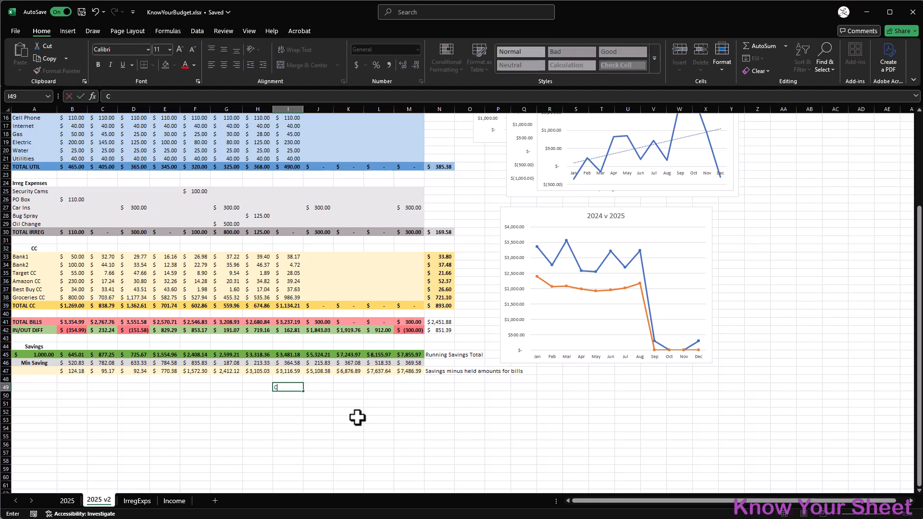
text(urrent Savings)
key(Return)
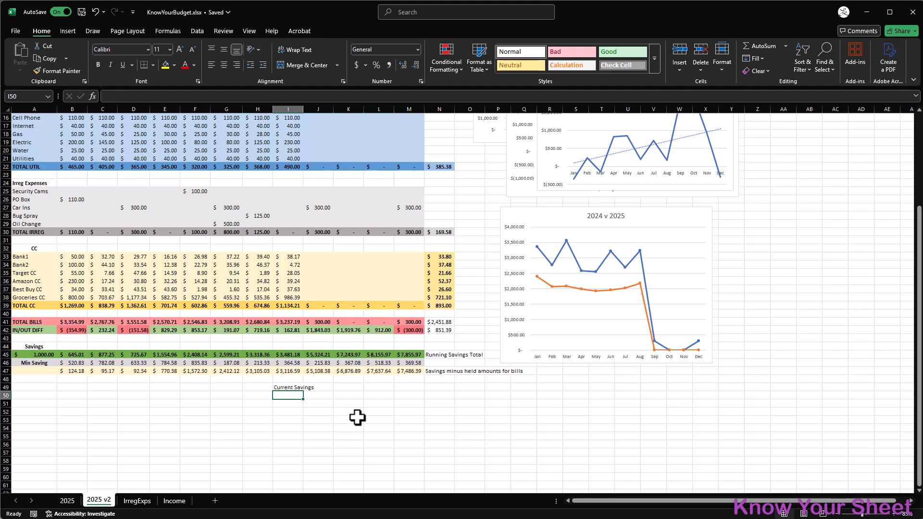
Enter the labels Predicted Income, Predicted Bills and Savings After in I50:I52 and right-align the labels in I49:I52.
text(Predicted Income)
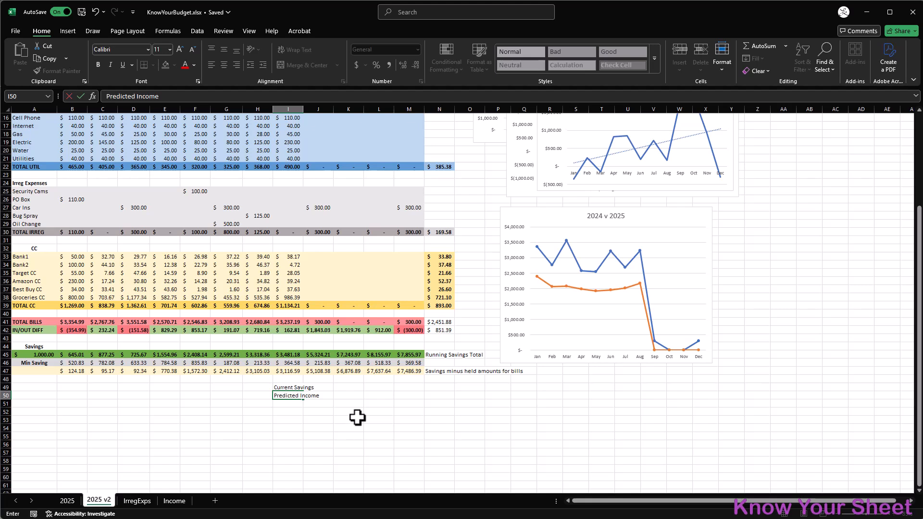
key(Return)
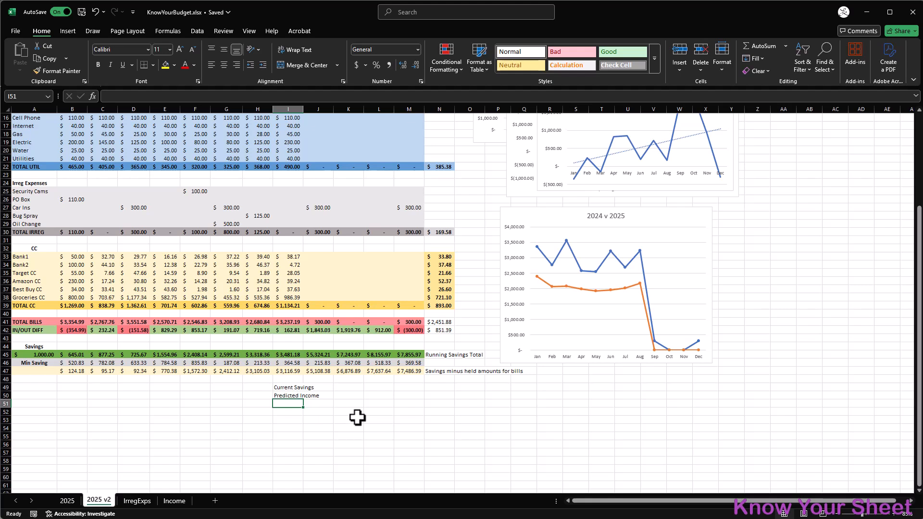
text(redicted Bills)
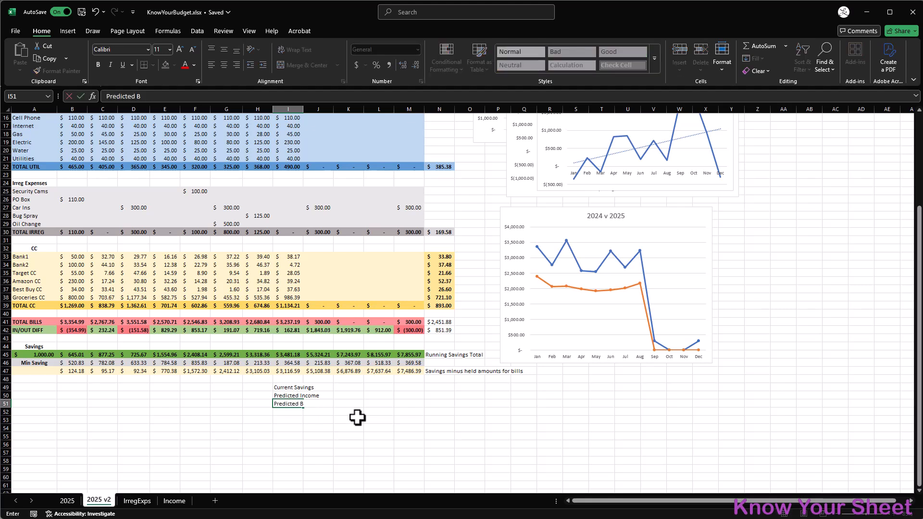
key(Return)
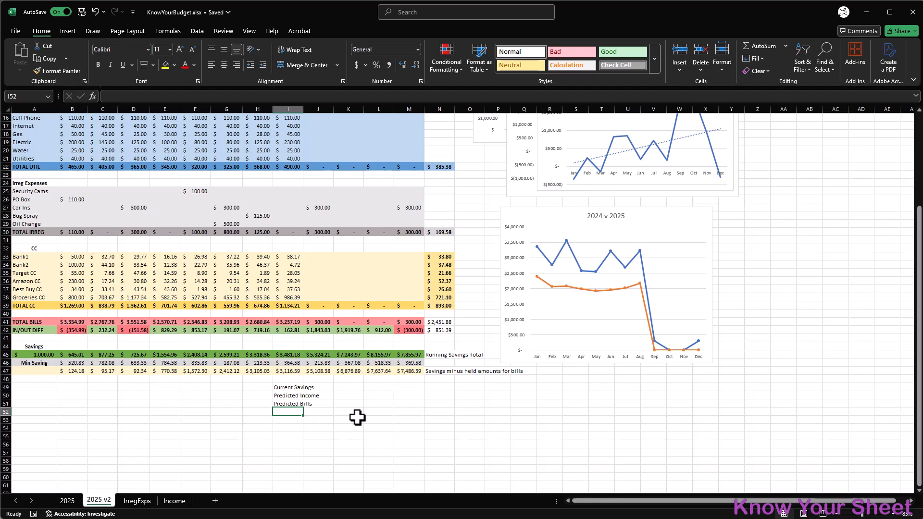
text(Savings After)
key(Return)
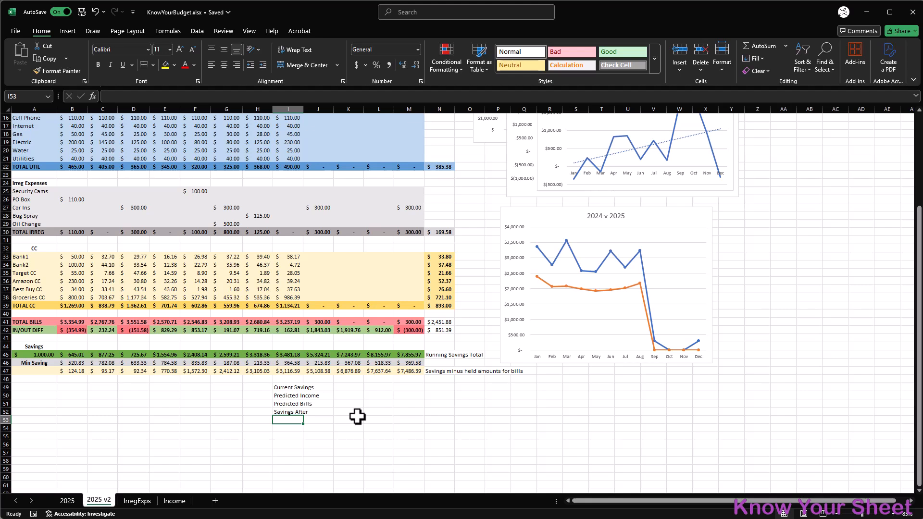
drag(289, 389, 290, 410)
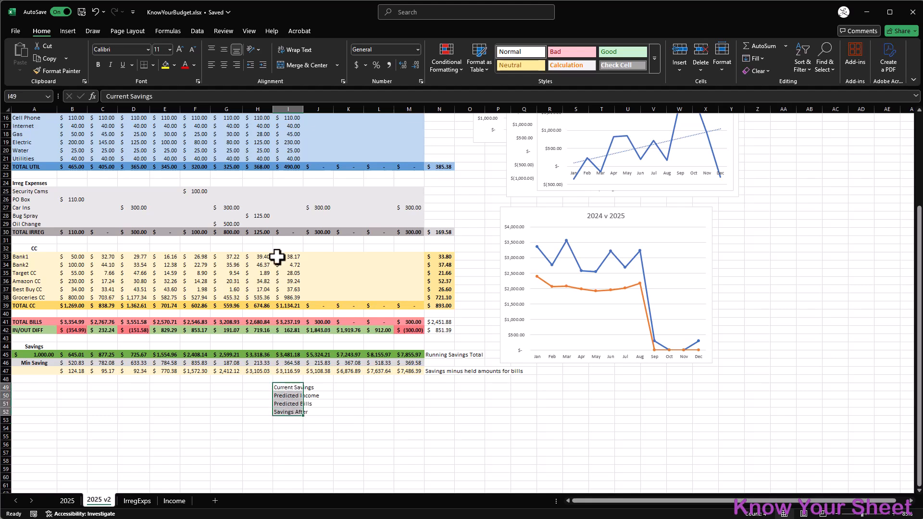
click(238, 65)
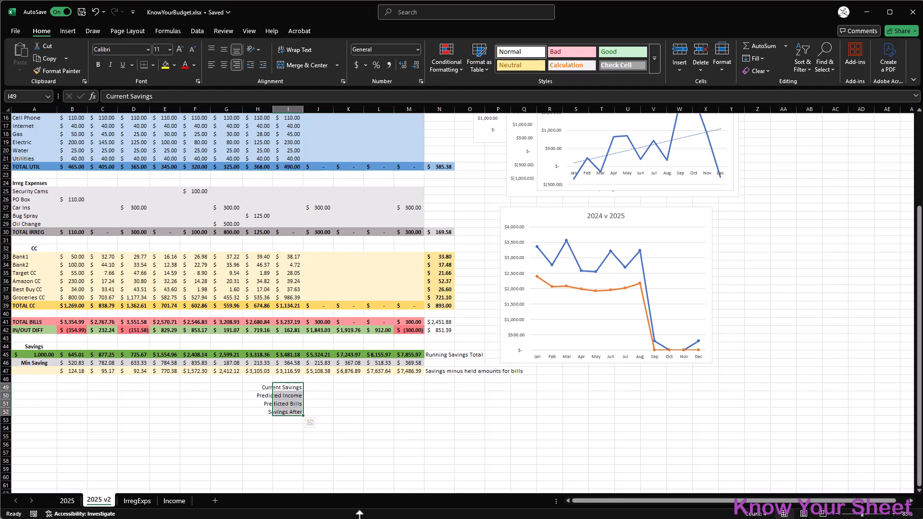
Make the Current Savings cell J49 reference the September running savings total in J45.
click(320, 387)
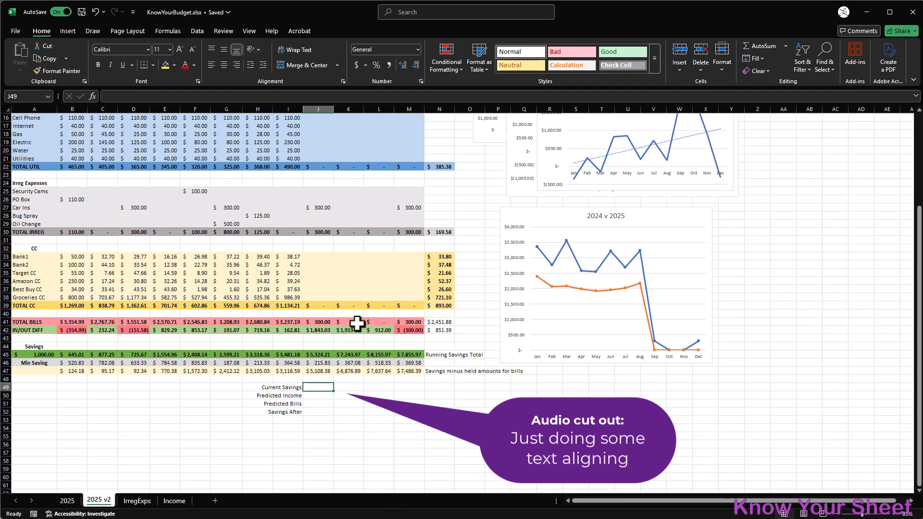
text(=)
scroll(295, 275, up, 5)
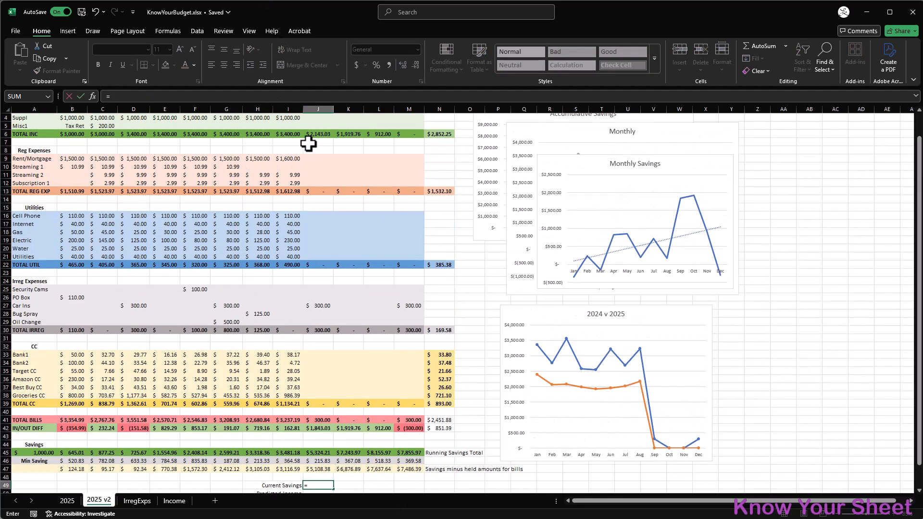
scroll(298, 286, down, 2)
scroll(298, 286, down, 2)
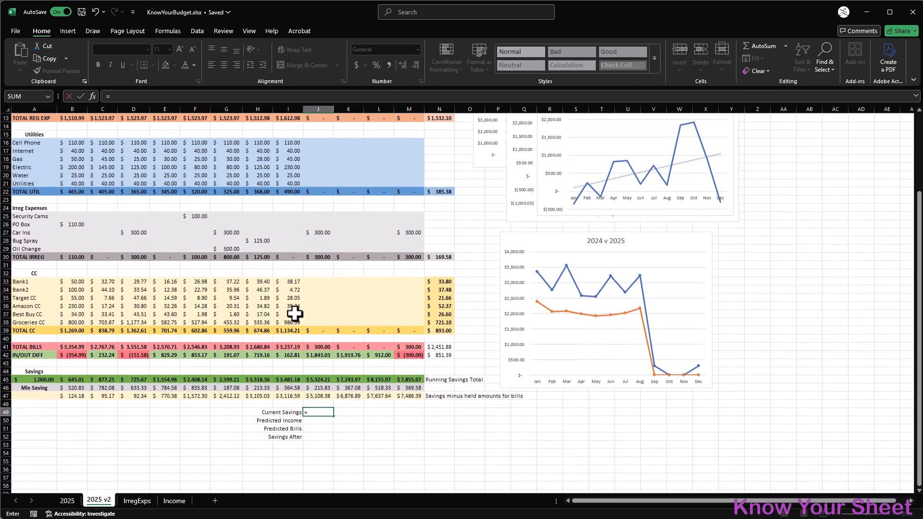
click(312, 379)
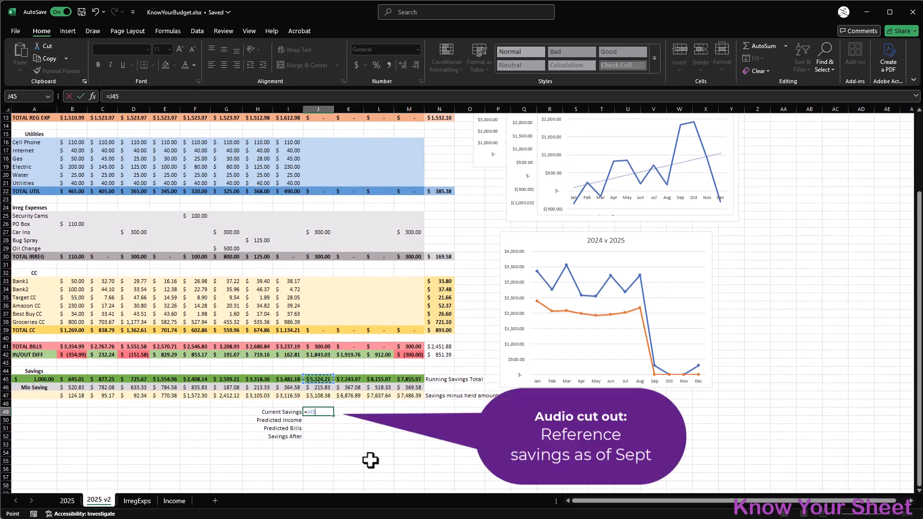
key(Return)
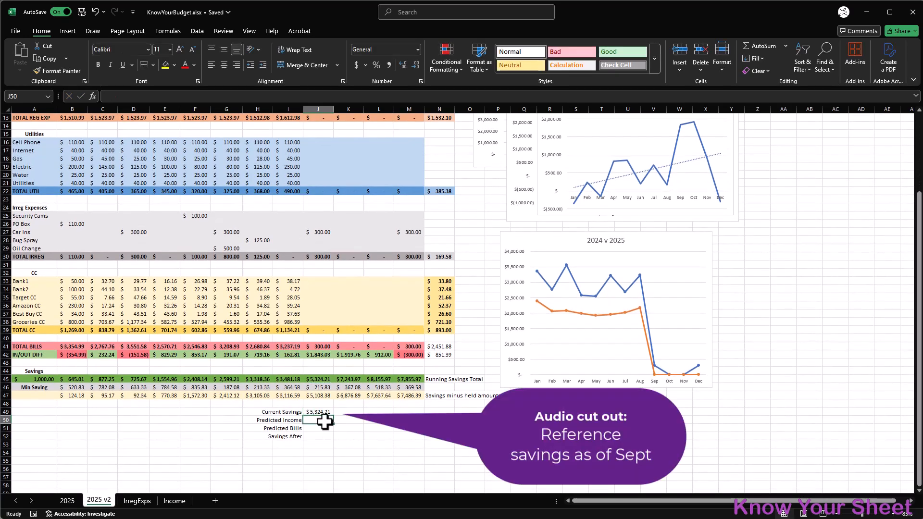
Set Predicted Income in J50 to the sum of the two September actual checks, E2:E3, on the Income sheet.
text(=)
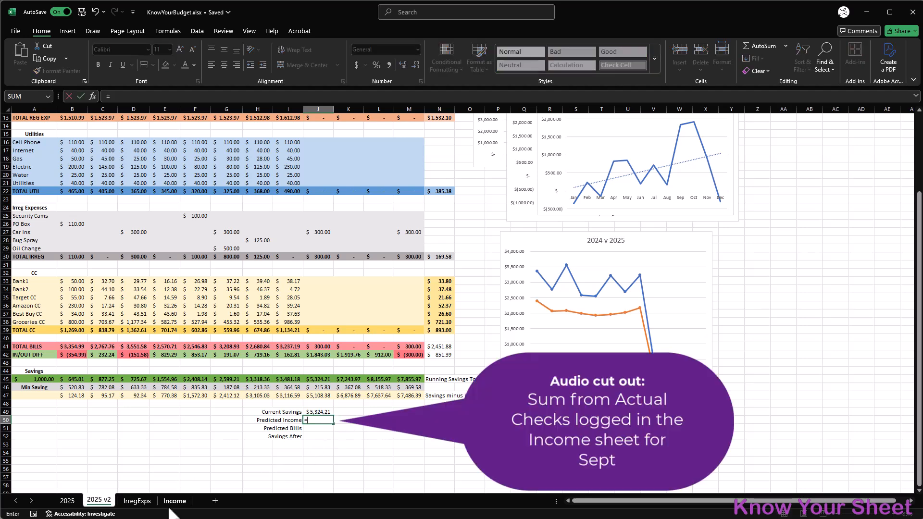
text(sum()
click(181, 500)
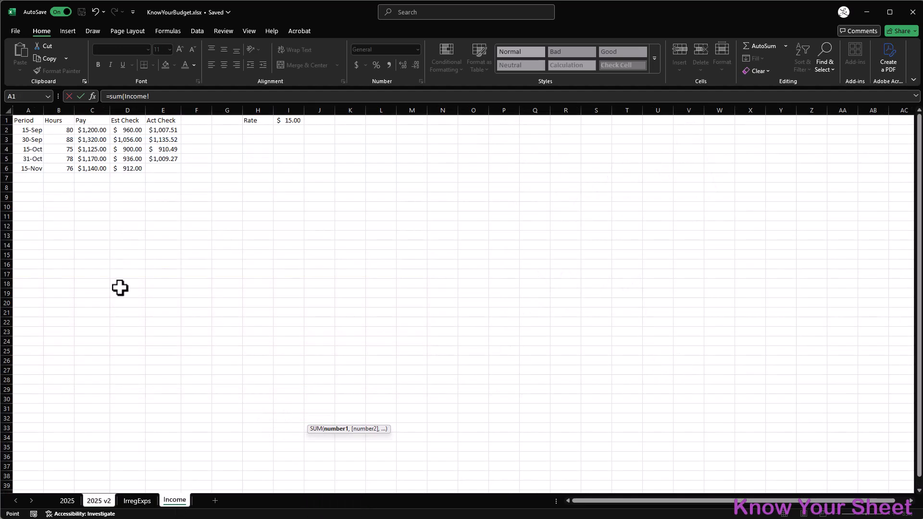
drag(161, 128, 168, 138)
key(Return)
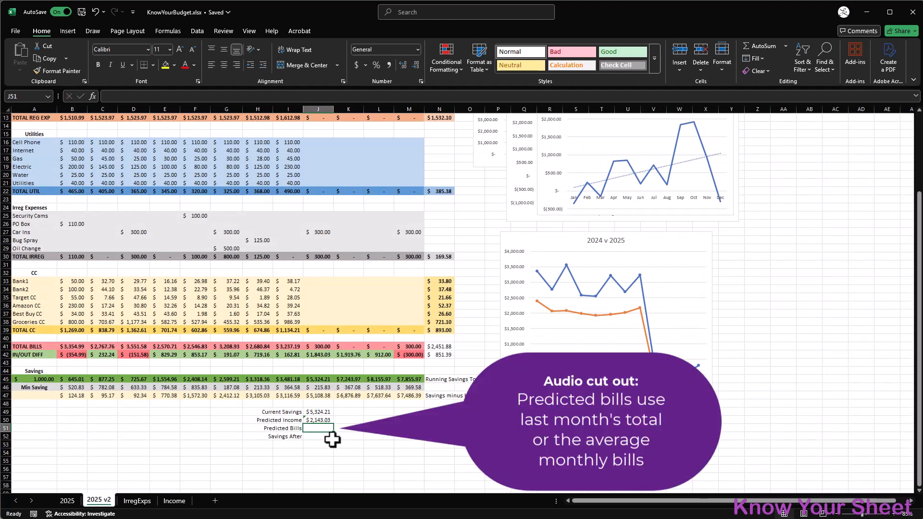
Set Predicted Bills in J51 to a SUM formula referencing the average monthly total bills in N41.
text(=sum()
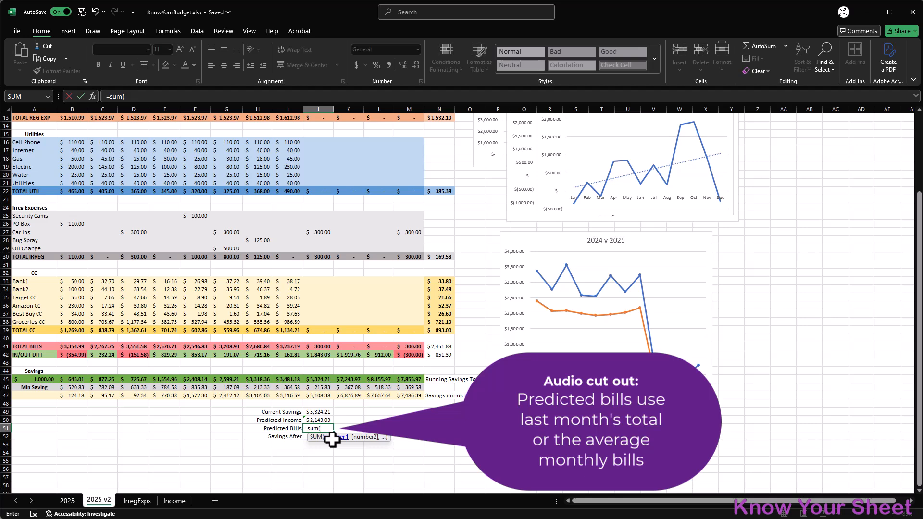
scroll(335, 321, up, 3)
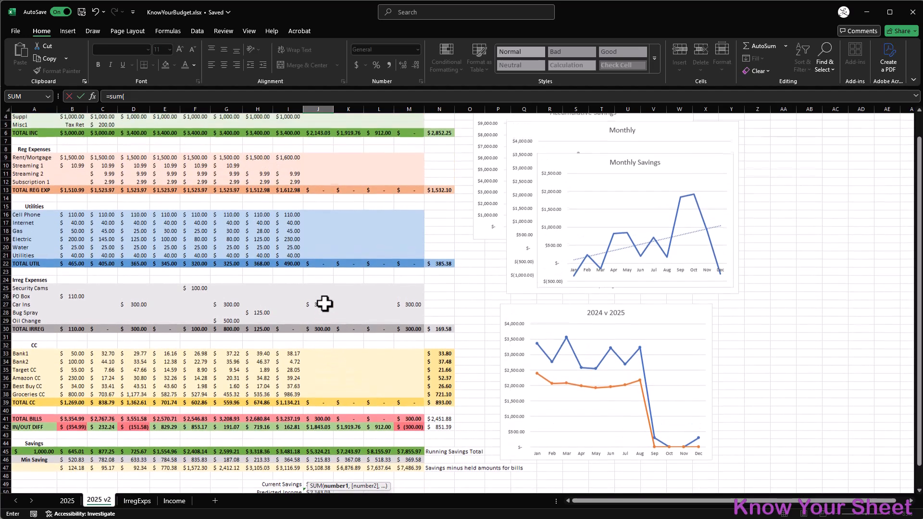
scroll(305, 303, down, 1)
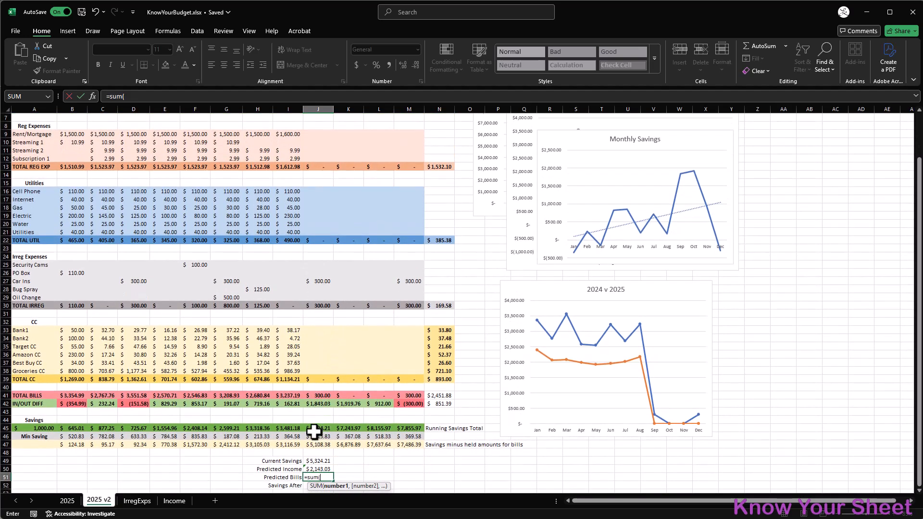
click(289, 396)
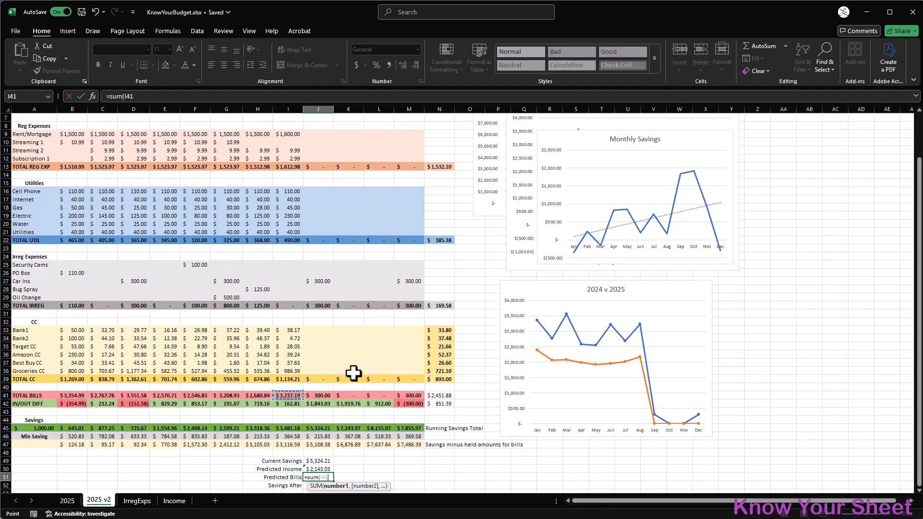
click(453, 397)
key(Return)
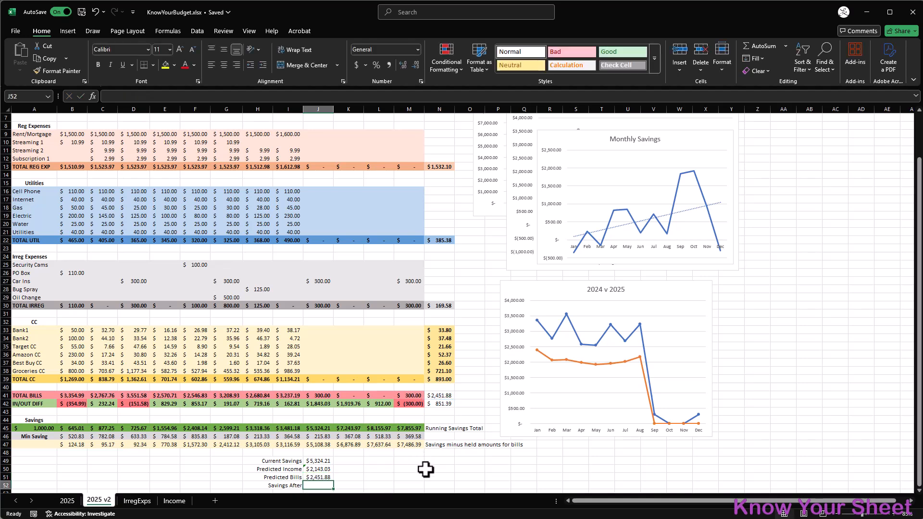
Calculate Savings After in J52 with the formula =J49+J50-J51.
scroll(413, 470, down, 1)
text(=)
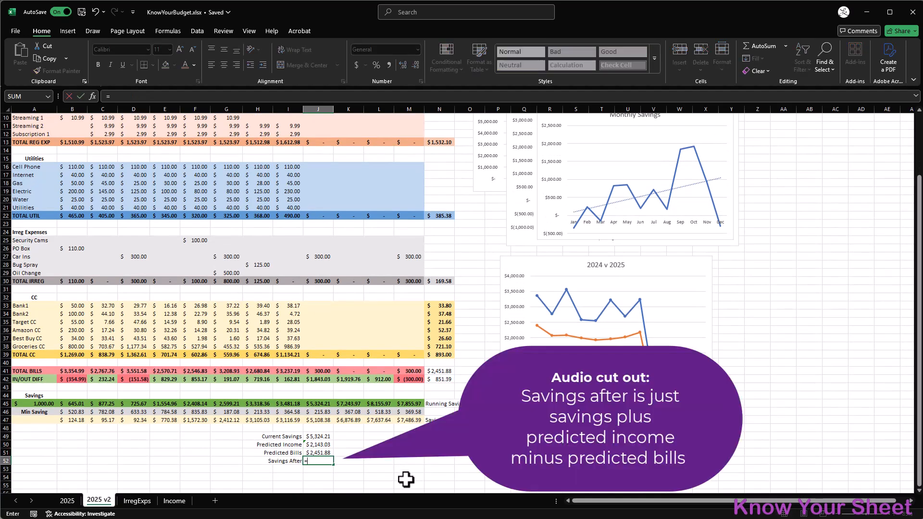
key(Up)
key(Up)
key(Up)
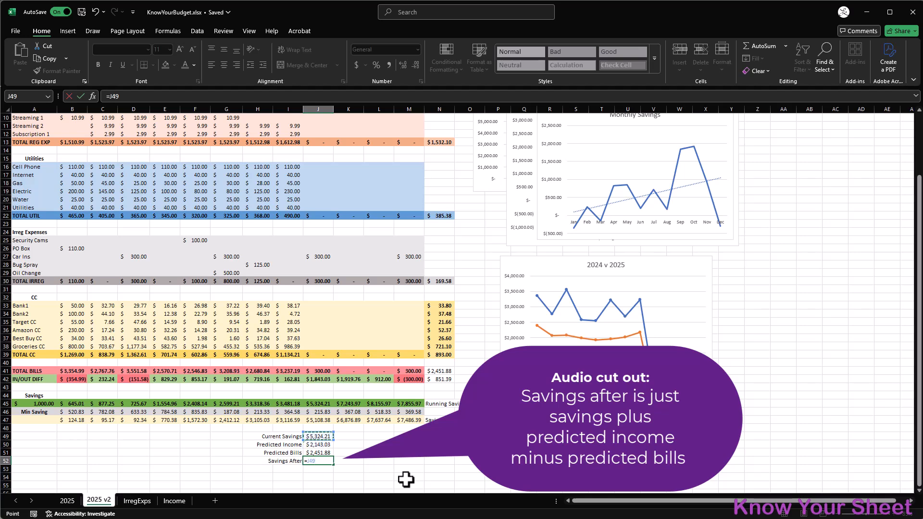
text(+)
key(Up)
key(Up)
text(-)
key(Up)
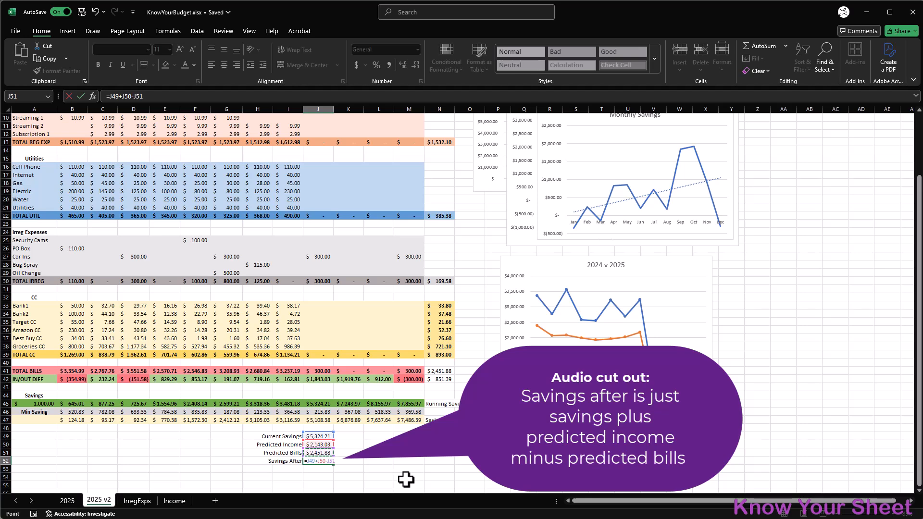
key(Return)
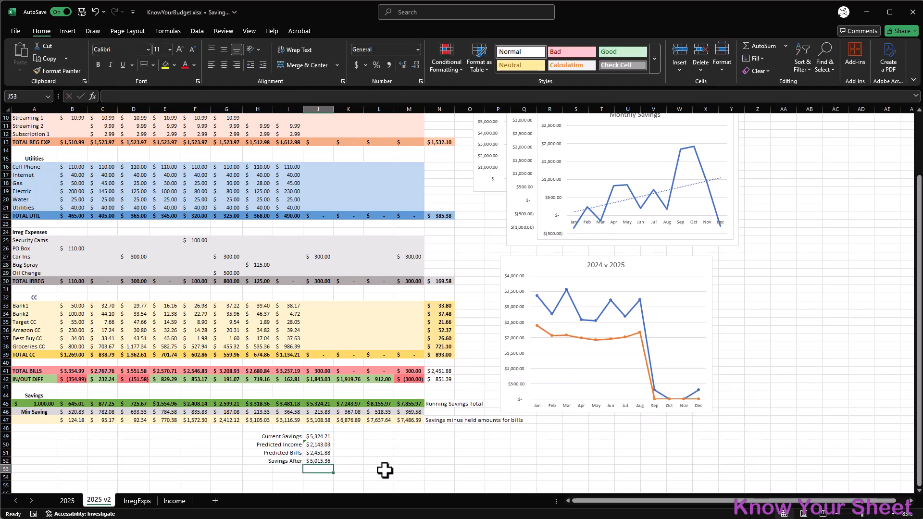
Shift the Savings After label and its formula down to row 53 and enter the label Predicted In/Out in I52.
click(354, 461)
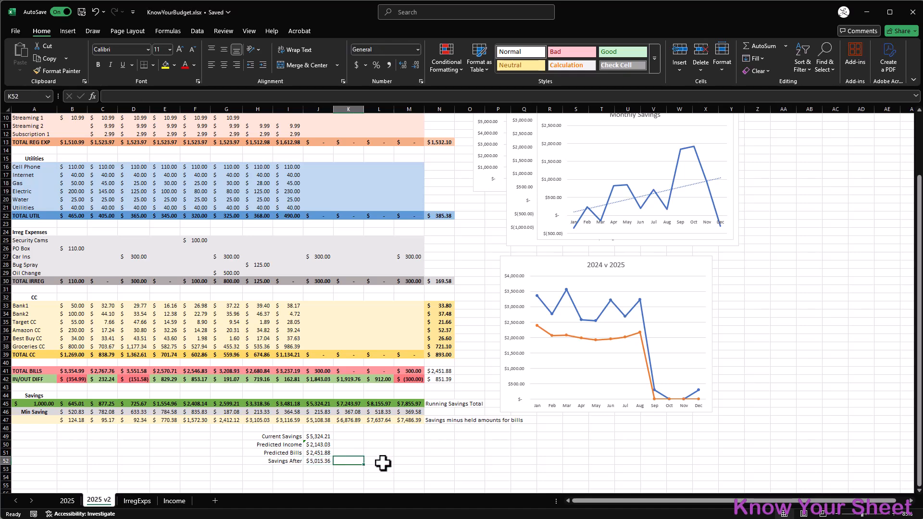
mouse_move(283, 461)
mouse_down()
mouse_move(320, 462)
mouse_move(283, 467)
mouse_up()
click(288, 461)
text(Predicted In)
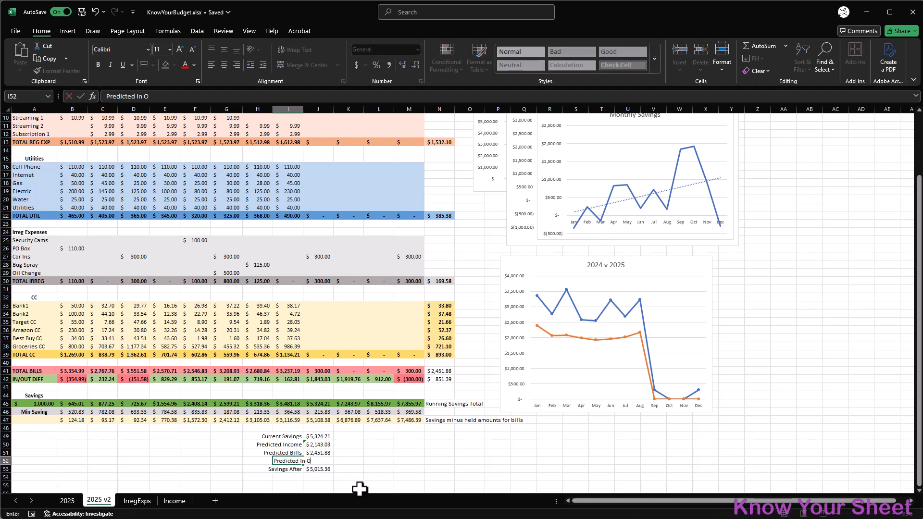
text(/Out)
key(Return)
Calculate Predicted In/Out in J52 with the formula =J50-J51.
click(321, 460)
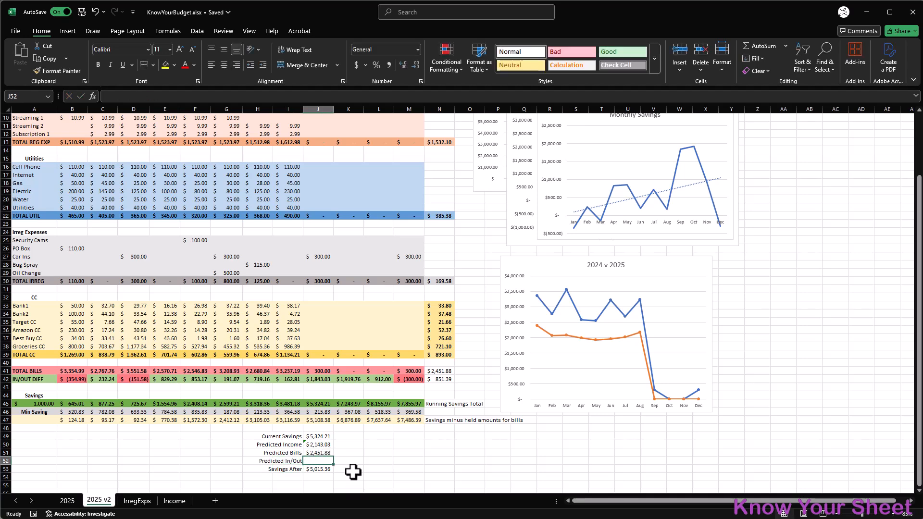
text(=)
key(Up)
key(Up)
text(-)
key(Up)
key(Return)
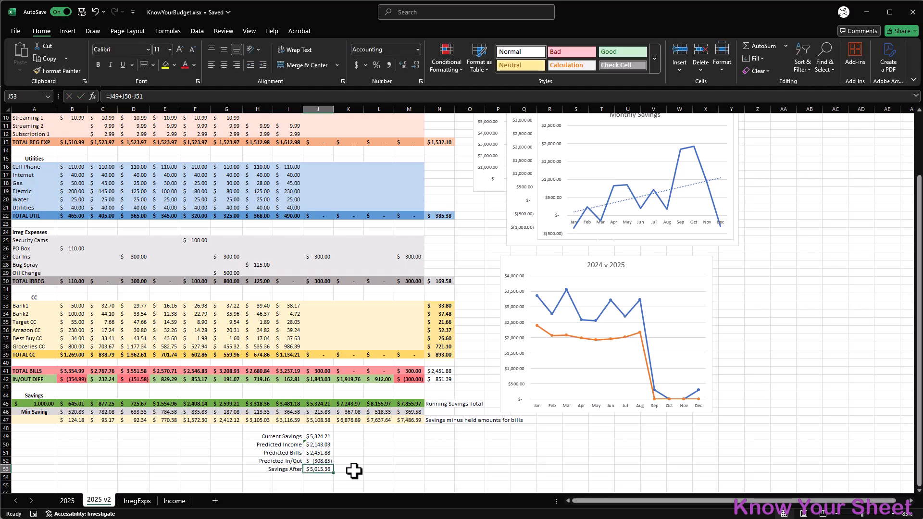
Fill the Predicted In/Out value cell J52 with light red.
scroll(373, 458, up, 1)
scroll(339, 488, down, 1)
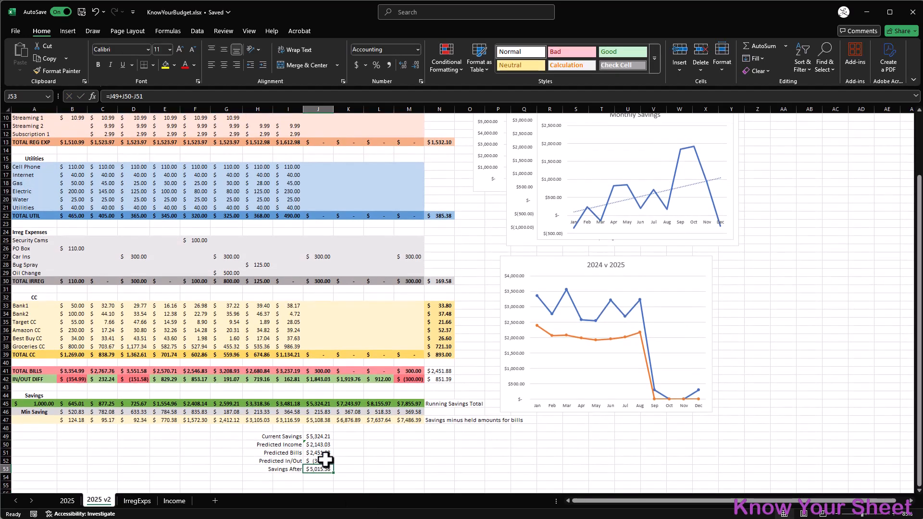
click(319, 460)
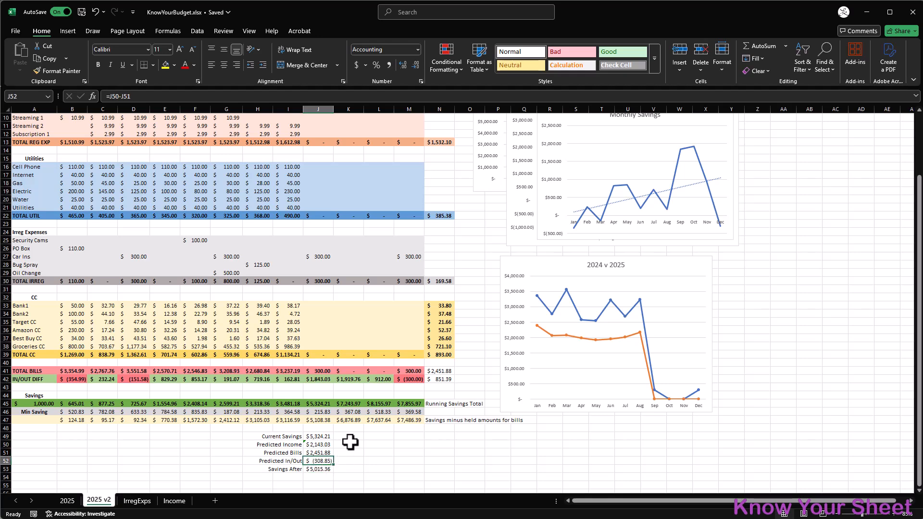
click(175, 67)
click(164, 247)
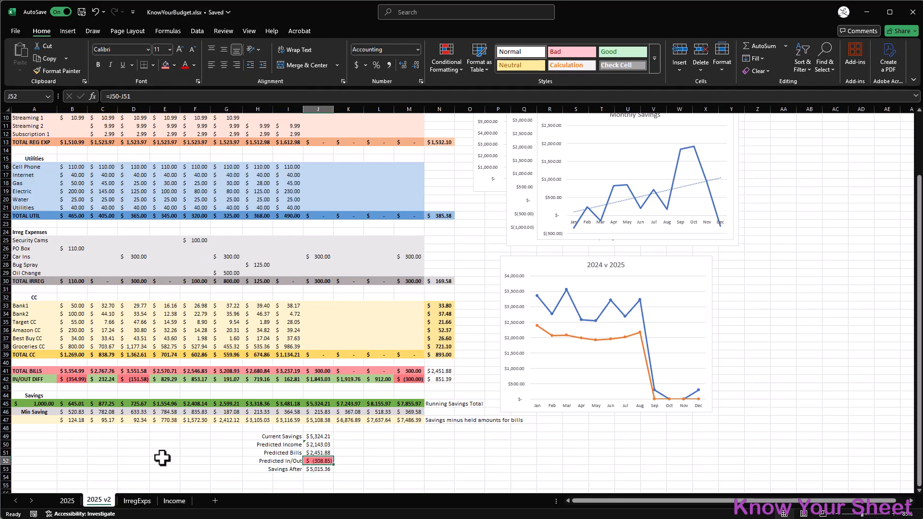
click(144, 445)
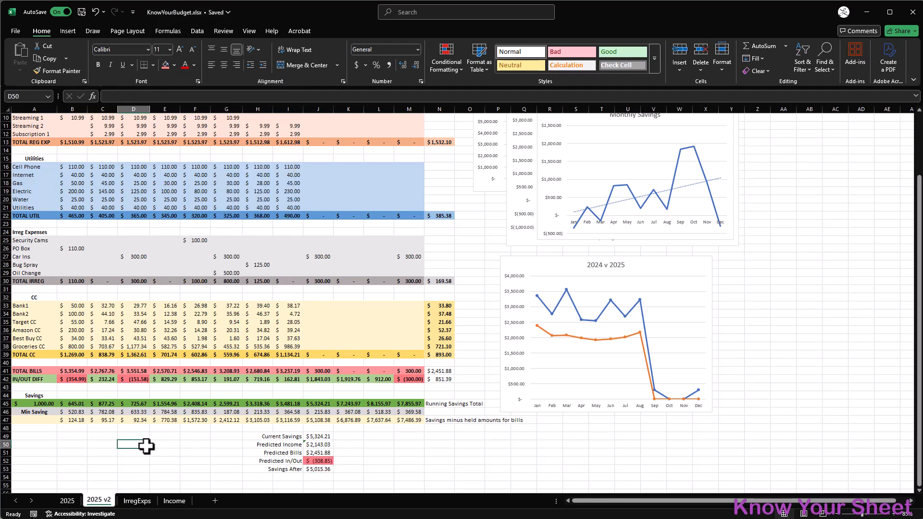
Try copying the forecast labels in I49:I53 to A49, and undo the paste.
click(349, 462)
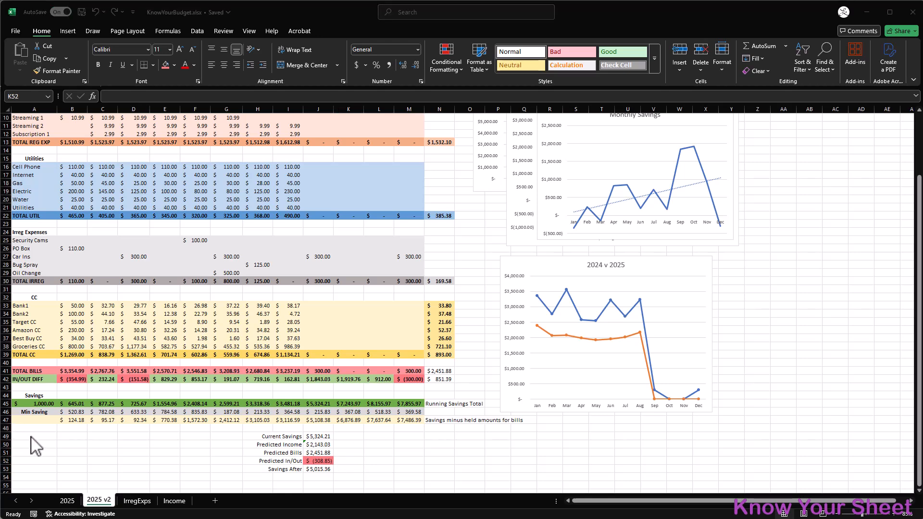
drag(280, 436, 282, 470)
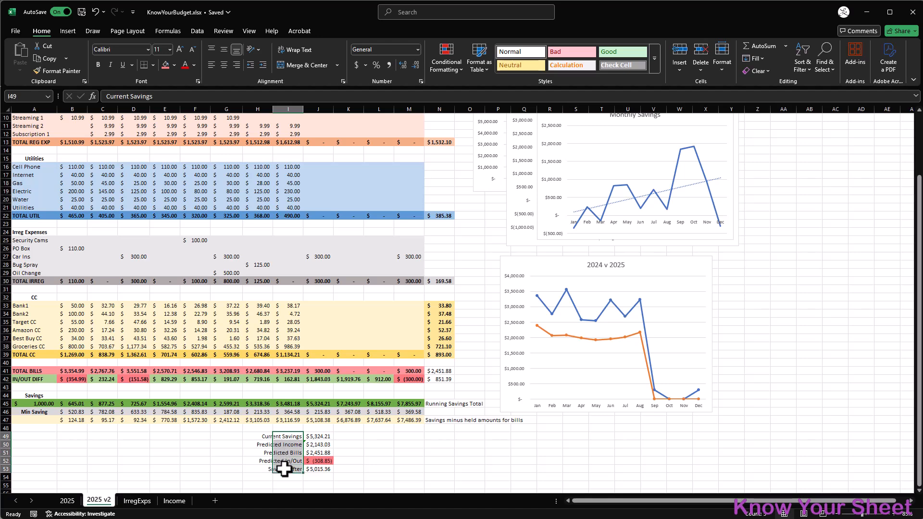
key(ctrl+c)
click(31, 436)
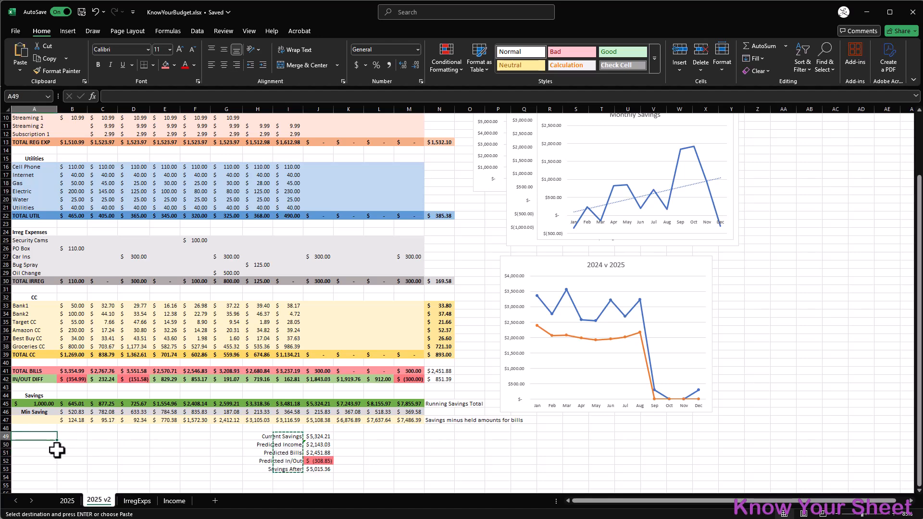
key(ctrl+v)
drag(73, 436, 412, 471)
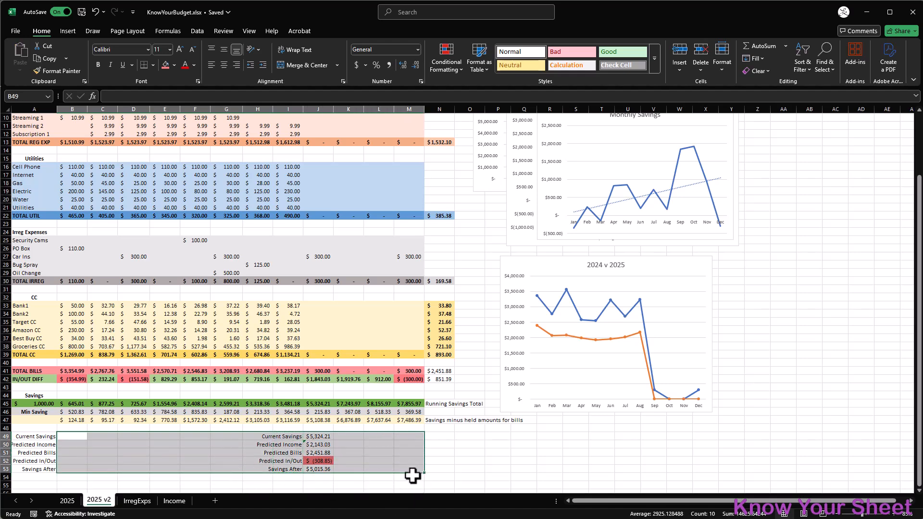
key(ctrl+z)
click(377, 443)
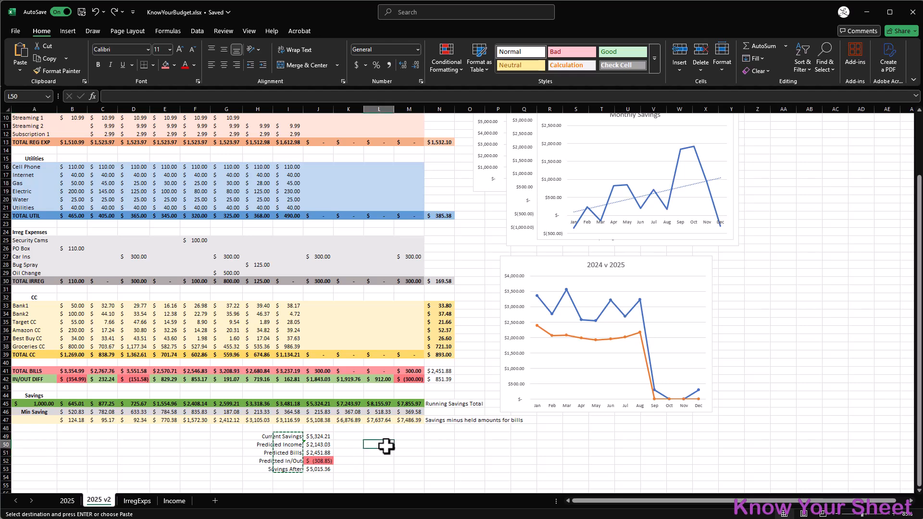
key(Escape)
click(355, 437)
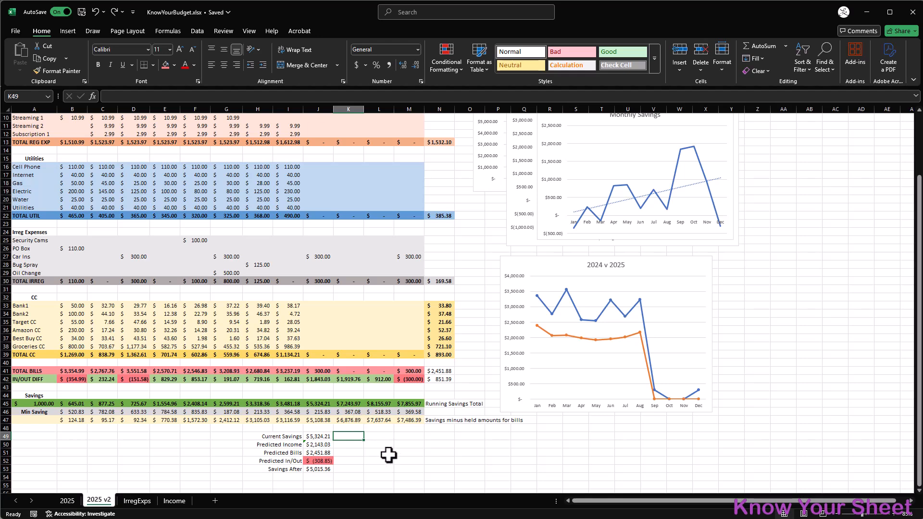
Copy the CC section with its totals and averages, A32:N39, to cell A1 of a new sheet.
scroll(389, 456, down, 2)
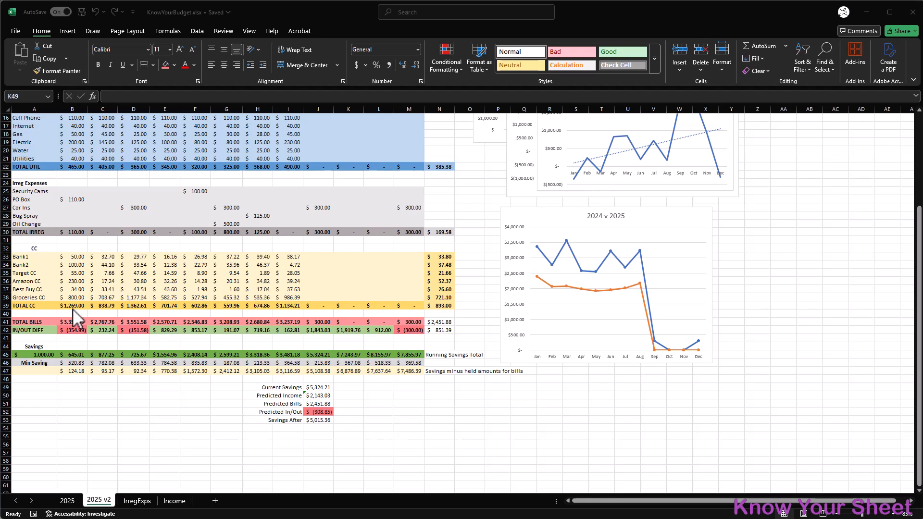
mouse_move(24, 247)
mouse_down()
mouse_move(402, 322)
mouse_move(450, 307)
mouse_up()
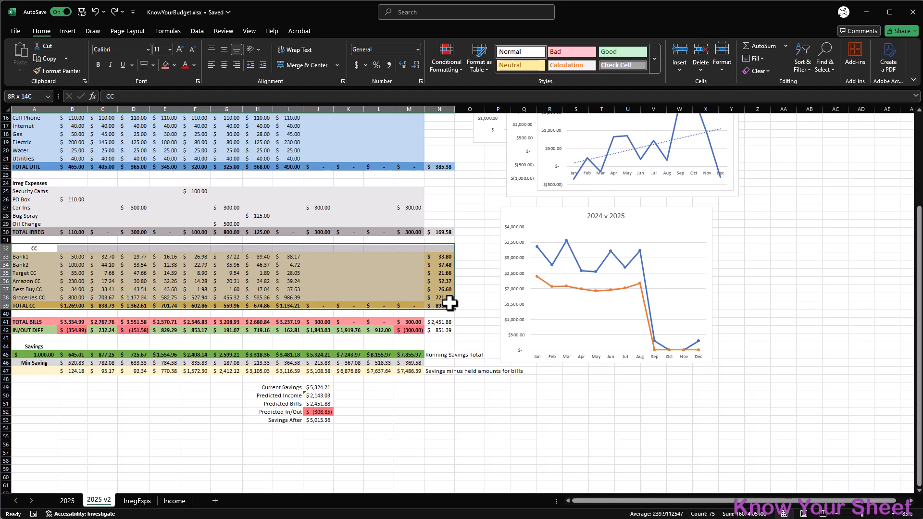
key(ctrl+c)
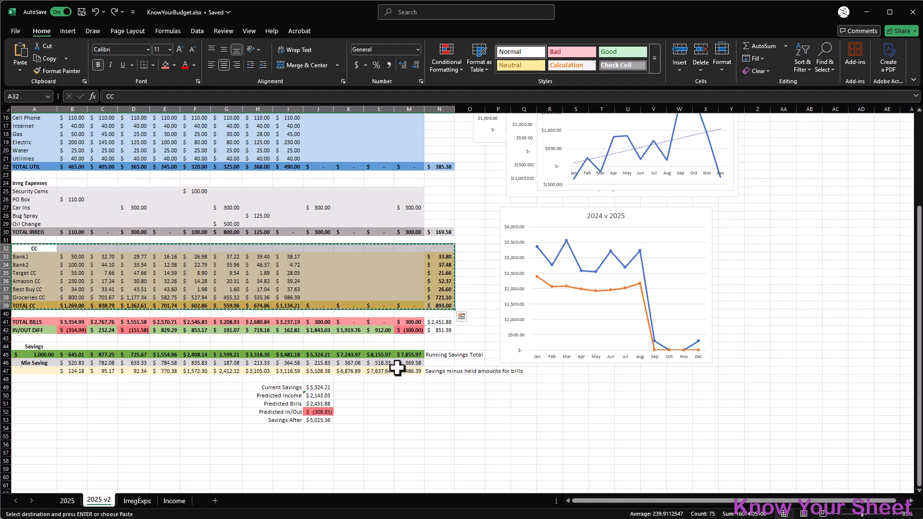
click(215, 501)
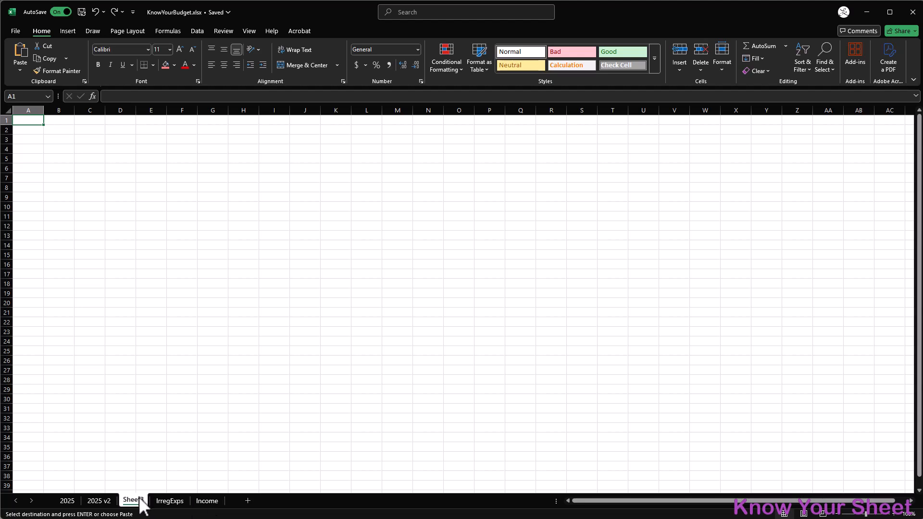
key(ctrl+v)
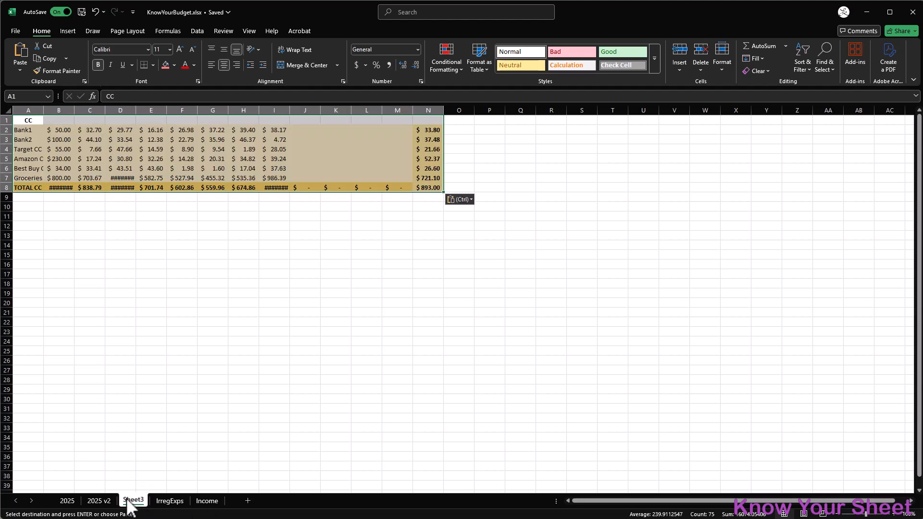
Rename the new sheet CC and move it after the Income sheet.
right_click(139, 500)
text(rCC)
key(Return)
drag(128, 502, 215, 498)
Autofit the widths of columns A to N on the CC sheet.
drag(28, 110, 428, 111)
double_click(75, 111)
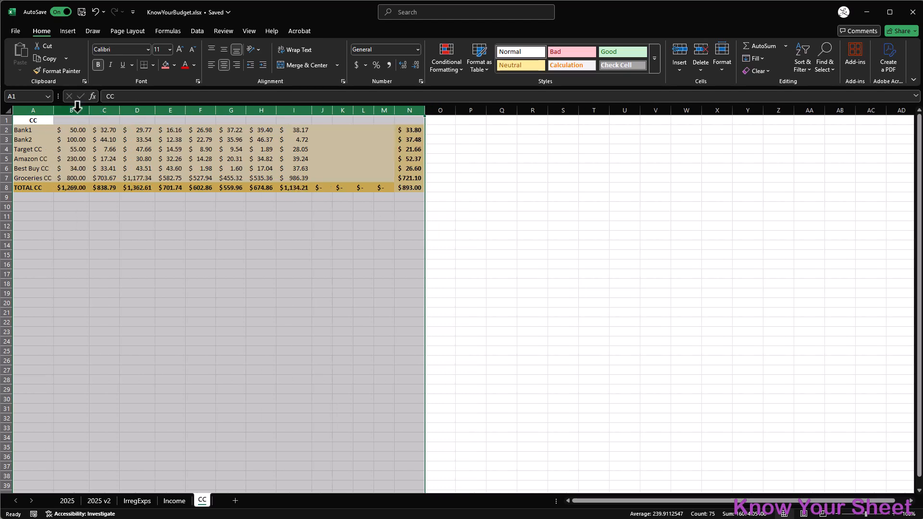
Copy the Jan to Dec headers from row 1 of the 2025 v2 sheet to B1 of the CC sheet.
click(98, 502)
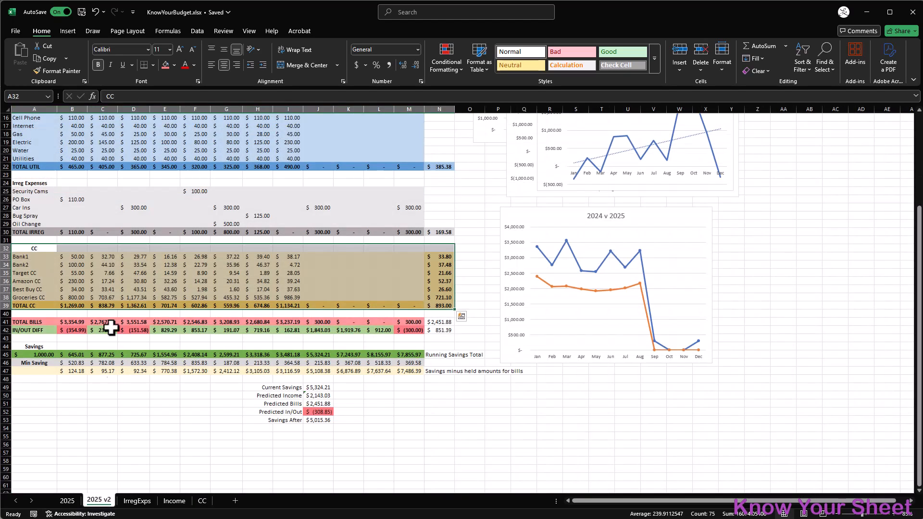
scroll(115, 289, up, 5)
drag(73, 119, 416, 120)
key(ctrl+c)
click(202, 501)
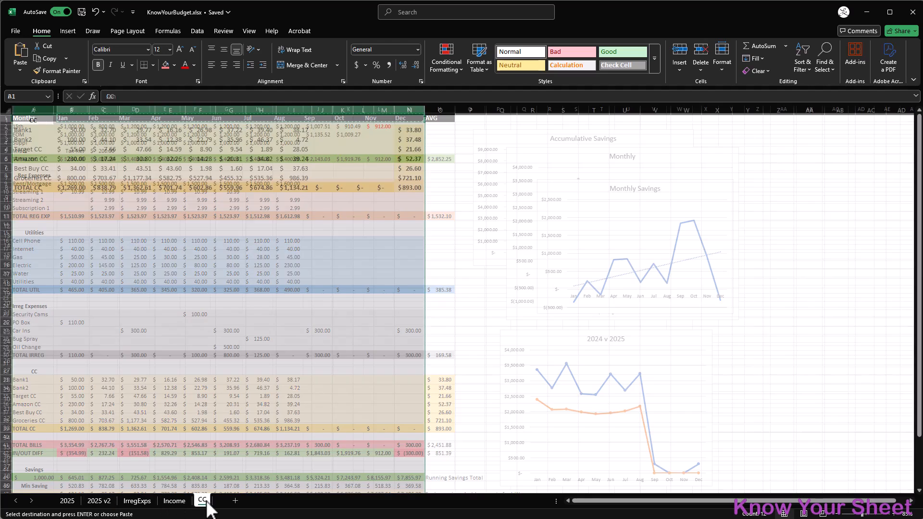
click(74, 123)
key(ctrl+v)
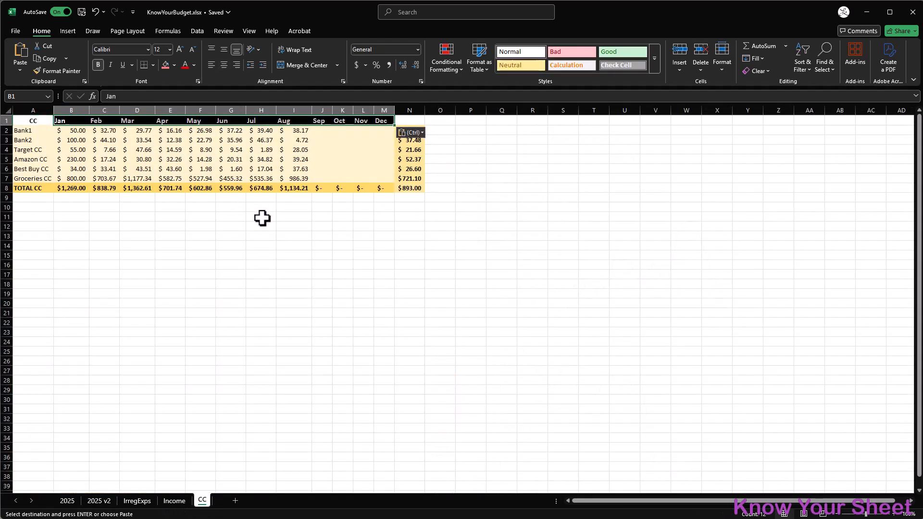
key(Escape)
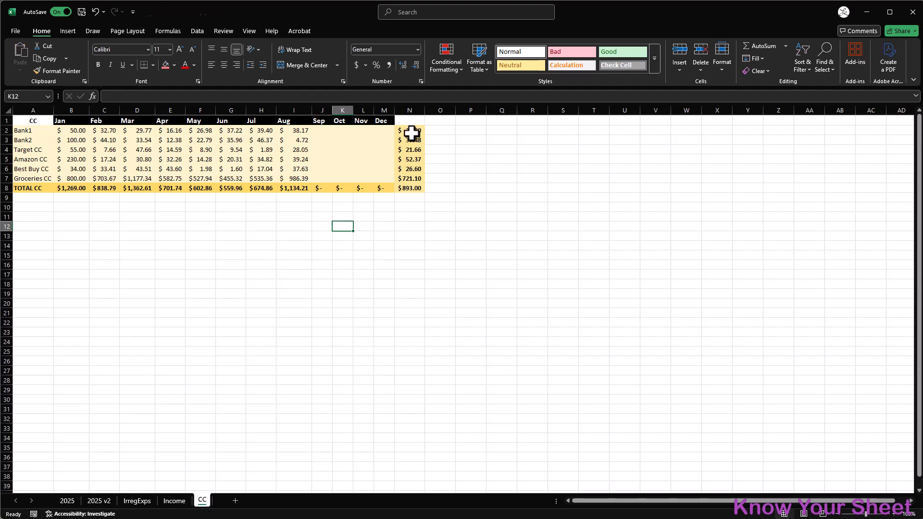
Add the header Avg in N1 using the same formatting as the Dec header.
click(412, 120)
click(391, 121)
key(ctrl+c)
click(411, 121)
key(ctrl+v)
text(Av)
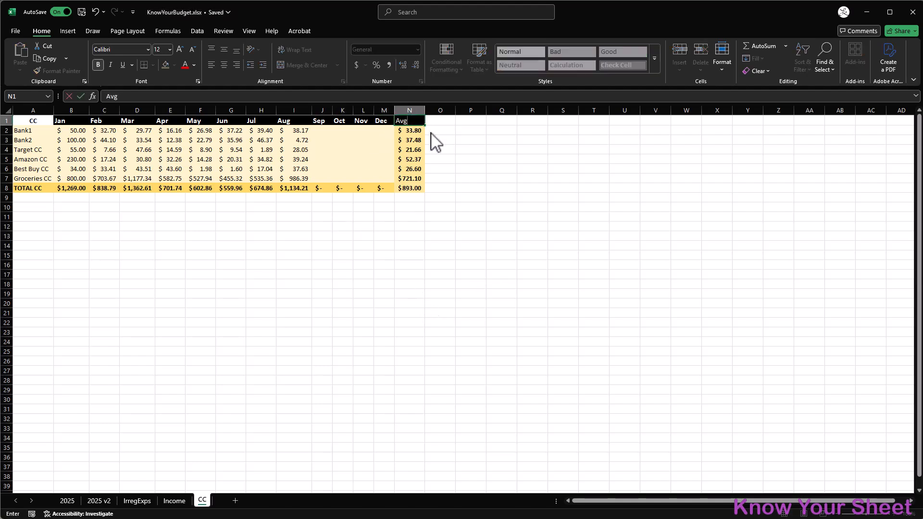
key(Return)
click(412, 120)
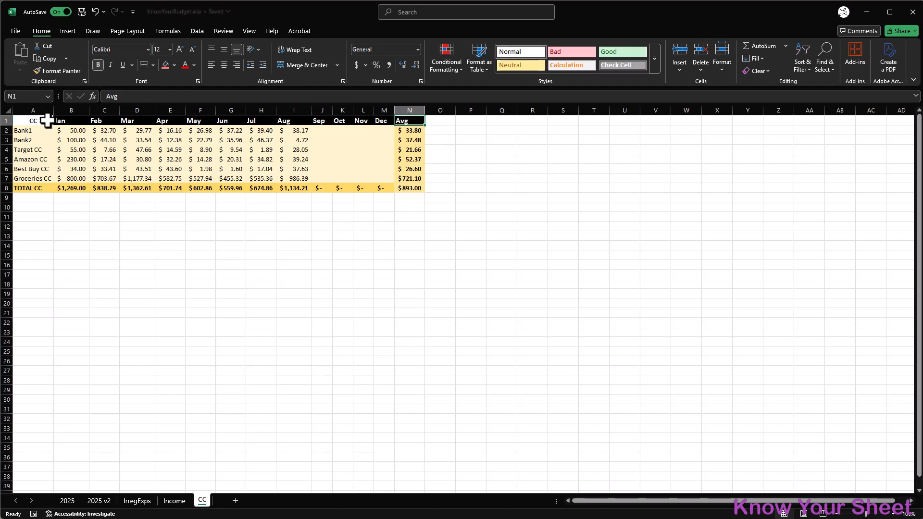
Center the text of header row 1 on the CC sheet.
click(6, 120)
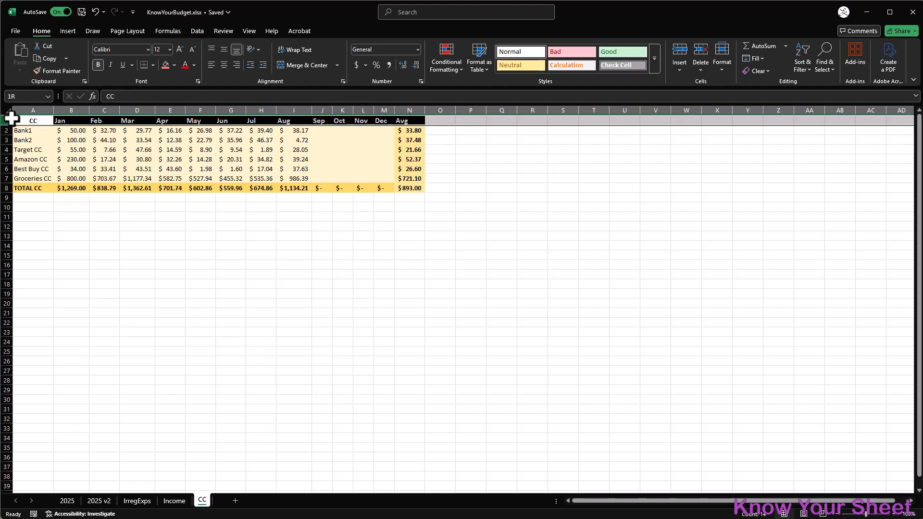
click(224, 65)
click(303, 226)
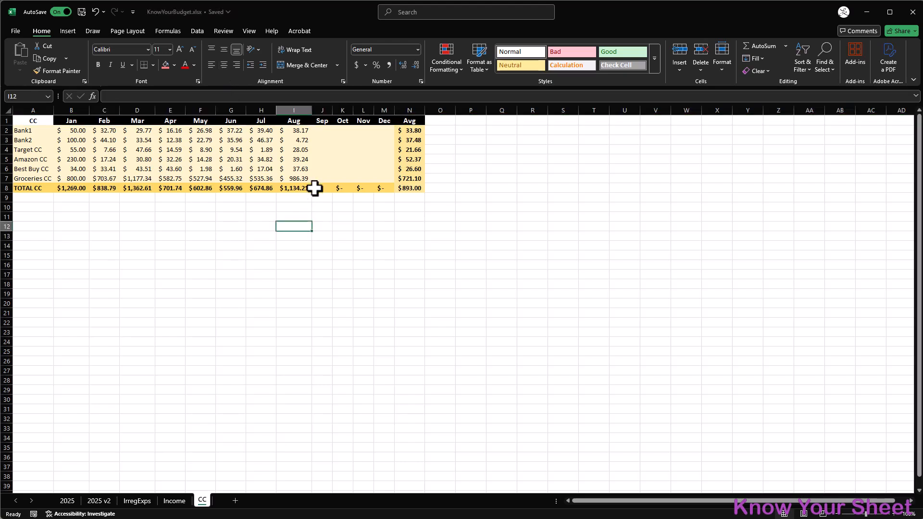
Enter the labels CC Balance, CC Payment, CC Interest and CC Rem Bal in A11:A14.
click(50, 217)
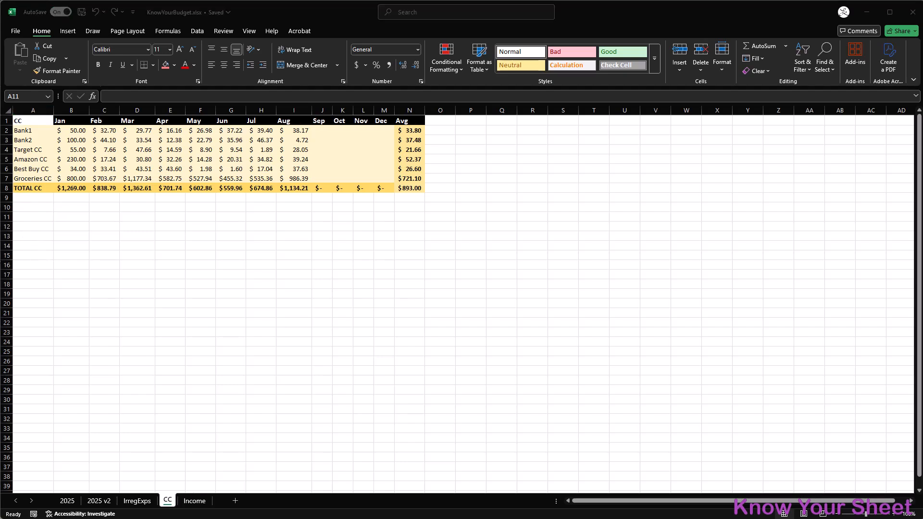
click(39, 230)
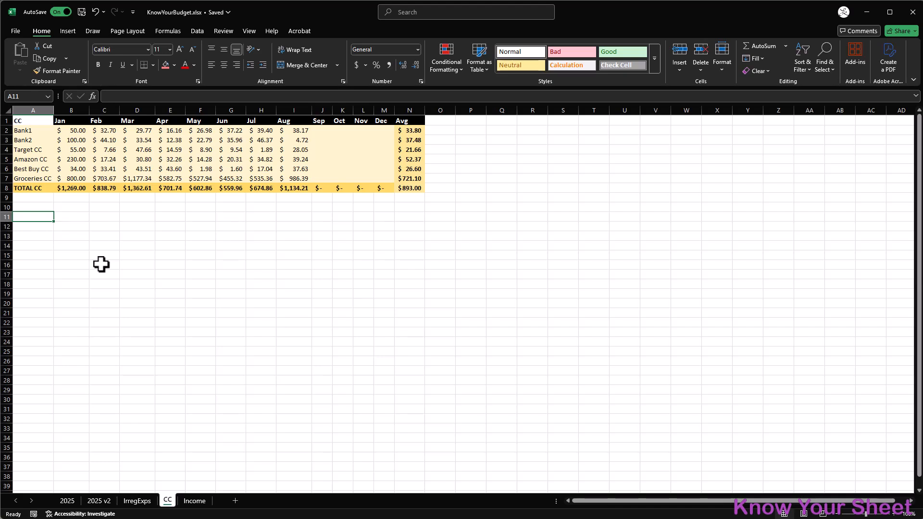
text(CC Balance)
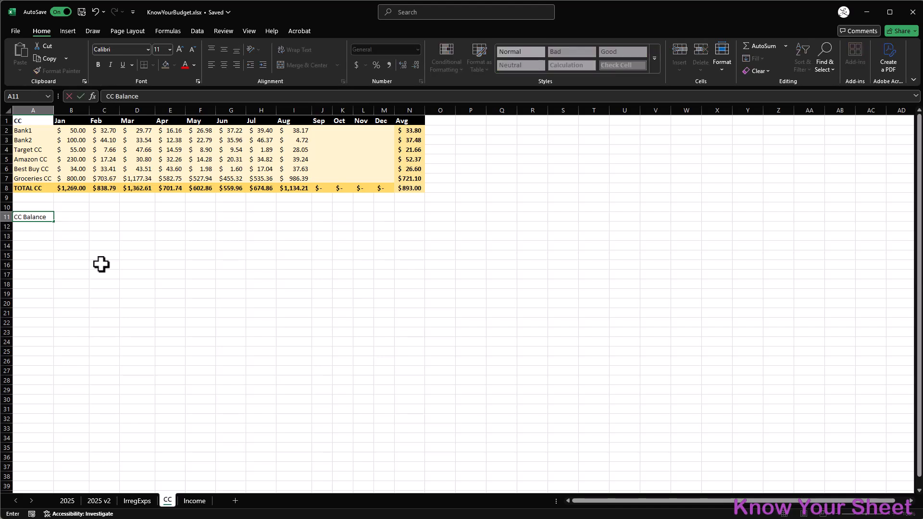
key(Return)
text(CC )
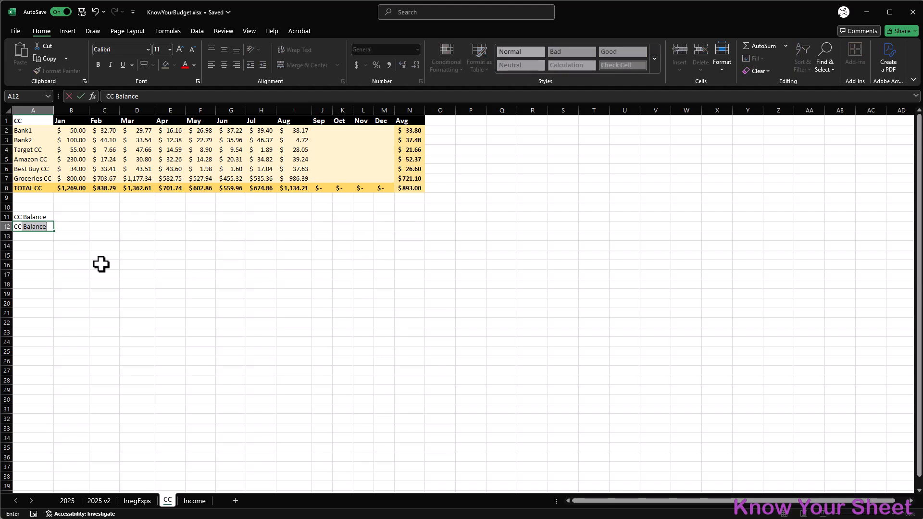
text(Payment)
key(Return)
text(CC)
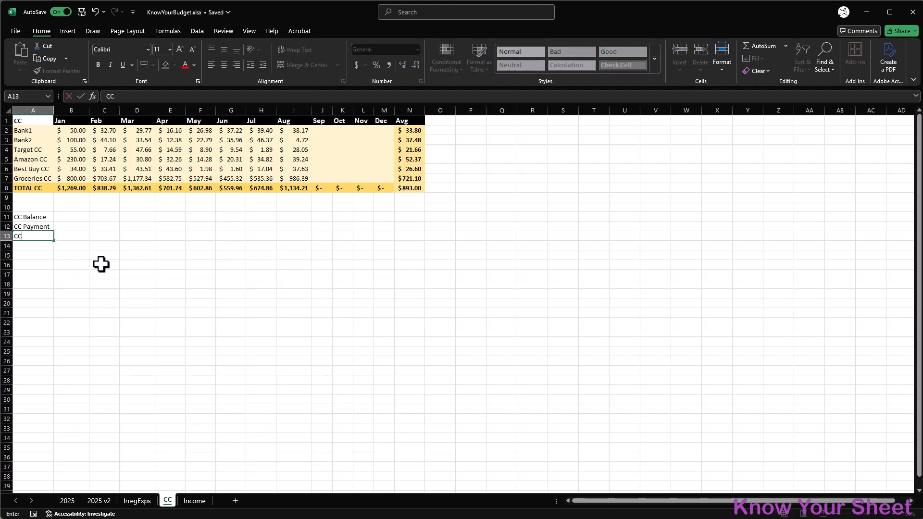
key(Return)
text(CC Rem Ba)
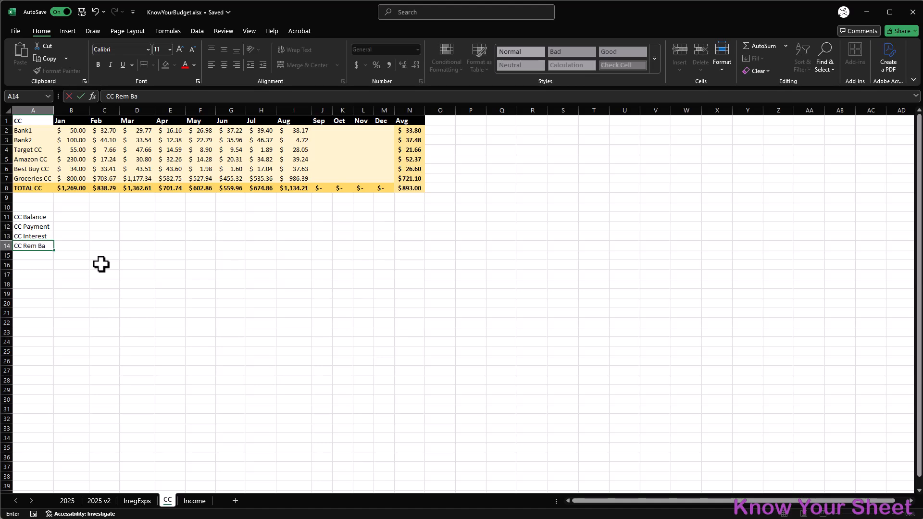
text(l)
key(Return)
Enter 450 as the January CC Balance in B11.
click(72, 246)
click(70, 217)
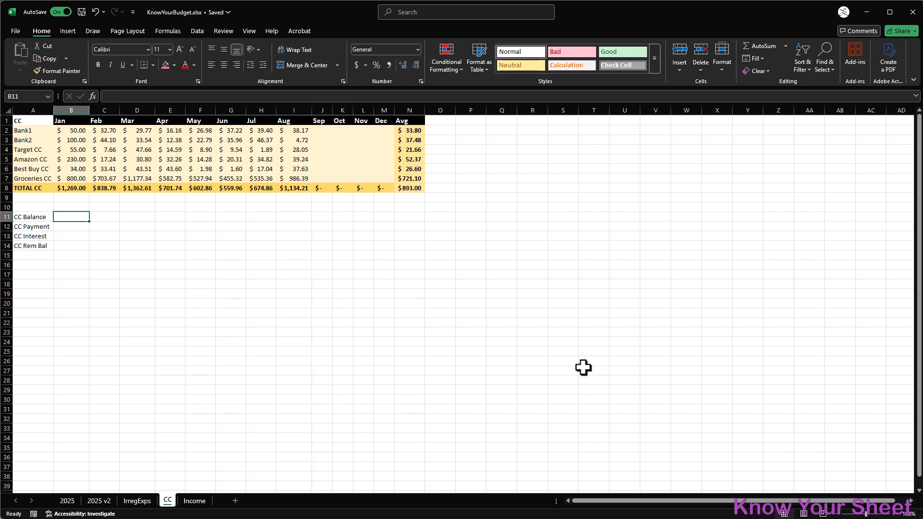
text(4)
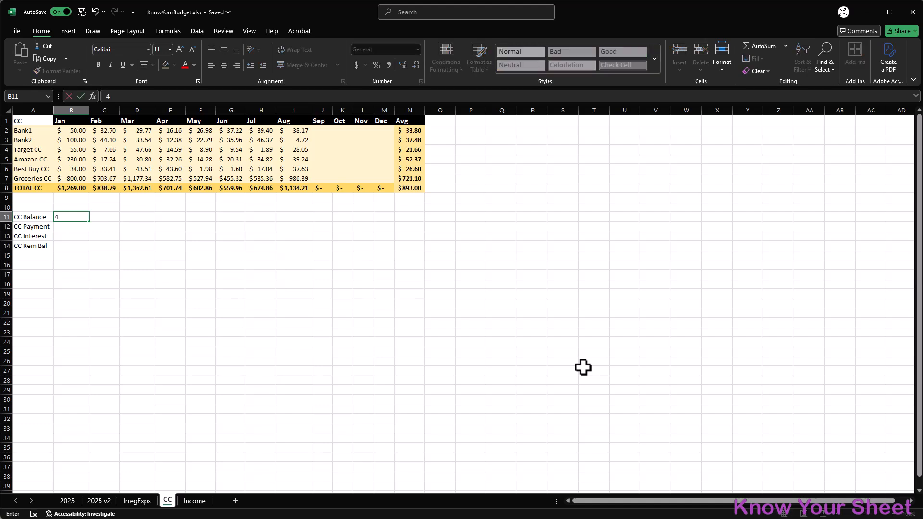
text(50)
key(Tab)
key(Left)
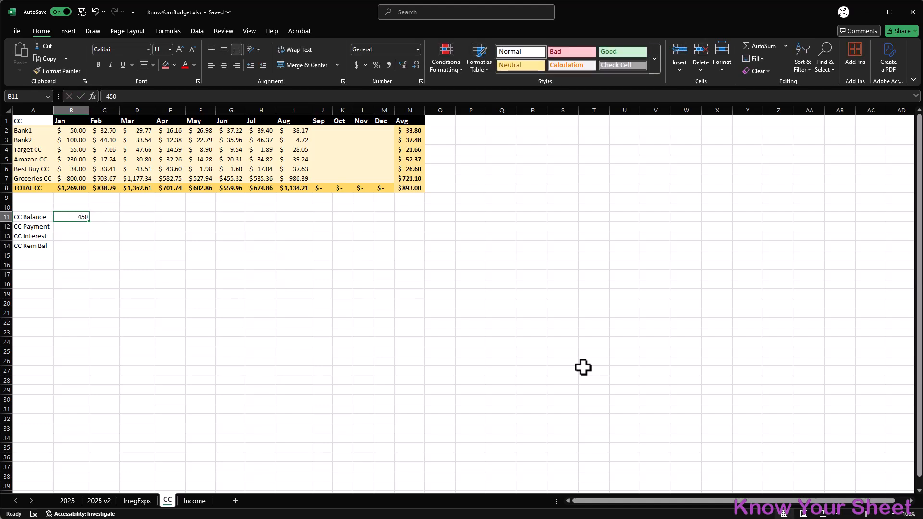
Calculate CC Interest in B13 with the formula =B11*.15.
key(Down)
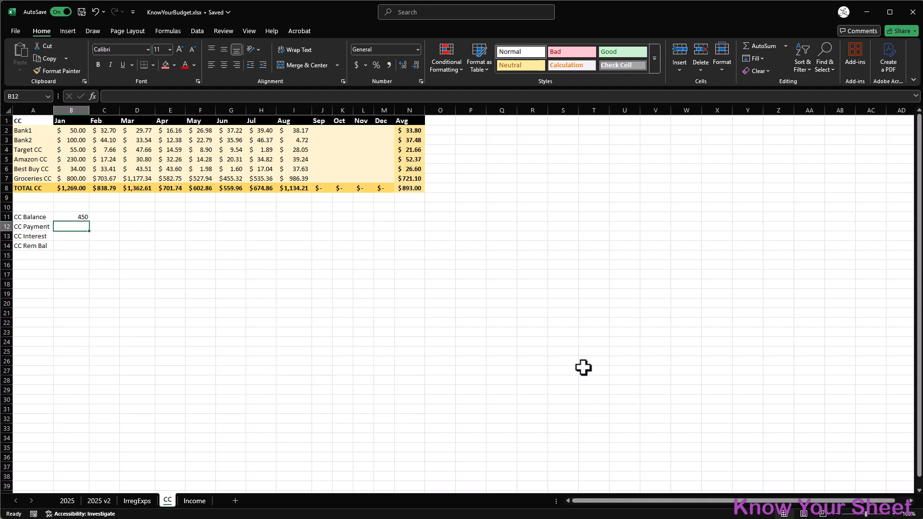
key(Down)
text(=)
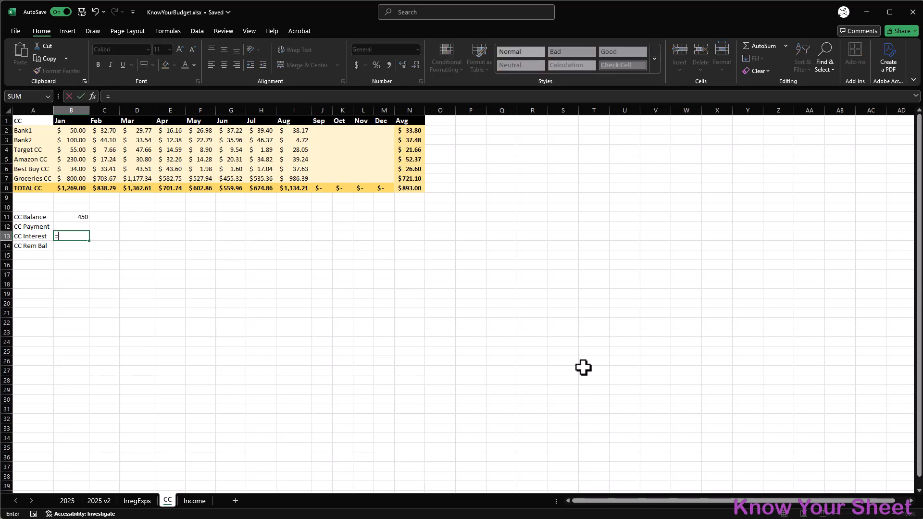
key(Up)
key(Up)
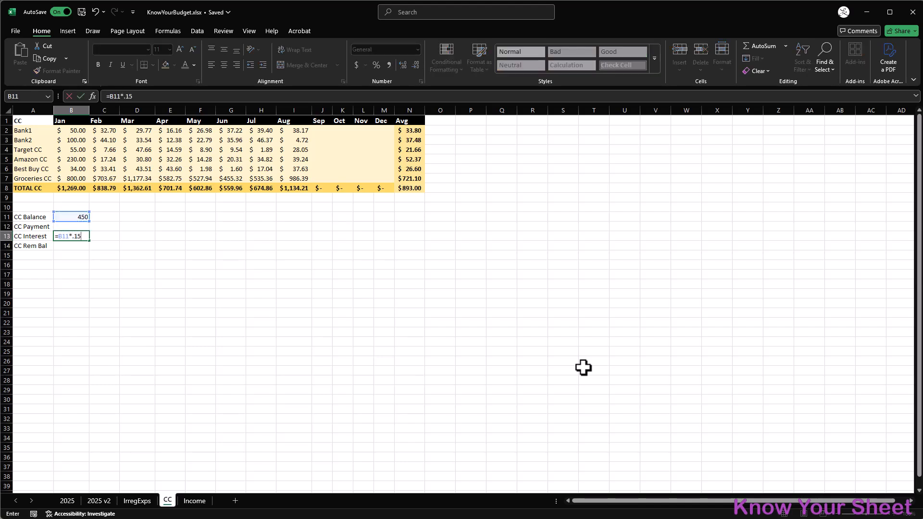
text(*.15)
key(Return)
Calculate CC Payment in B12 as the interest in B13 plus 50.
key(Up)
key(Up)
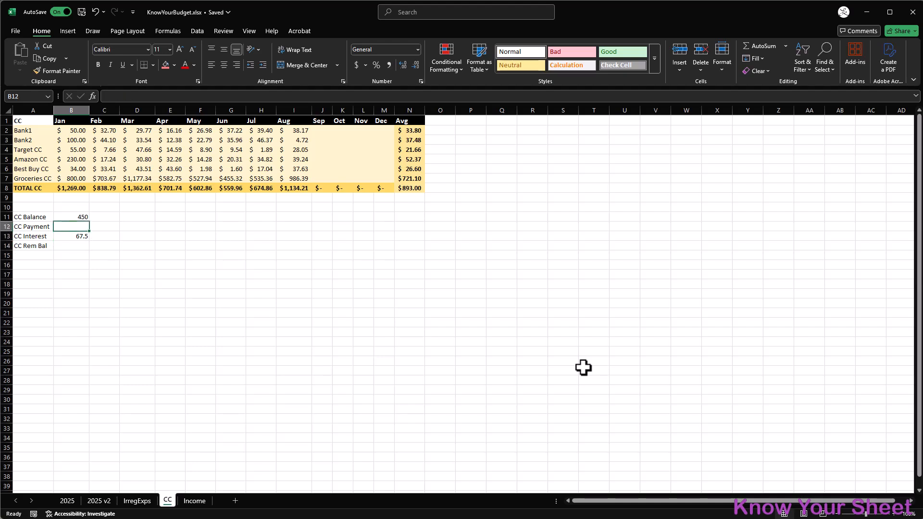
text(=)
key(Down)
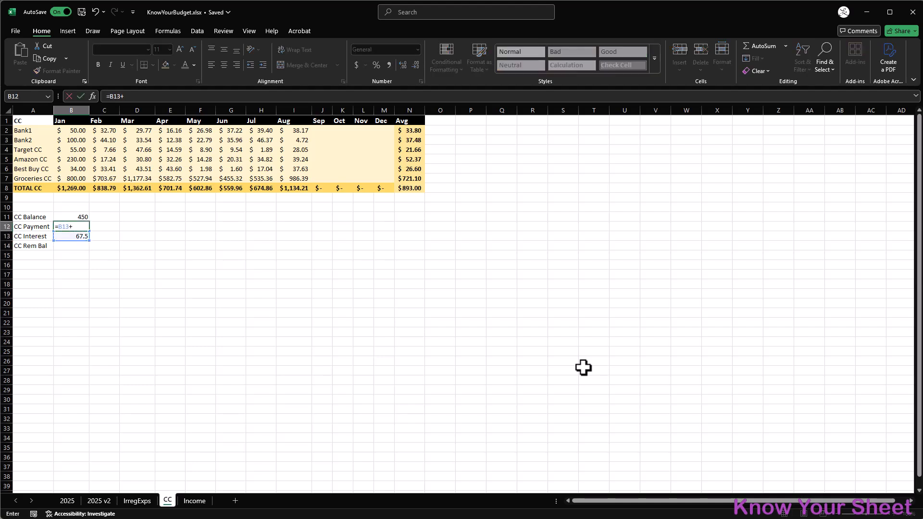
key(Return)
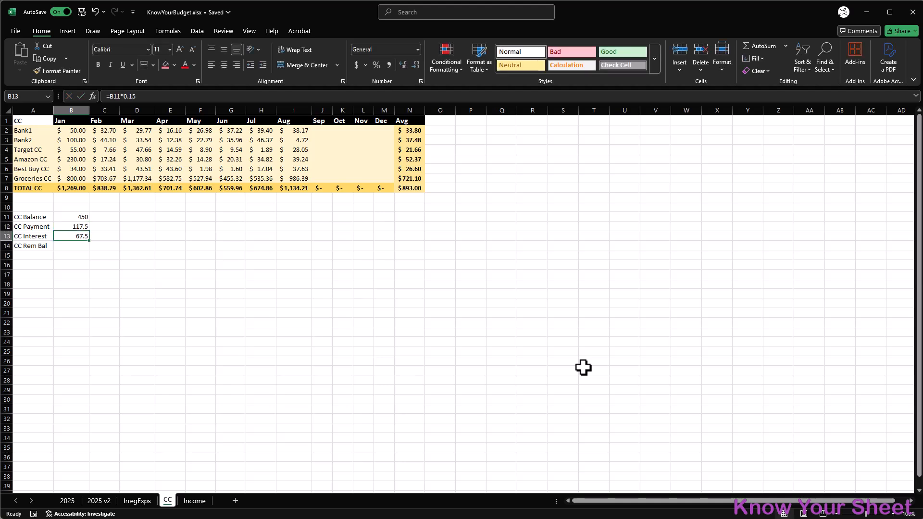
Calculate the January CC Rem Bal in B14 as the balance minus the payment, =B11-B12.
key(Down)
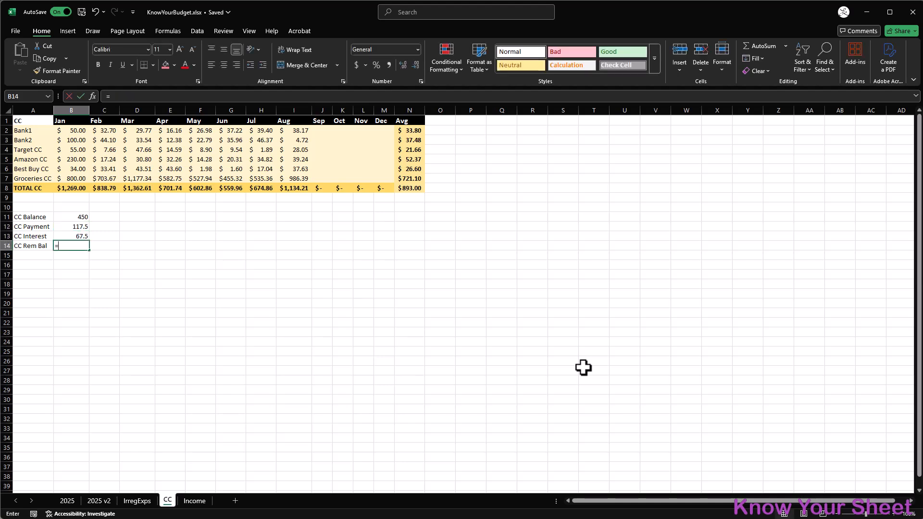
text(=)
key(Up)
key(Up)
key(Up)
text(-)
key(Up)
key(Up)
key(Return)
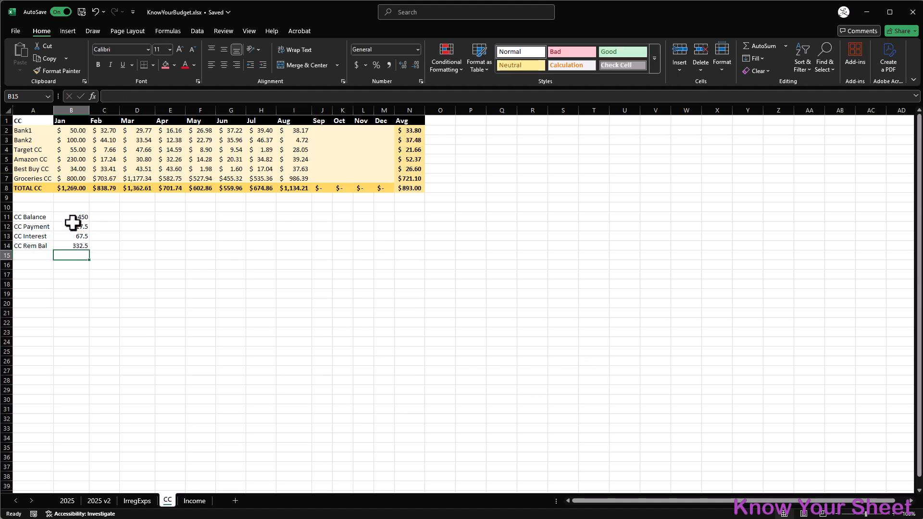
Calculate the February CC Balance in C11 with the formula =B11+278.
click(112, 217)
text(=)
key(Left)
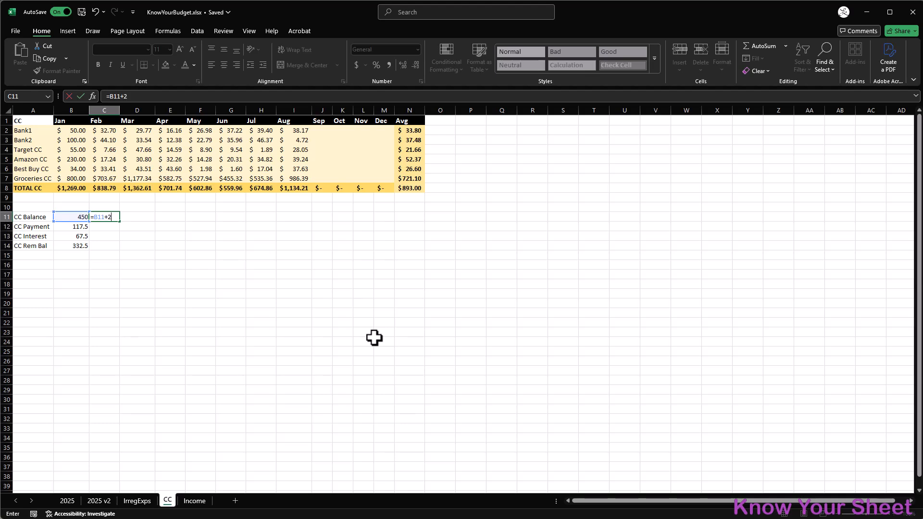
key(Return)
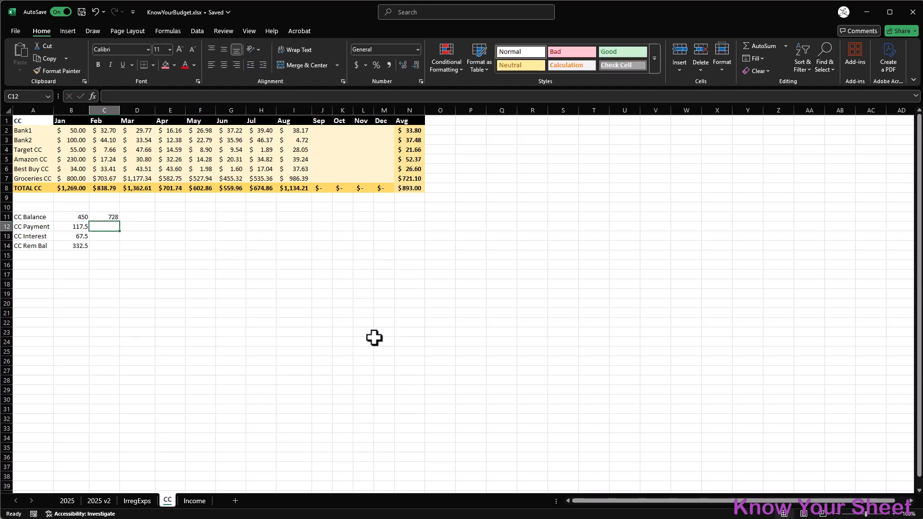
Copy the January payment, interest and remaining balance formulas from B12:B14 into February's C12:C14.
drag(73, 224, 76, 246)
key(ctrl+c)
click(103, 227)
key(ctrl+v)
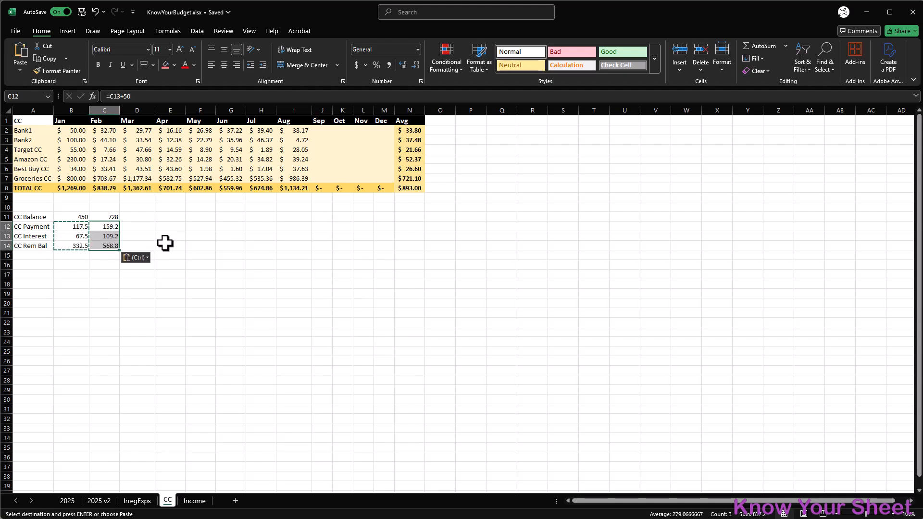
Calculate the March CC Balance in D11 with the formula =C11+50.
click(116, 217)
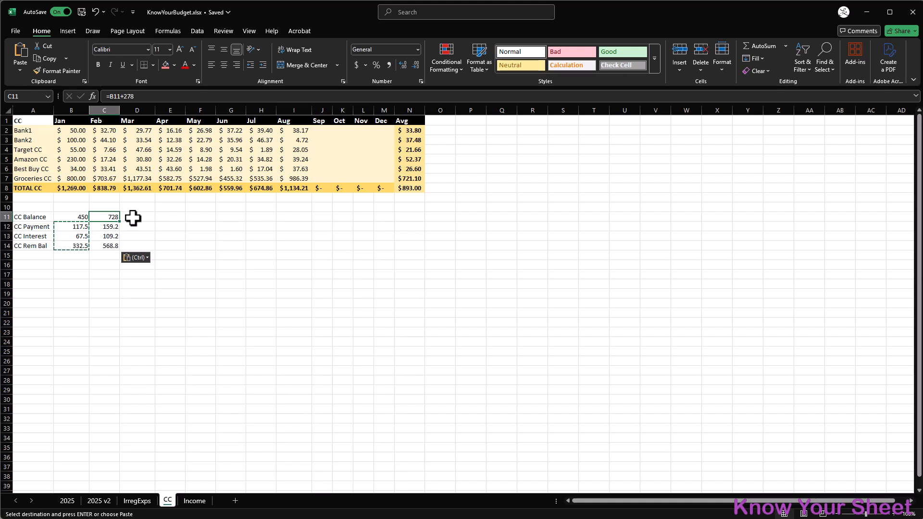
click(132, 219)
text(=)
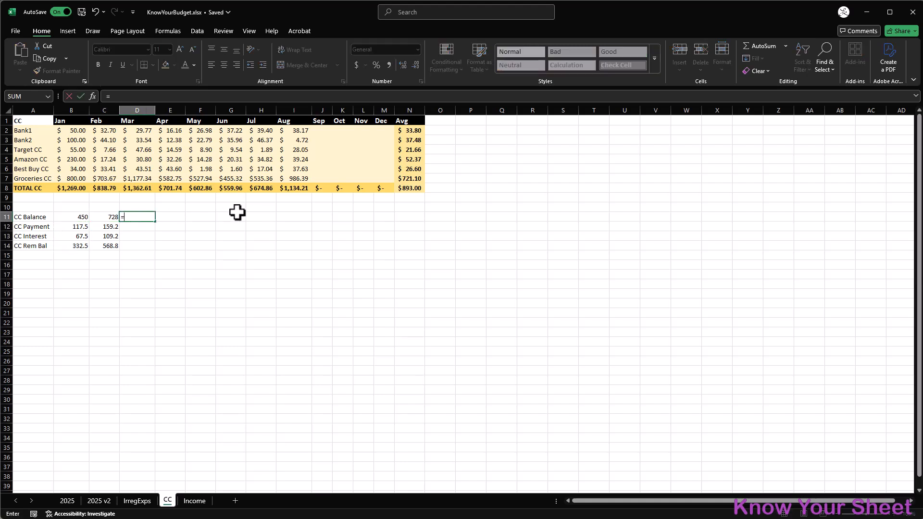
key(Left)
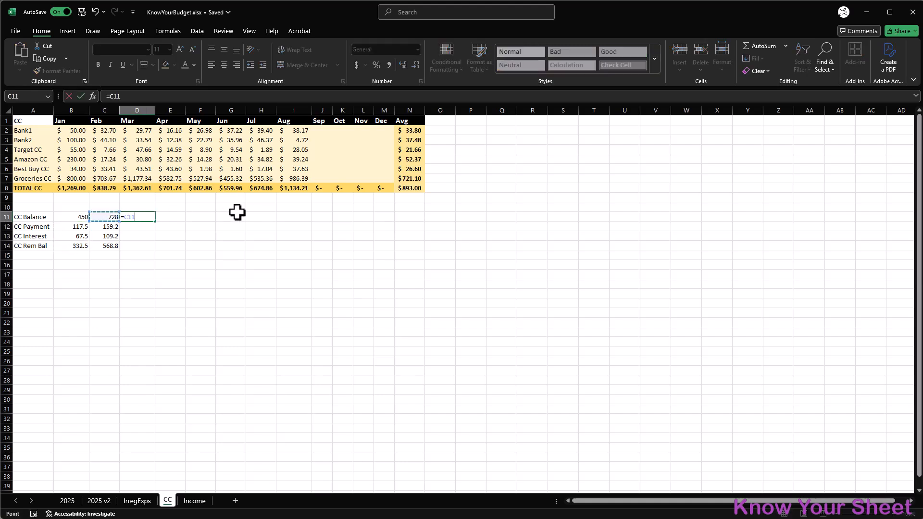
key(Return)
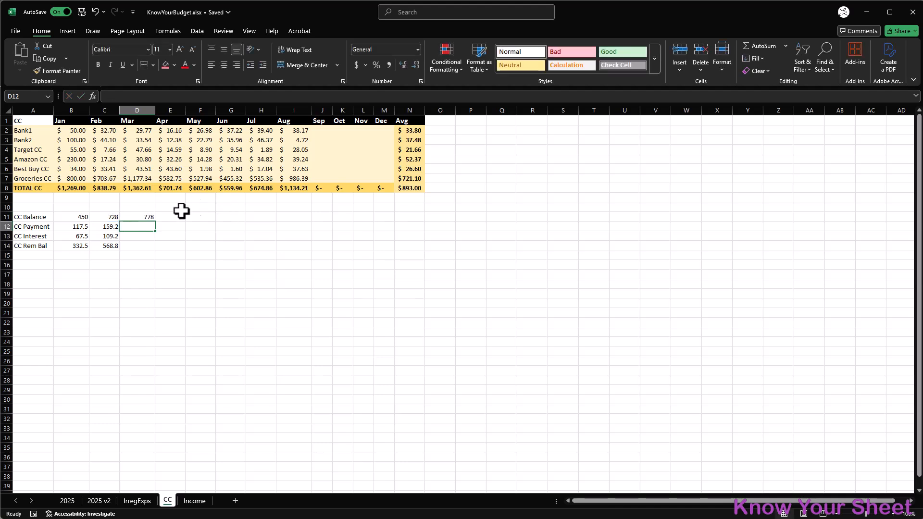
Copy the February payment, interest and remaining balance formulas from C12:C14 into March's D12:D14.
drag(112, 226, 113, 245)
key(ctrl+c)
click(139, 228)
key(ctrl+v)
key(Escape)
click(110, 265)
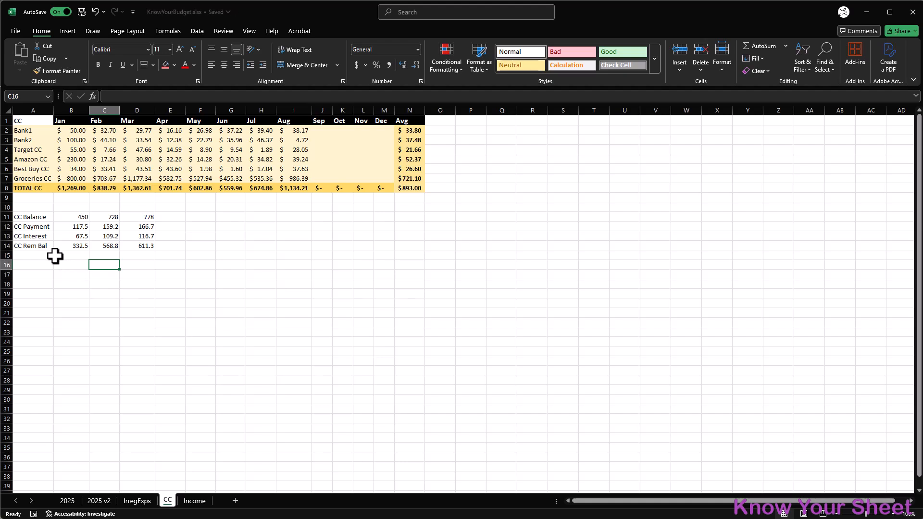
Extend the March formulas in D11:D14 across April, May and June, through column G.
drag(20, 214, 149, 247)
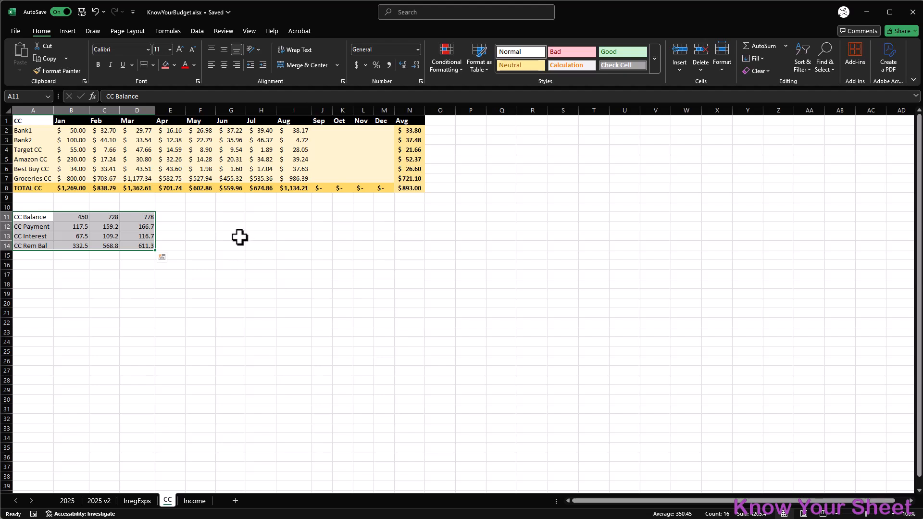
drag(149, 217, 252, 258)
key(ctrl+c)
click(144, 217)
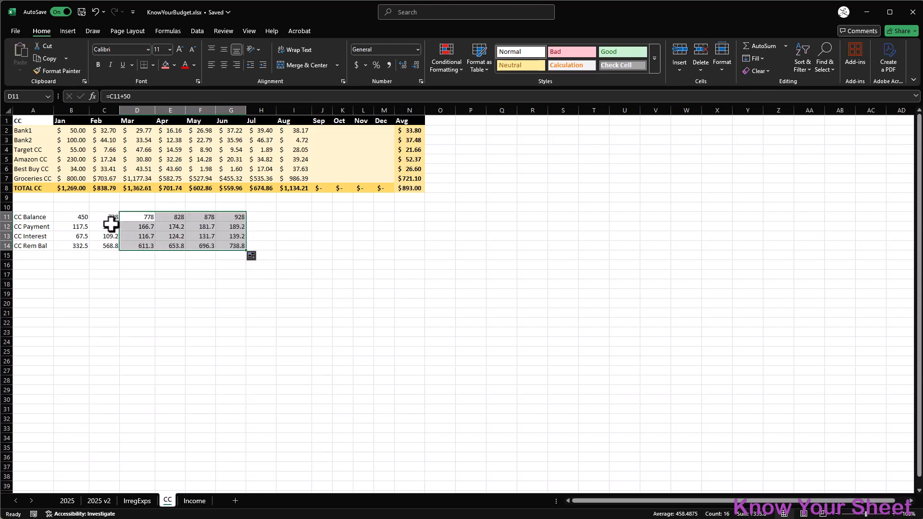
Enter the label Added Balance in A10 and widen column A to fit it.
click(22, 207)
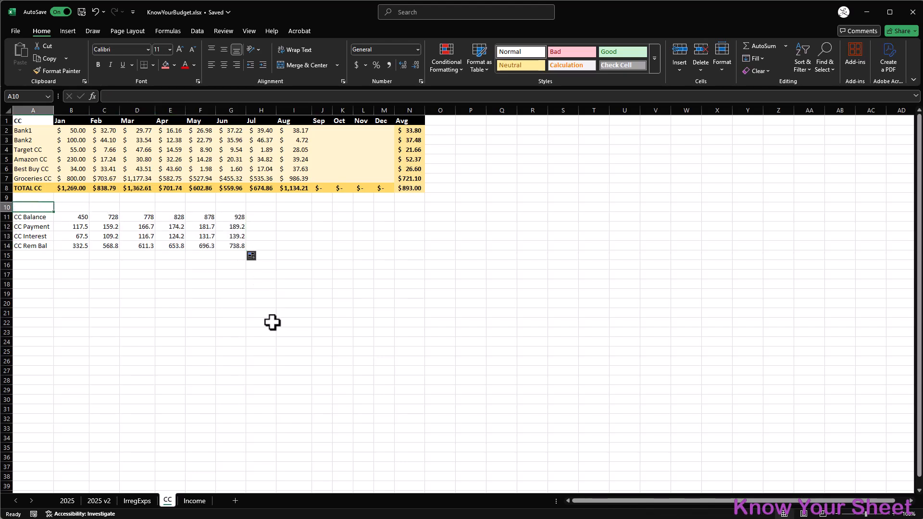
text(Added Balance)
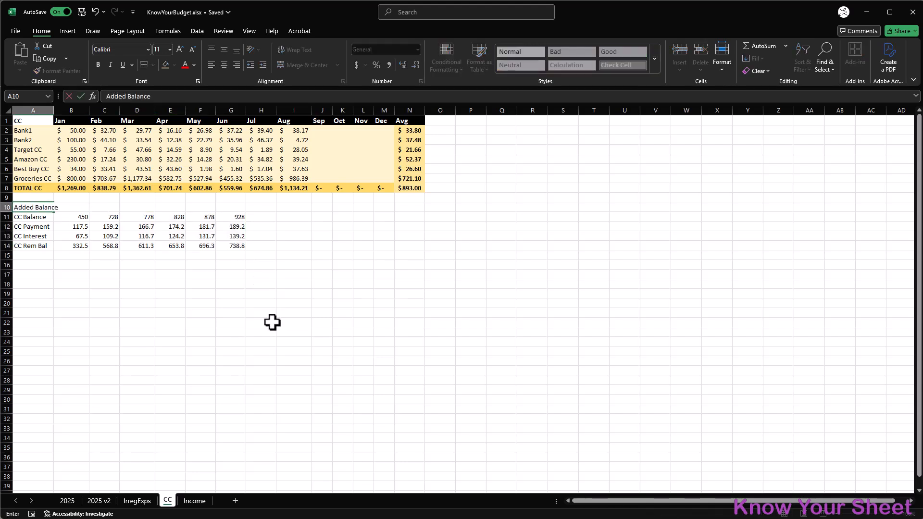
key(Tab)
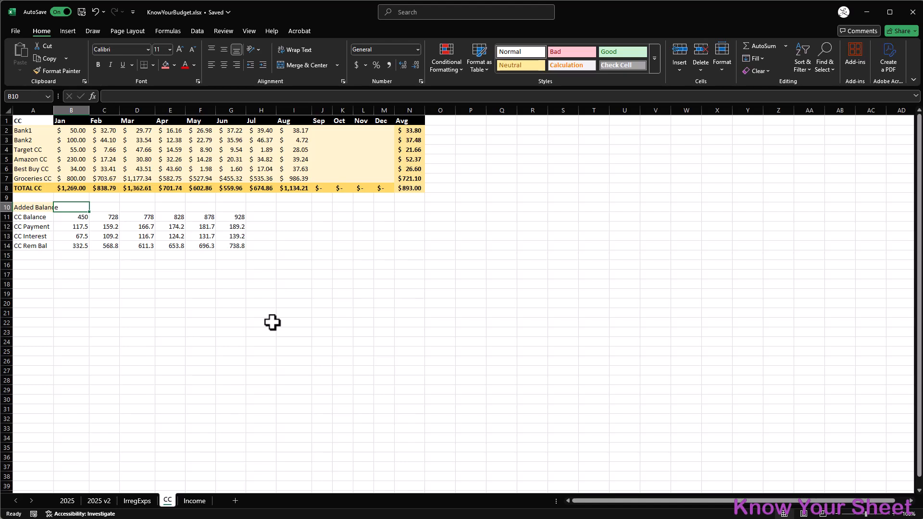
double_click(53, 110)
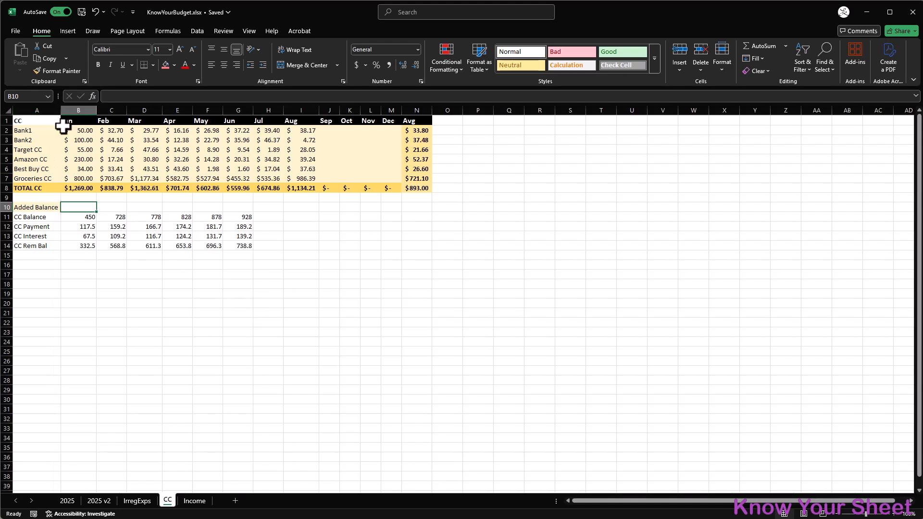
Enter 278 as the February Added Balance in C10.
click(121, 216)
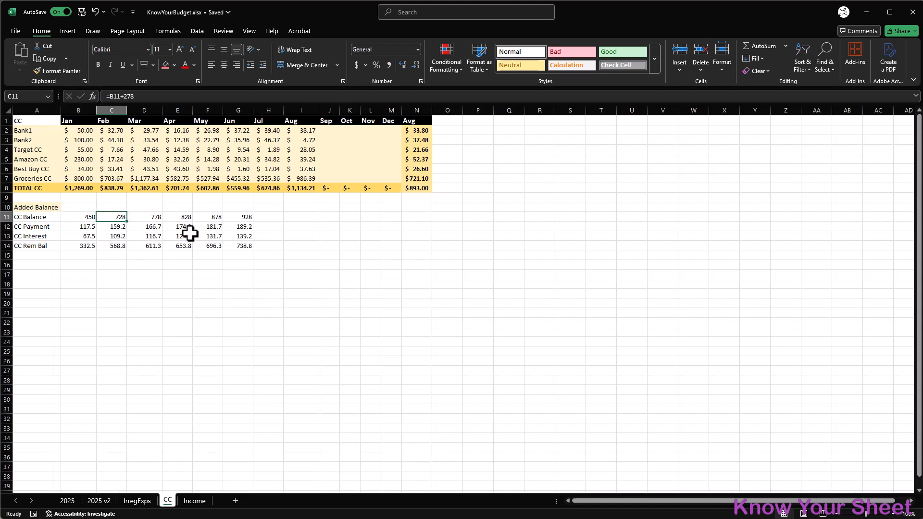
click(110, 208)
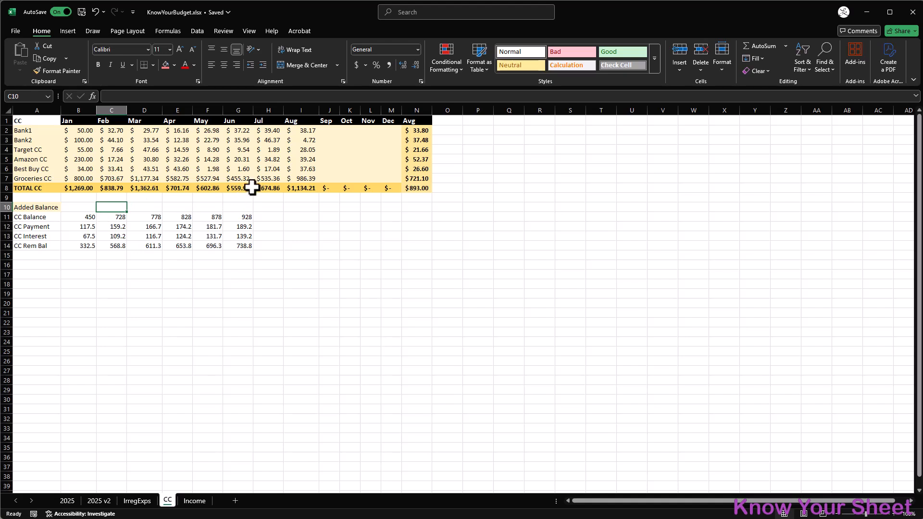
click(117, 217)
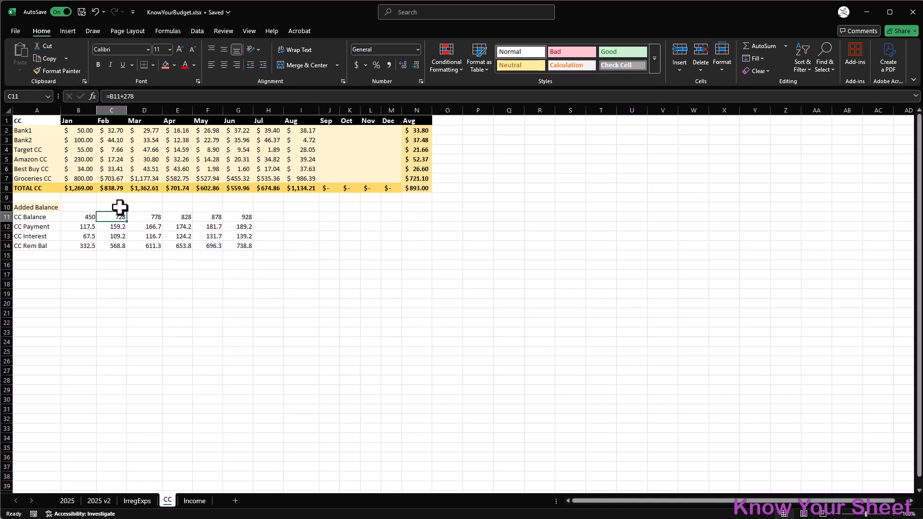
click(120, 208)
text(278)
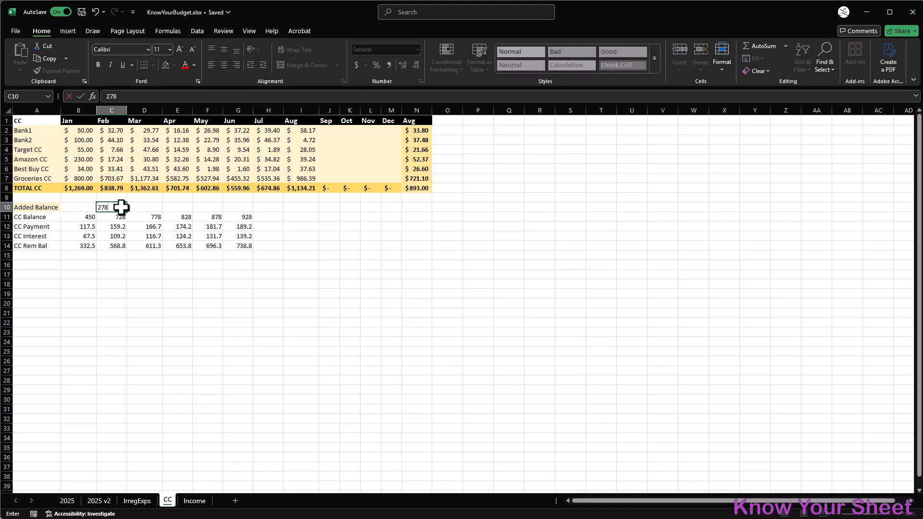
key(Return)
Enter 50 as the Added Balance for each month from March to June in D10:G10.
click(159, 219)
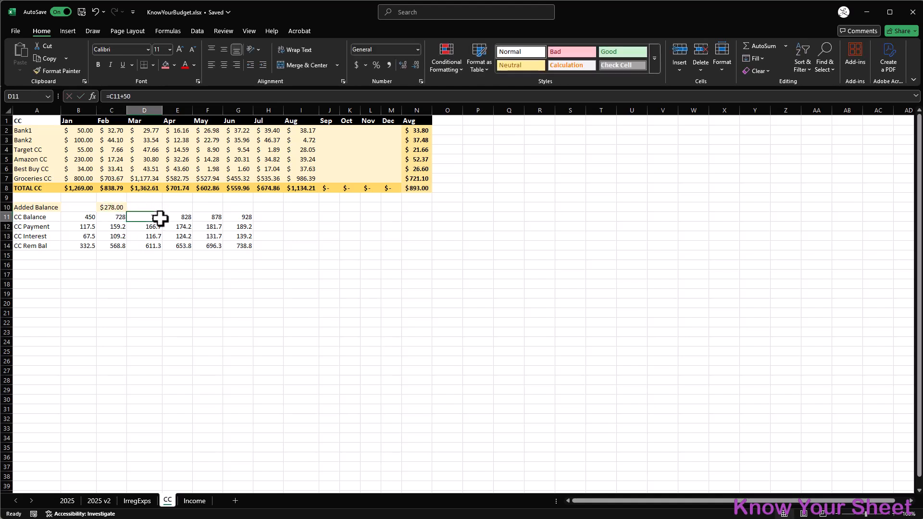
click(158, 206)
text(50)
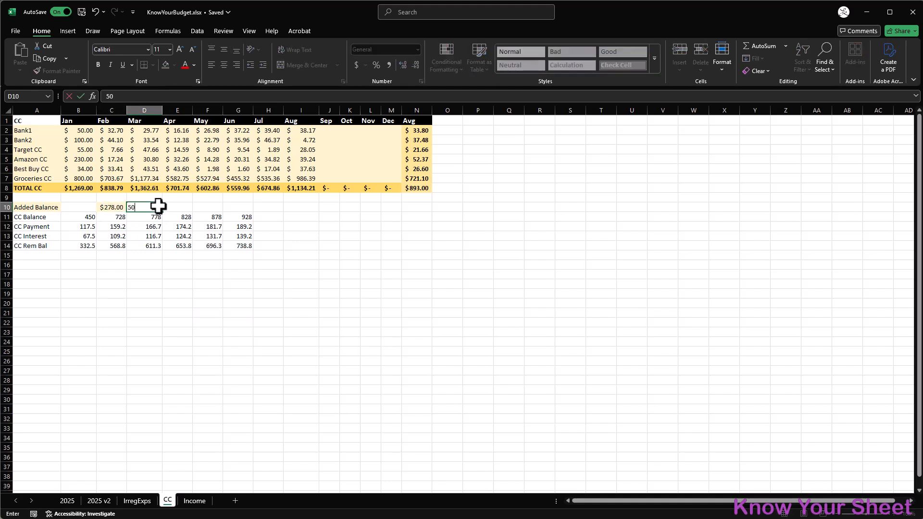
key(Tab)
text(50)
key(Tab)
text(50)
key(Tab)
text(50)
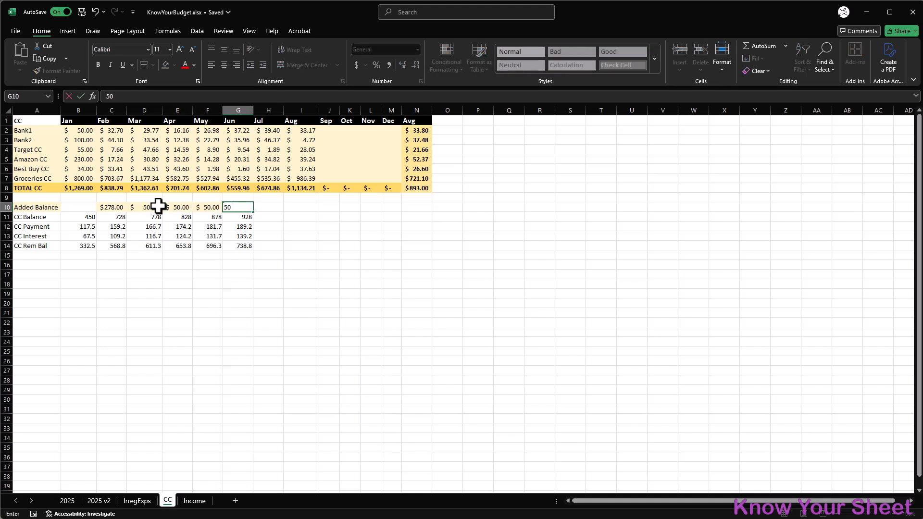
key(Tab)
Replace the fixed amount in the February CC Balance formula in C11 with a reference to C10.
click(116, 217)
click(120, 96)
key(Delete)
key(Delete)
key(Delete)
key(Delete)
text(=)
click(112, 207)
key(Return)
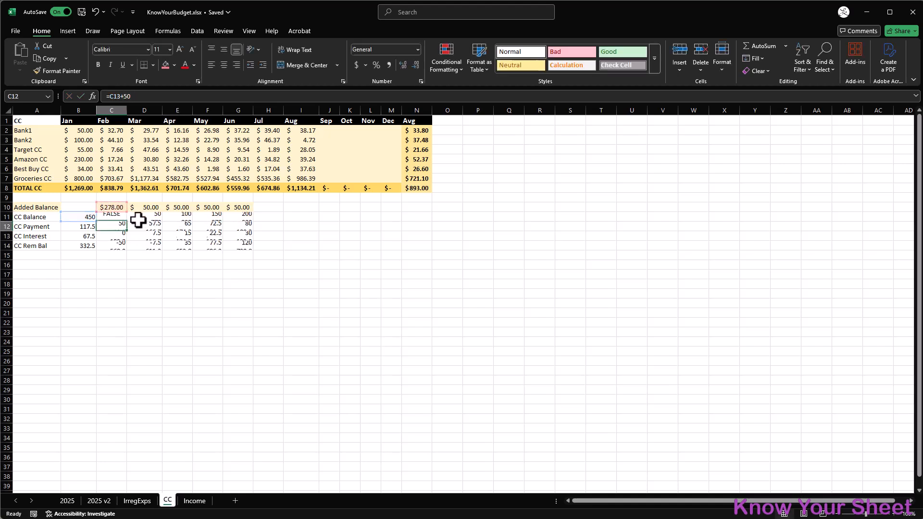
Correct the February CC Balance formula in C11 to =B11+C10 and fill it across to June in G11.
click(120, 216)
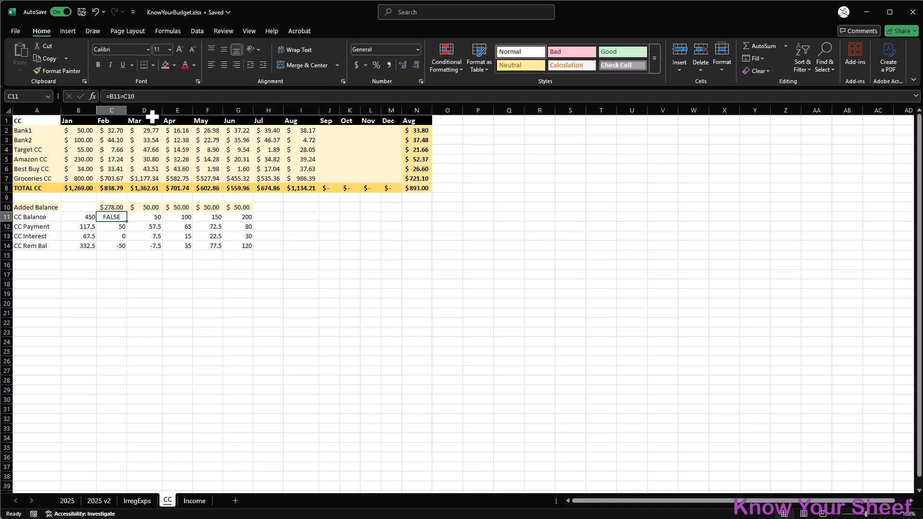
click(122, 96)
key(BackSpace)
text(+)
key(ctrl+Return)
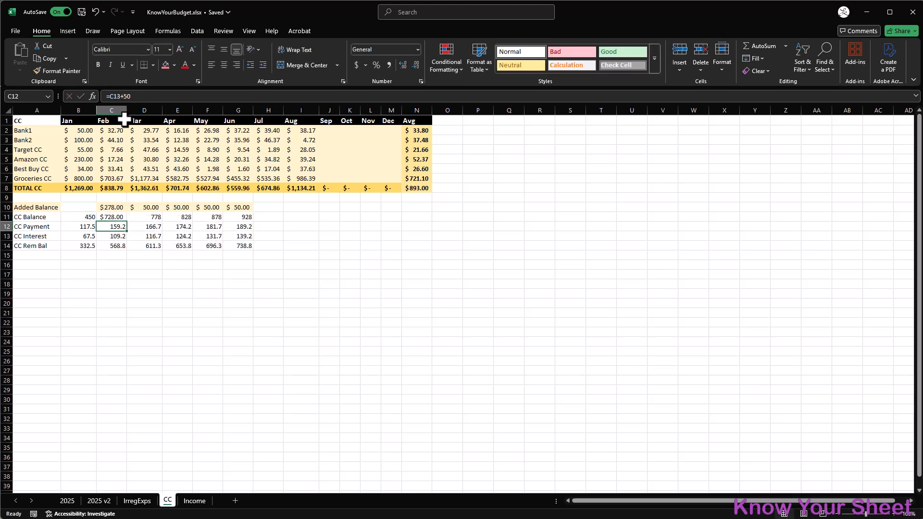
drag(129, 221, 250, 221)
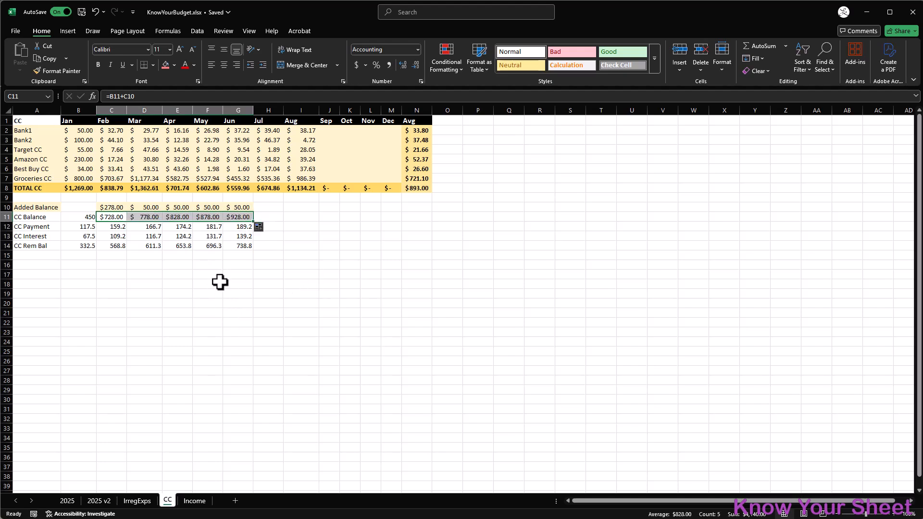
Shade the Added Balance row A10:G10 and the CC Rem Bal row A14:G14 light red.
drag(37, 208, 245, 208)
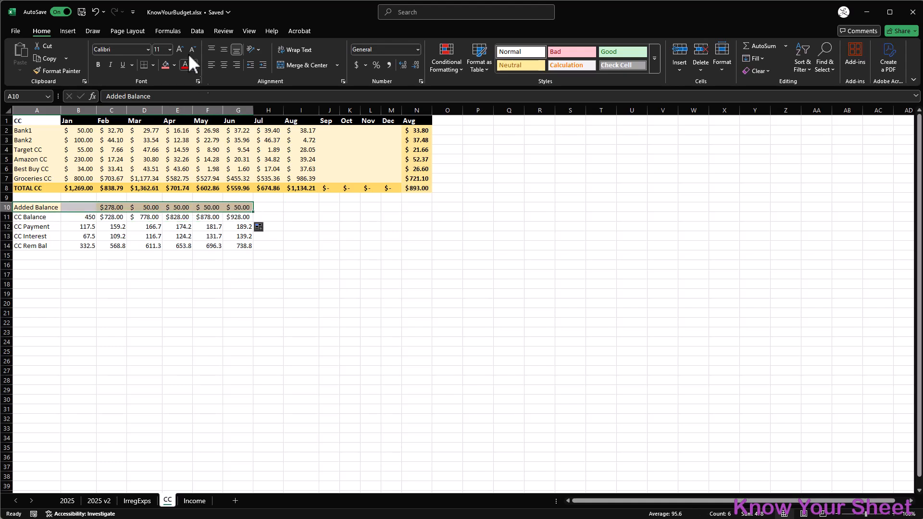
click(175, 65)
click(181, 244)
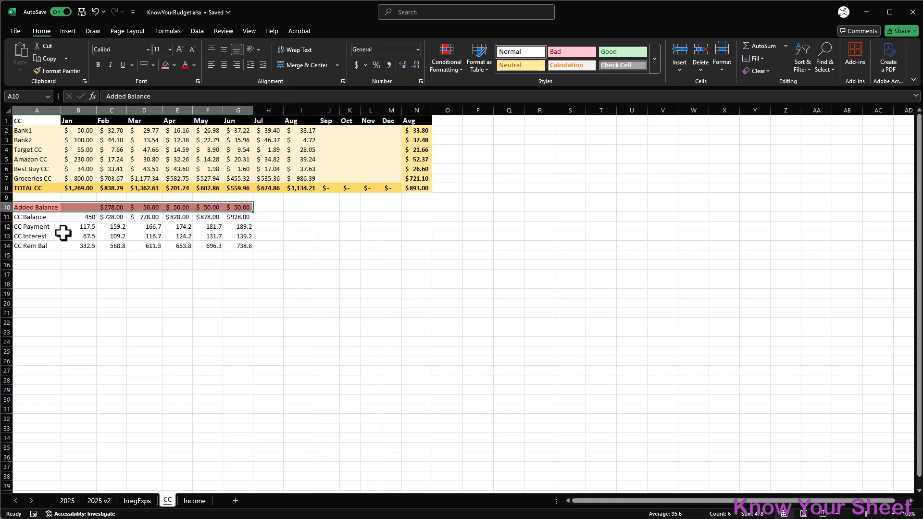
drag(33, 238, 239, 246)
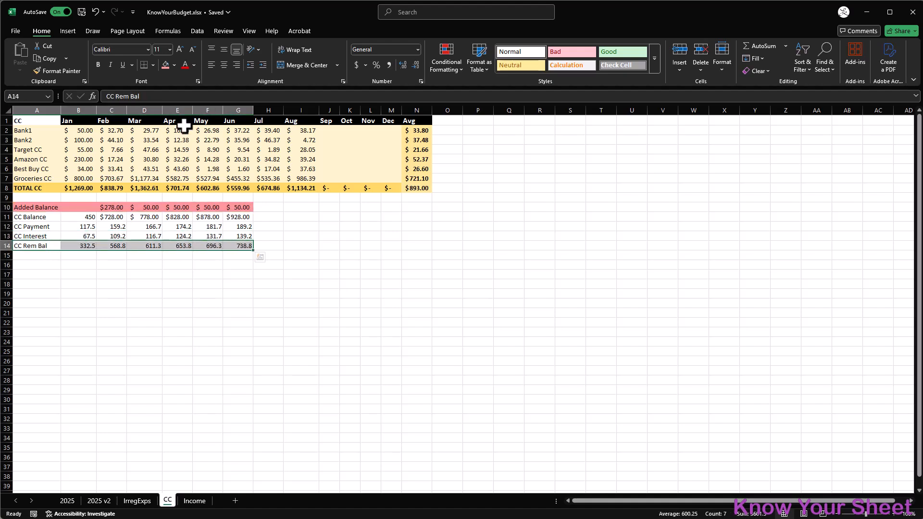
click(165, 65)
click(36, 208)
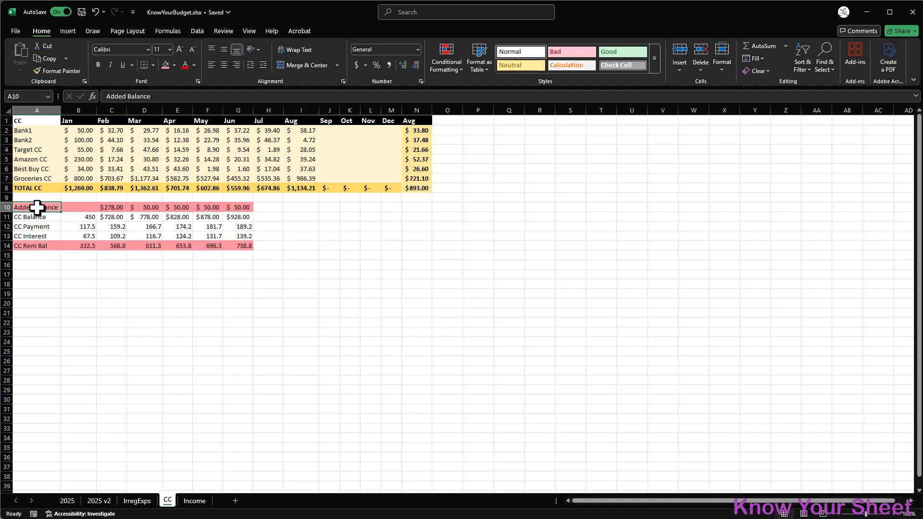
click(51, 258)
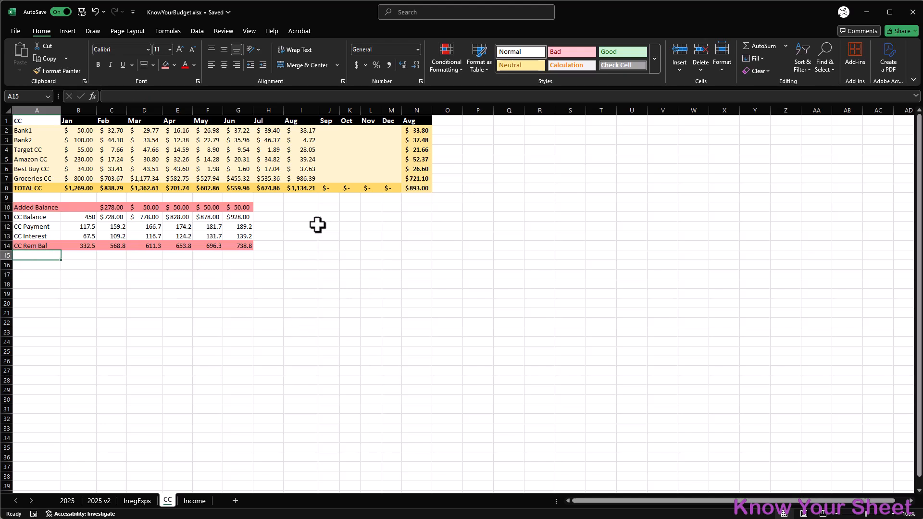
Enter the label Average in I10 and copy it to I9 above.
click(311, 208)
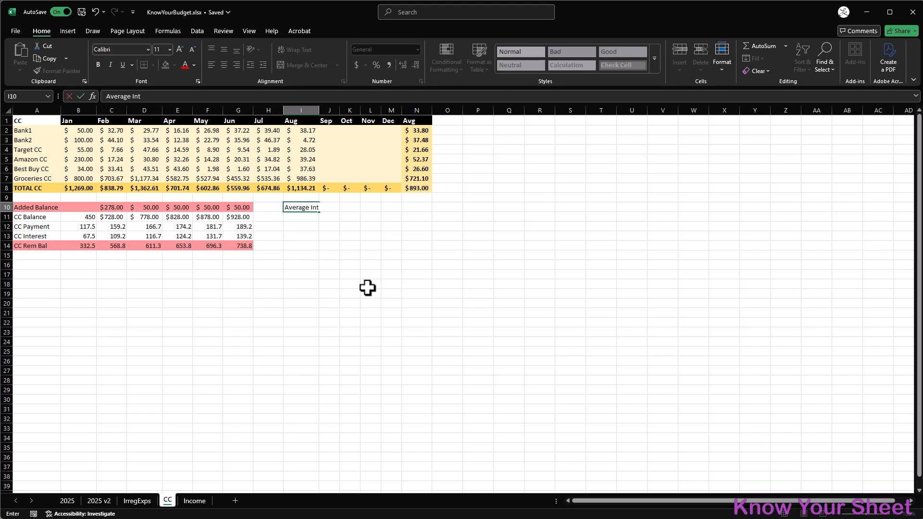
key(Return)
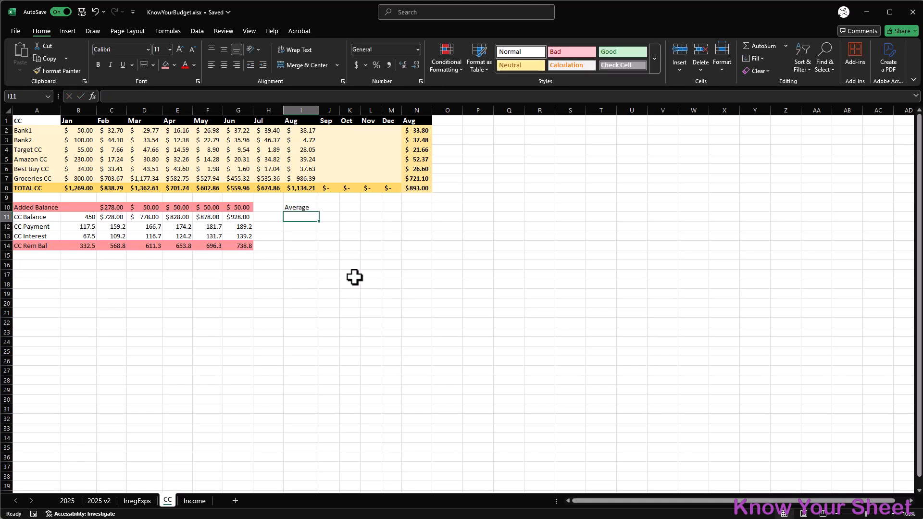
click(295, 207)
key(ctrl+c)
click(302, 197)
key(ctrl+v)
Move the card projection block A9:I14 down three rows so it starts at A12.
drag(22, 198, 302, 248)
key(ctrl+c)
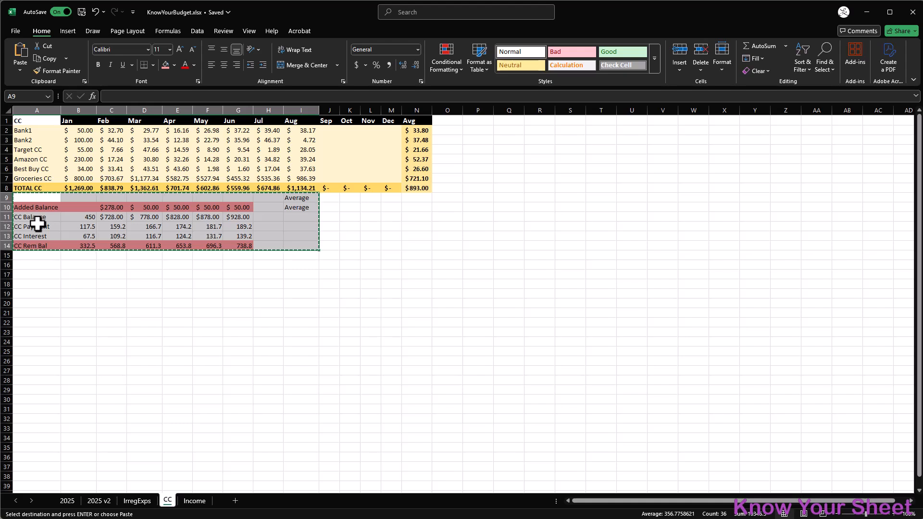
click(37, 226)
key(ctrl+v)
Replace the duplicate Average label in I13 with =AVERAGE(C13:G13) and fill the formula down to I17.
click(302, 237)
key(Delete)
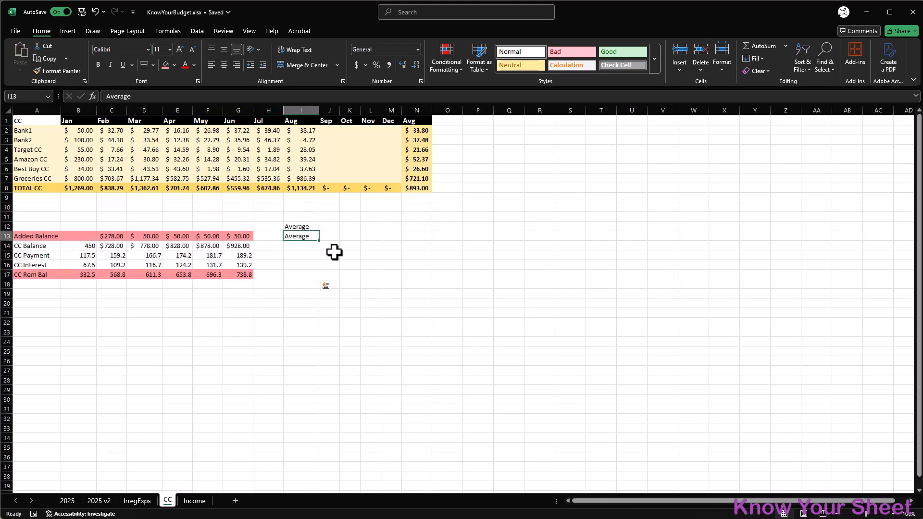
text(=AVERAGE()
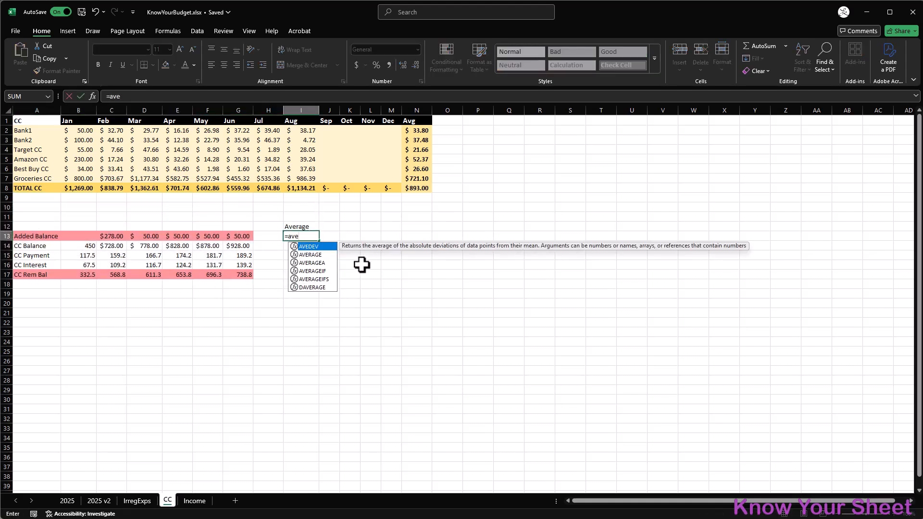
click(111, 236)
drag(111, 236, 240, 236)
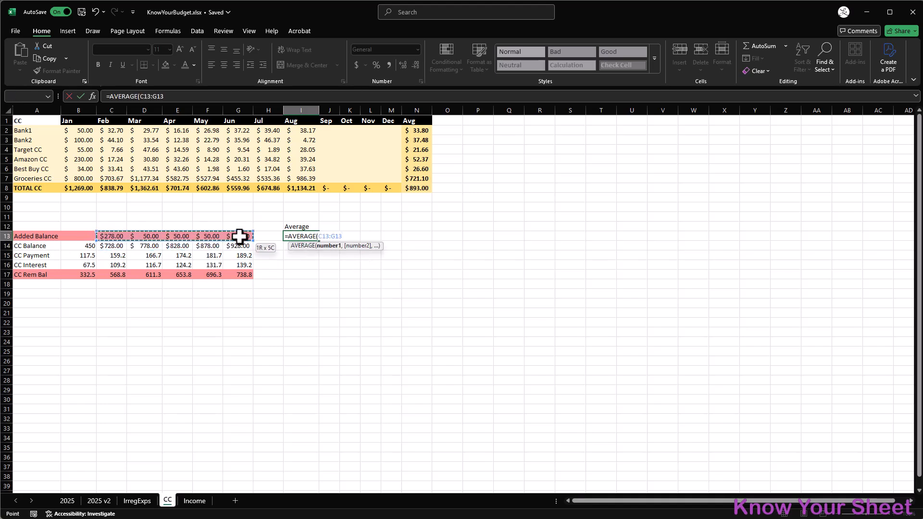
key(Return)
click(315, 237)
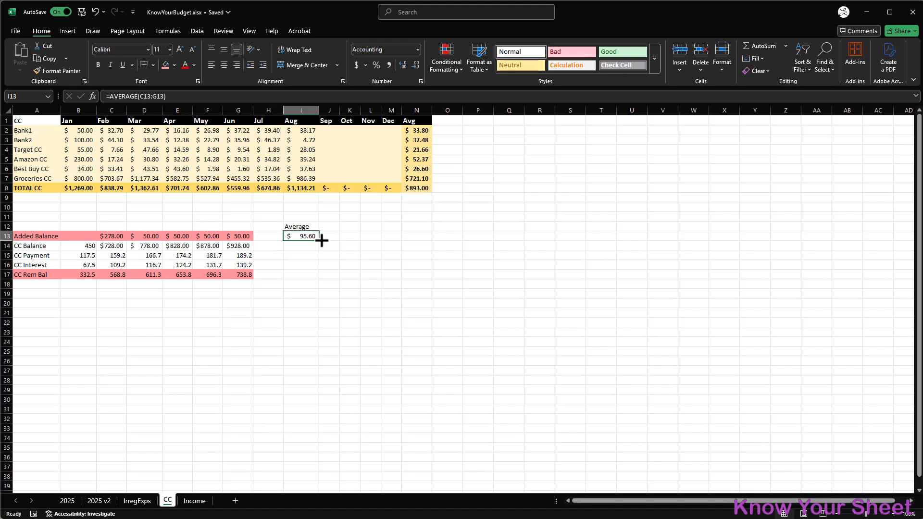
drag(319, 240, 323, 284)
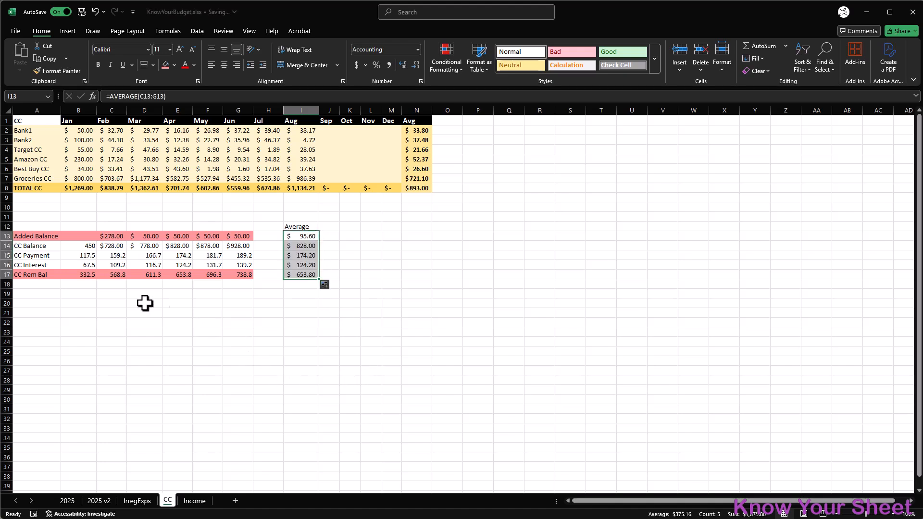
Copy the card projection block A12:I17, including its averages, to A20.
click(296, 265)
drag(27, 225, 303, 275)
key(ctrl+c)
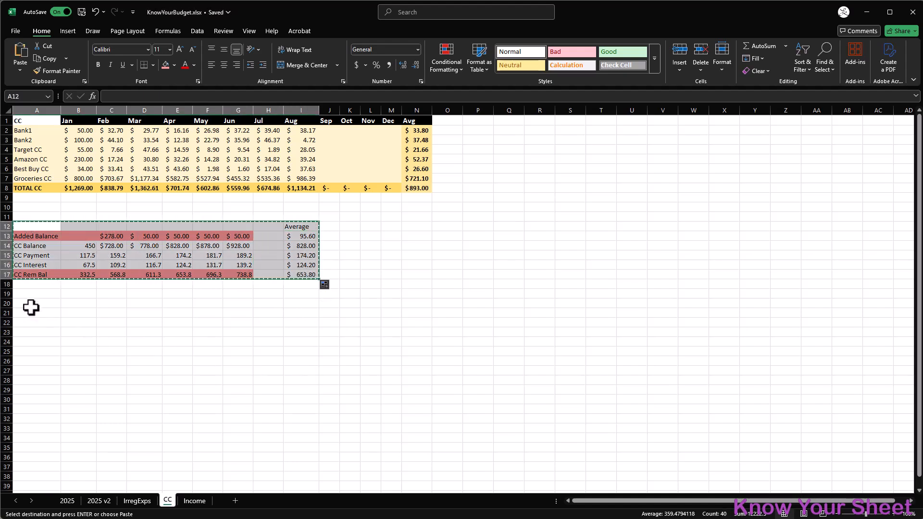
click(37, 303)
key(ctrl+v)
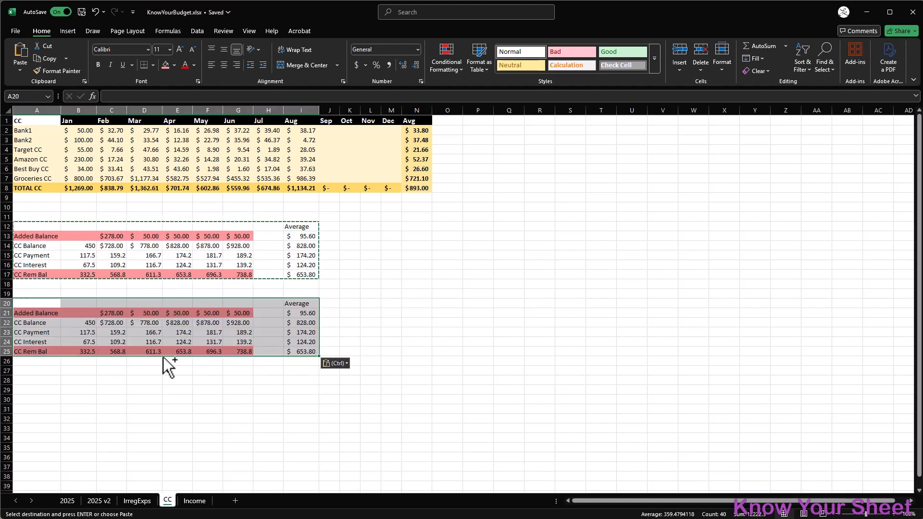
Label the upper projection block CC1 in A12 and the copied block CC2 in A20.
click(39, 303)
click(37, 228)
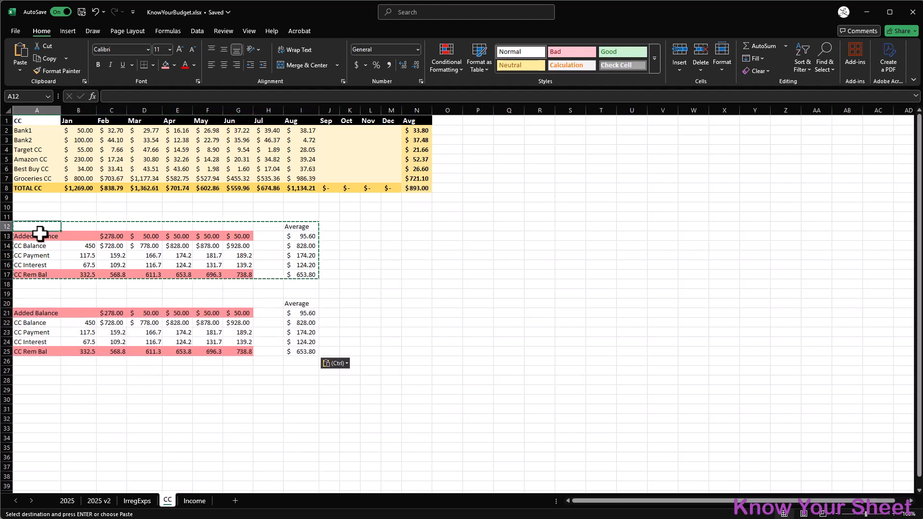
text(Bank1)
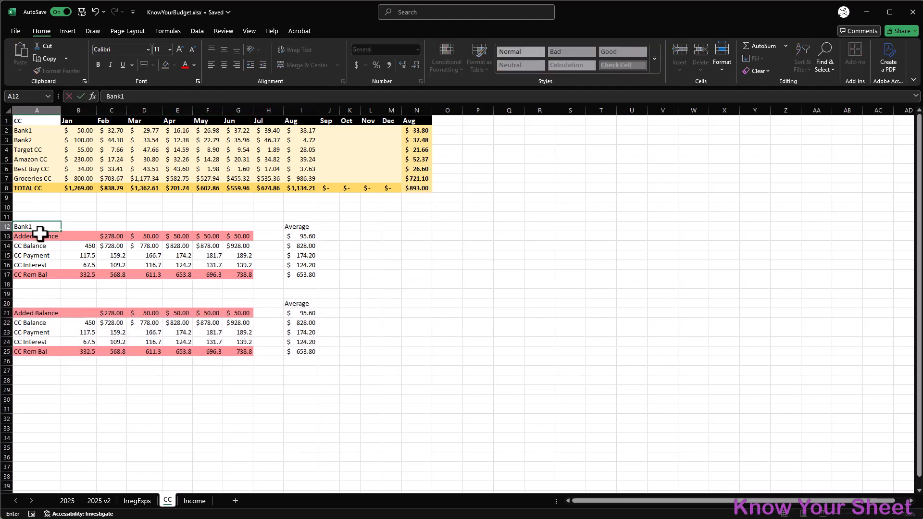
click(25, 303)
text(B)
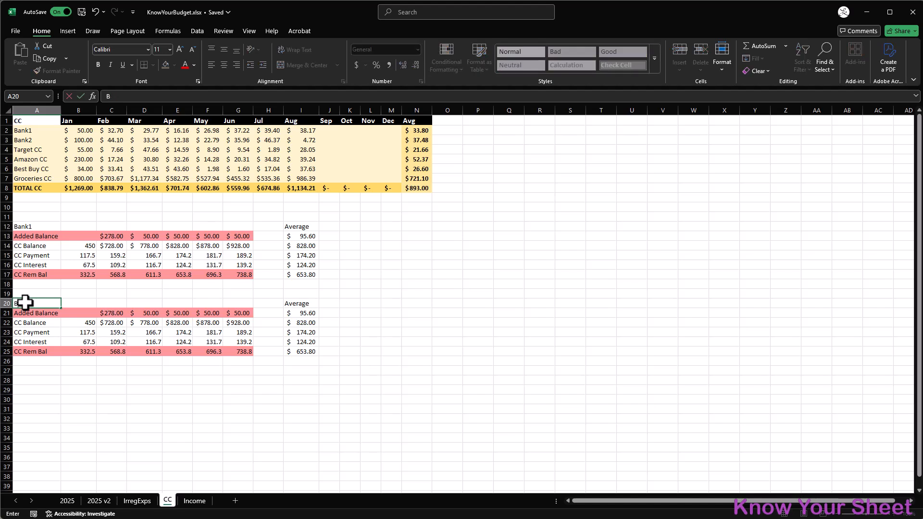
text(ank2)
click(48, 227)
text(CC1)
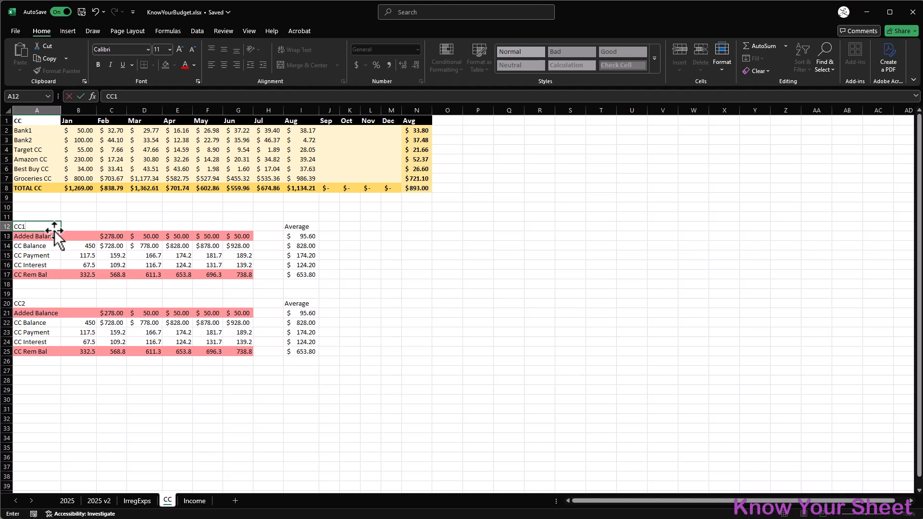
key(Return)
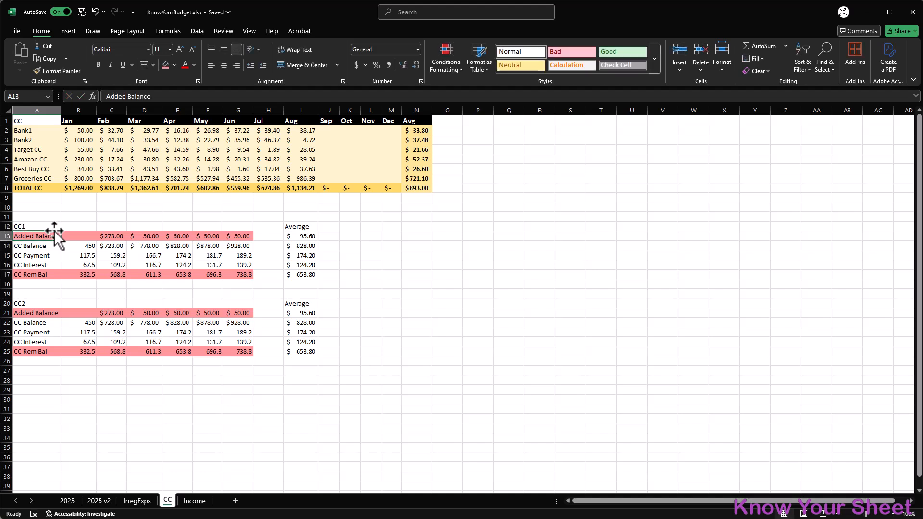
Set the January CC Balance of the CC2 block in B22 to 200.
click(75, 313)
click(78, 322)
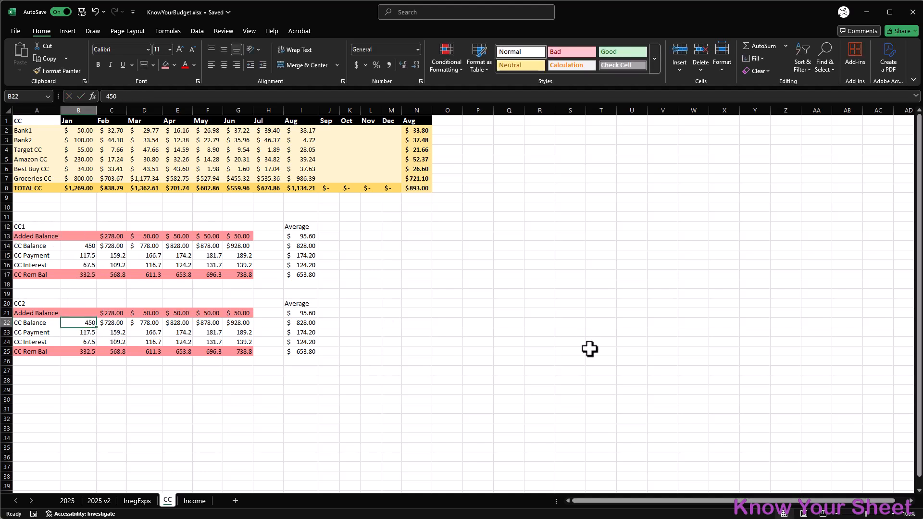
text(200)
key(Return)
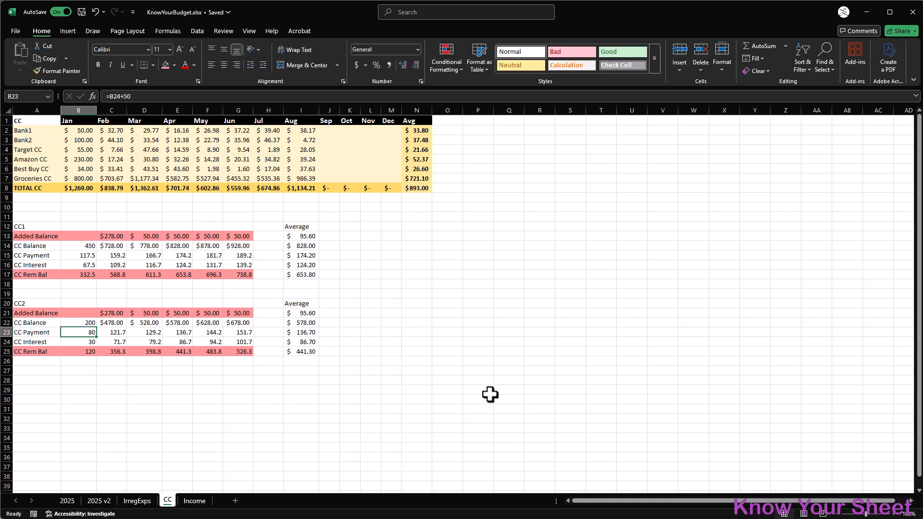
Enter 0.15 as the CC1 interest rate in B12.
click(80, 342)
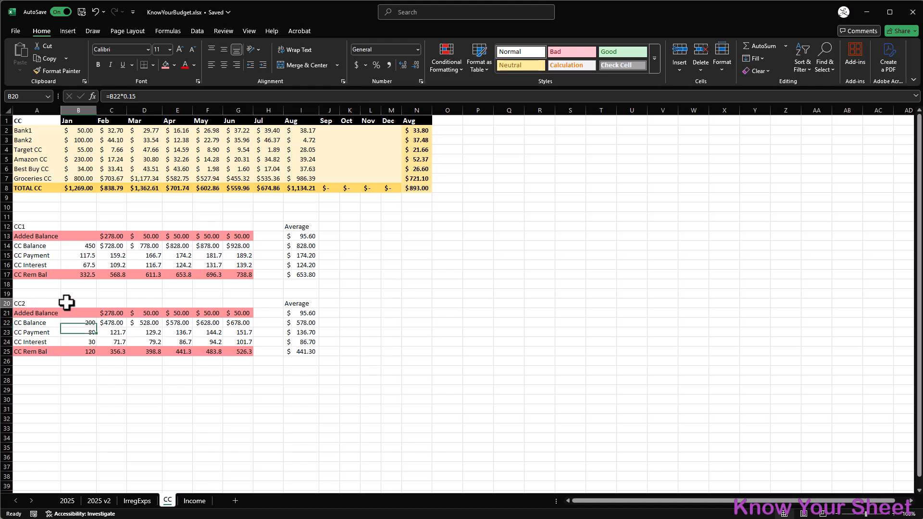
click(63, 225)
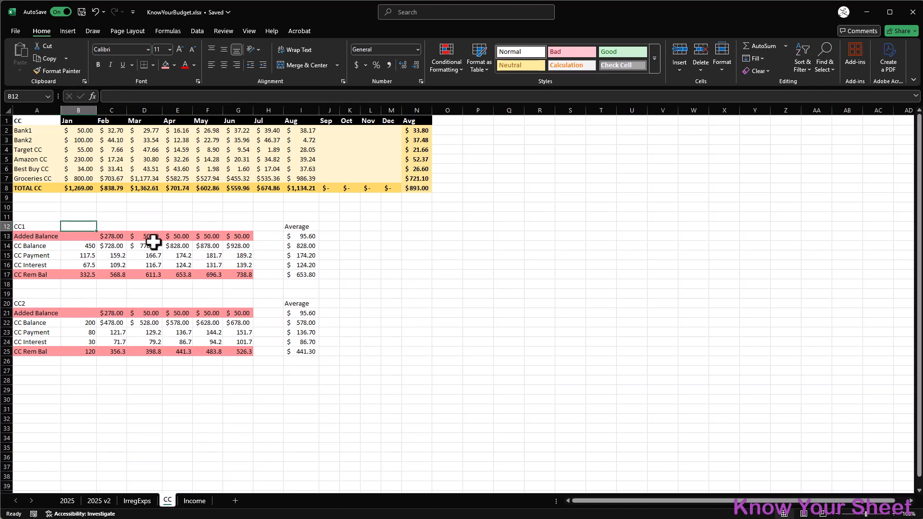
text(.)
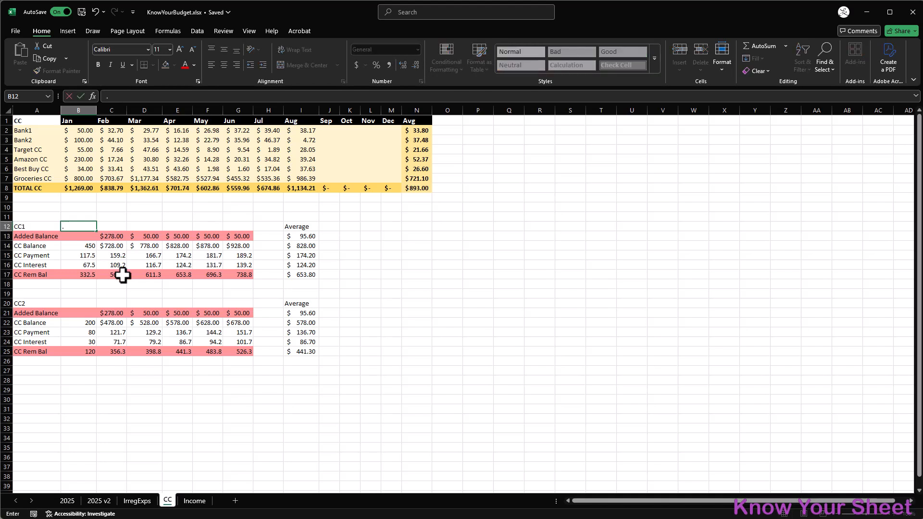
key(Return)
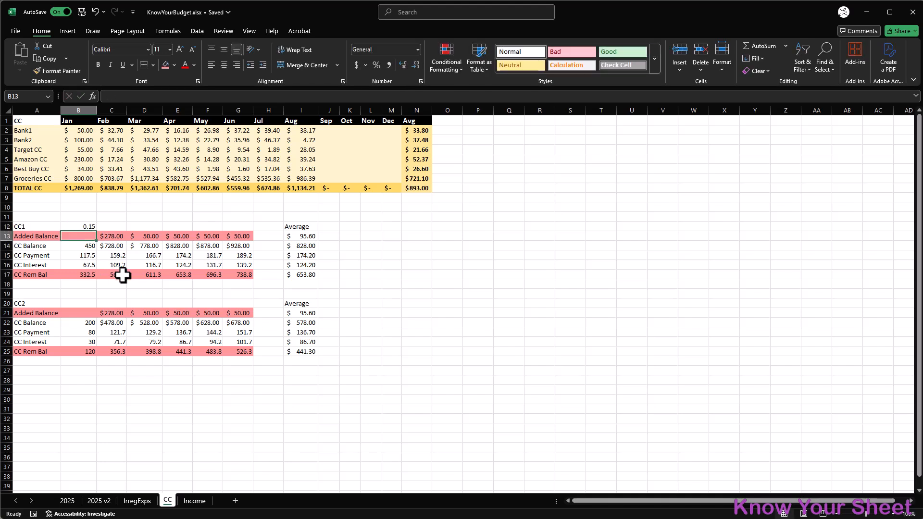
Change the CC1 interest formula in B16 to =B14*$B$12 and fill it across to June in G16.
click(84, 266)
double_click(85, 266)
key(BackSpace)
key(BackSpace)
key(BackSpace)
key(BackSpace)
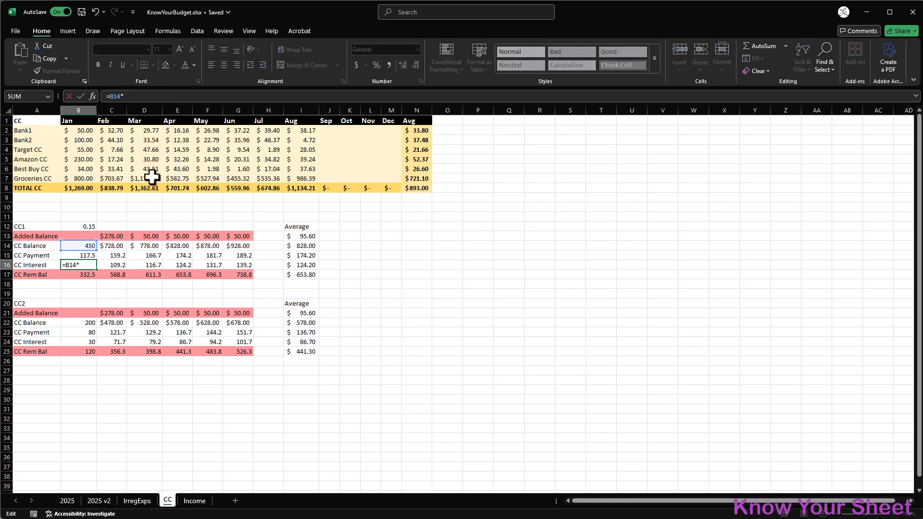
click(76, 226)
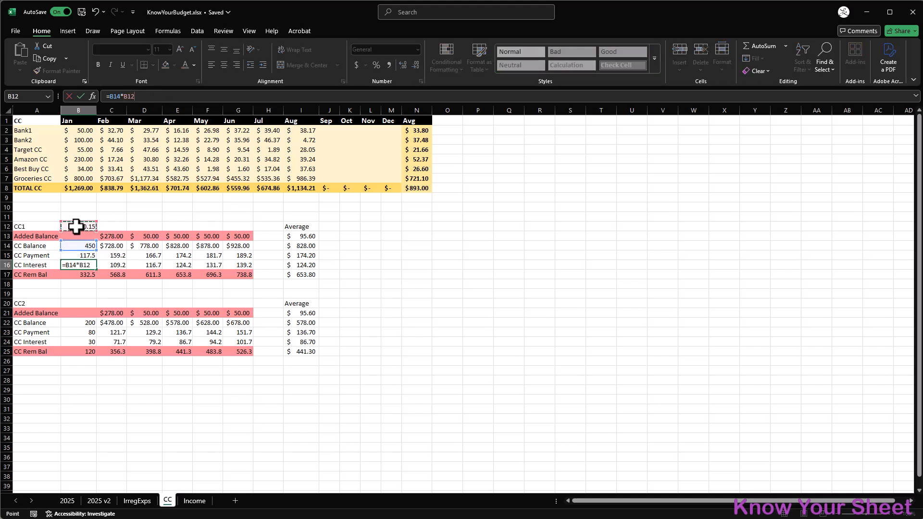
key(Return)
click(86, 264)
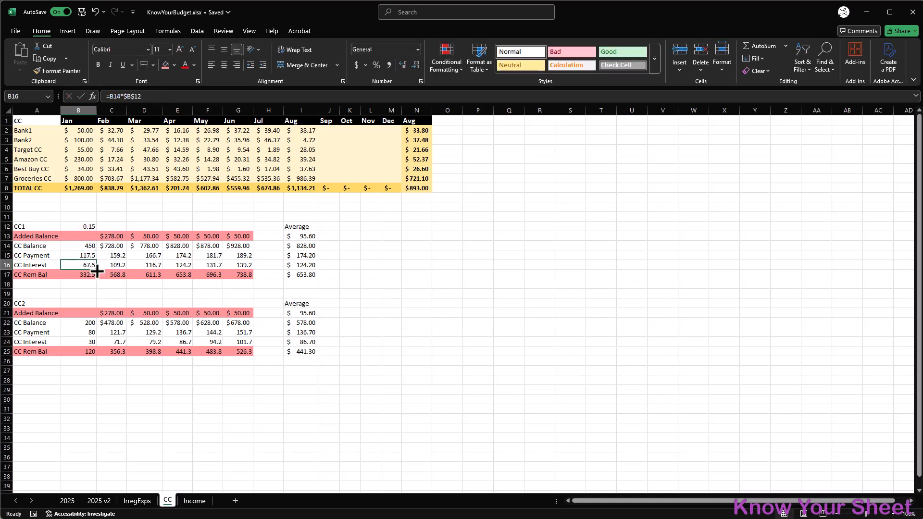
drag(98, 270, 260, 266)
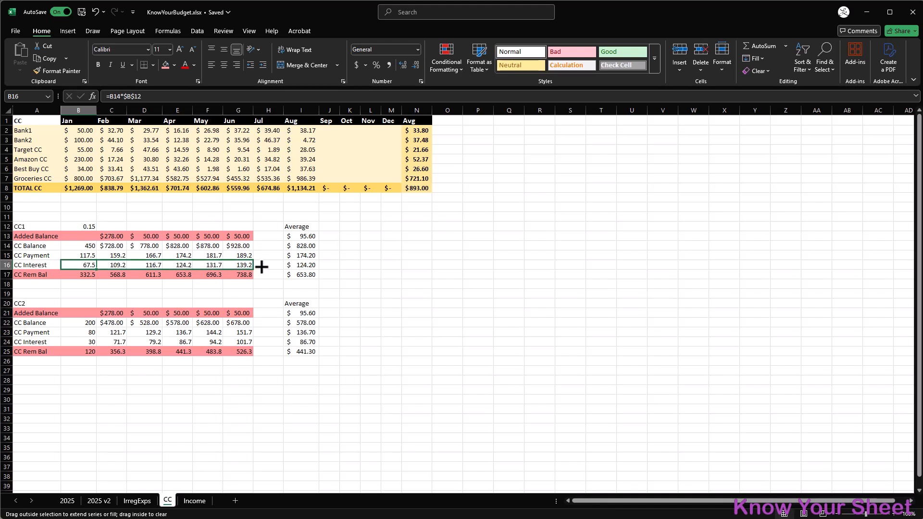
Copy the CC1 interest formulas B16:G16 into the CC2 interest row starting at B24.
key(ctrl+c)
click(82, 341)
key(ctrl+v)
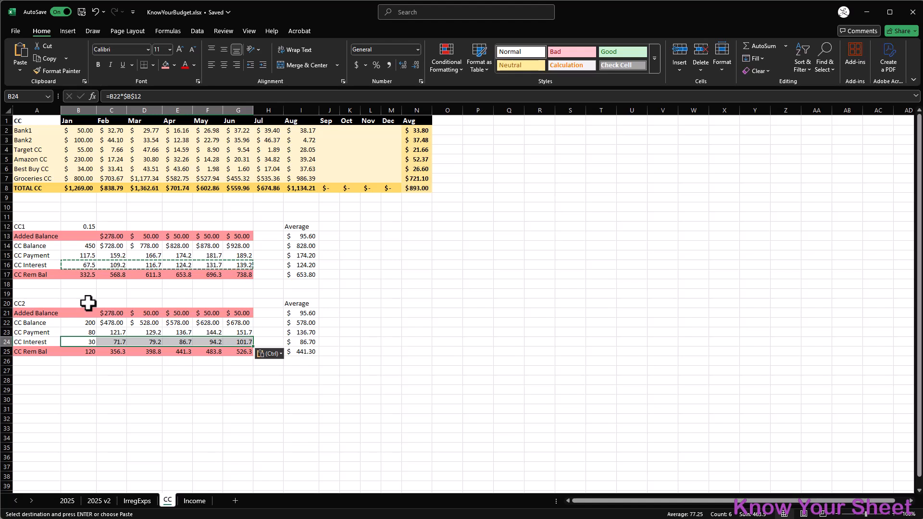
Enter 0.2 as the CC2 interest rate in B20.
click(88, 303)
text(0.2)
key(Return)
Point the CC2 interest formula in B24 to its own rate as =B22*$B$20 and fill it across to G24.
click(79, 342)
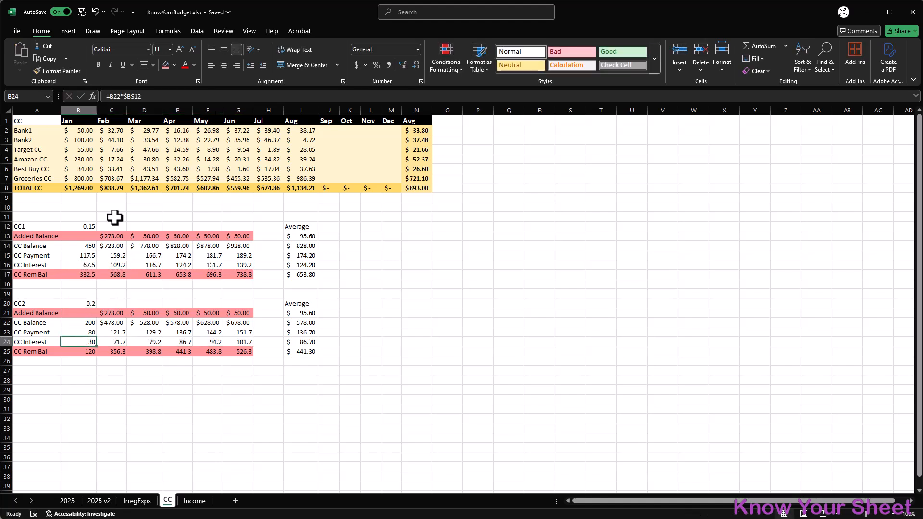
click(125, 99)
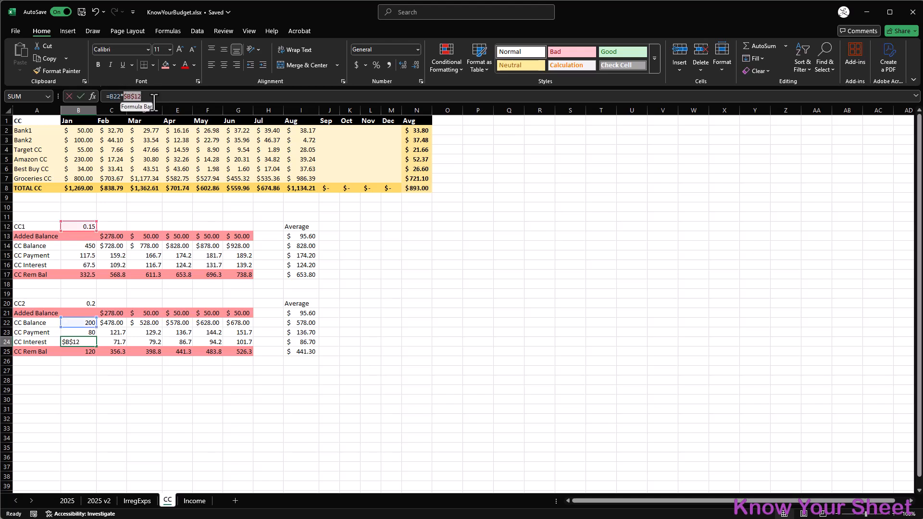
click(94, 304)
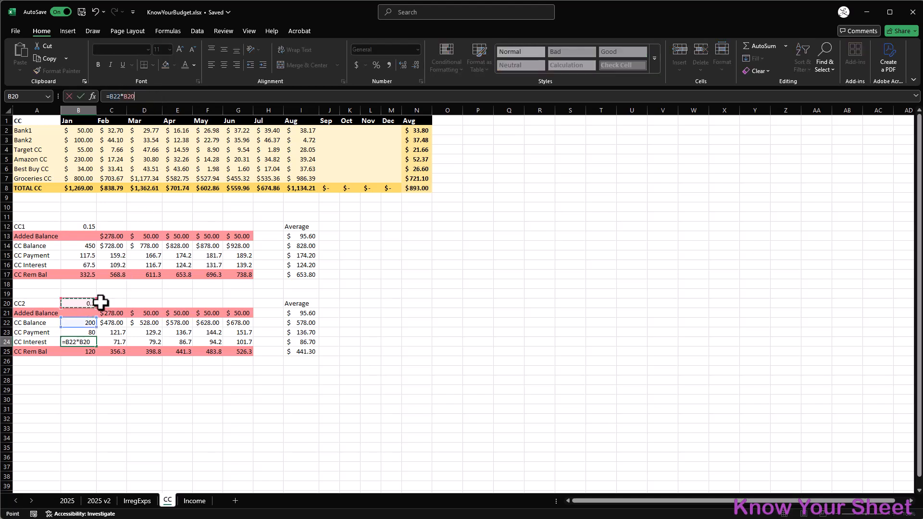
key(Return)
click(82, 342)
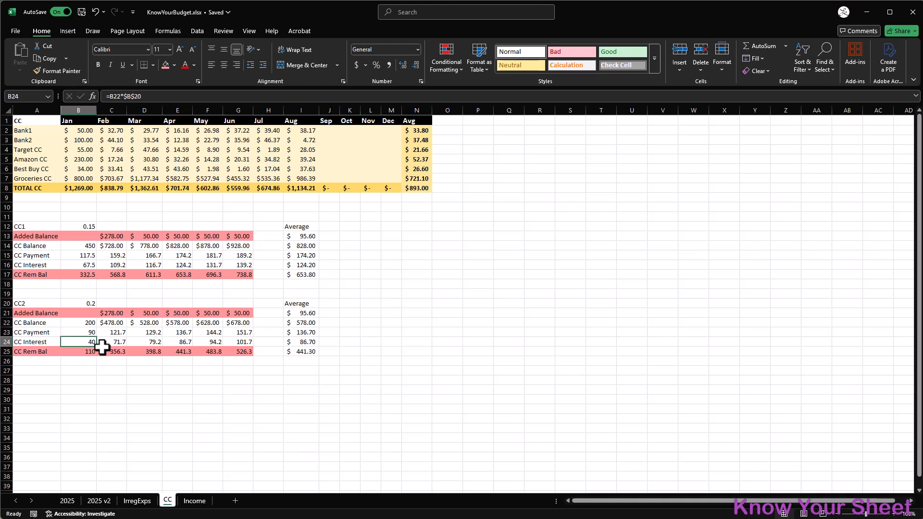
drag(103, 347, 258, 350)
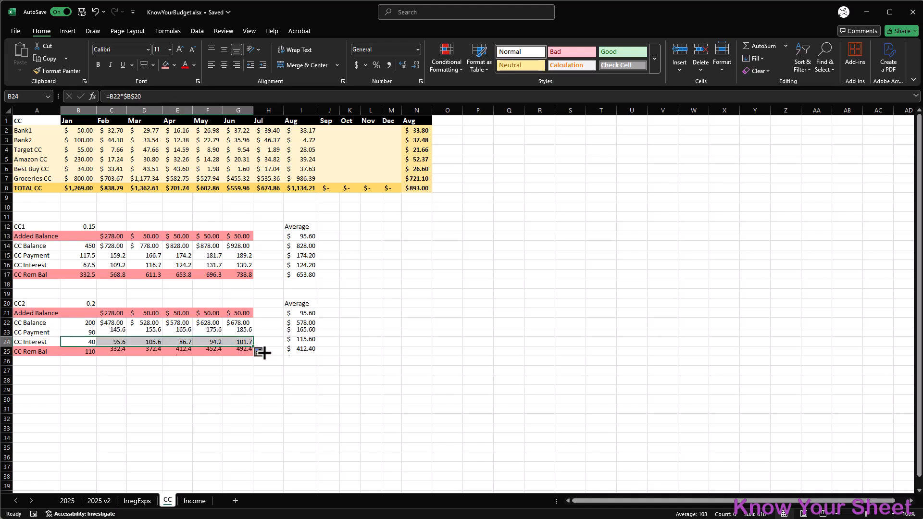
Set the CC2 Added Balance to 25 for February, 25 for April and 30 for May in row 21.
click(114, 311)
text(25)
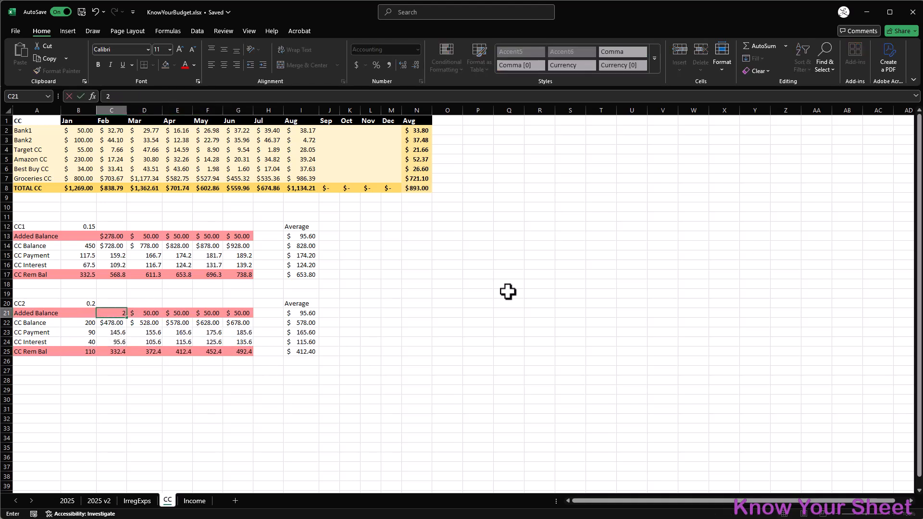
key(Tab)
key(Tab)
text(25)
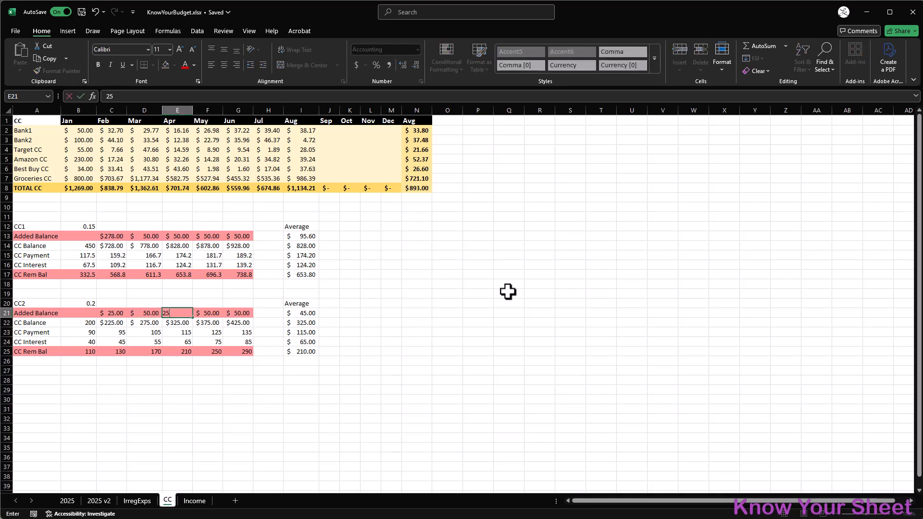
key(Tab)
text(30)
key(Tab)
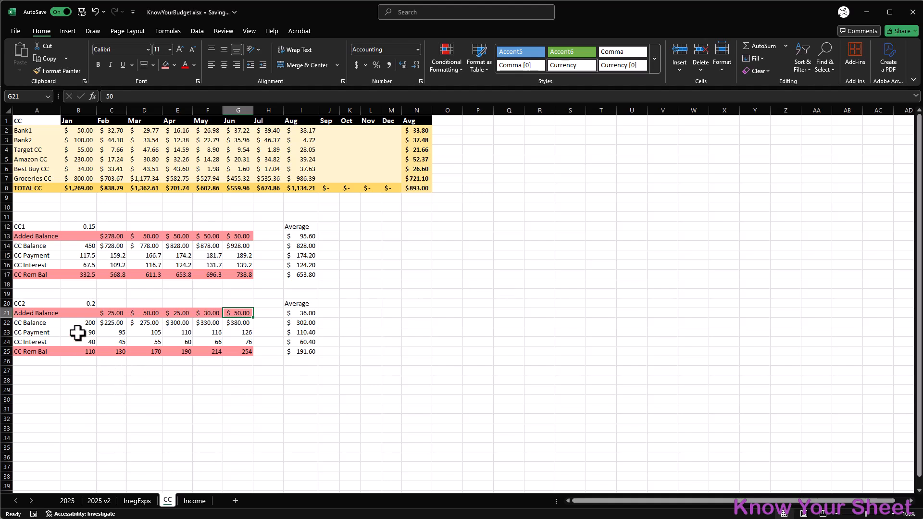
Format the CC2 interest rate in B20 to show two decimal places.
click(88, 304)
click(405, 63)
click(48, 362)
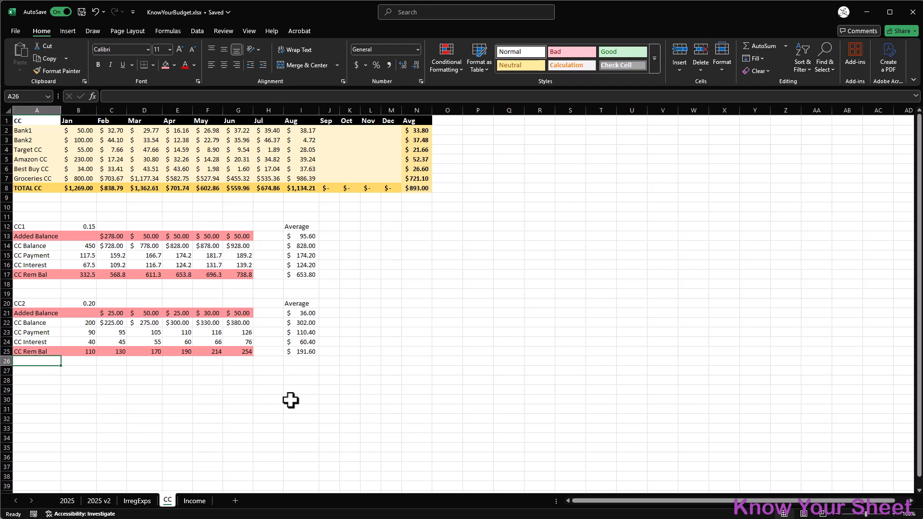
Enter the heading Total in H12, beside the CC1 Average heading.
click(276, 228)
text(Total)
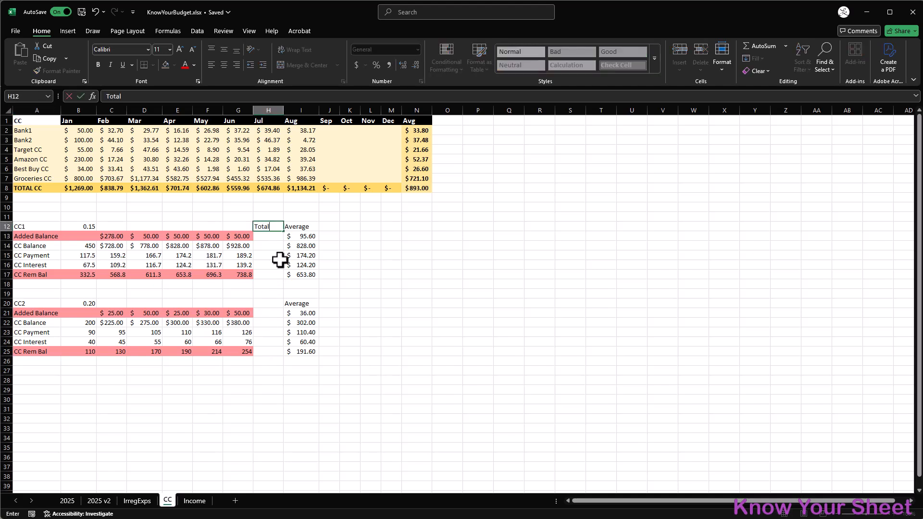
key(Return)
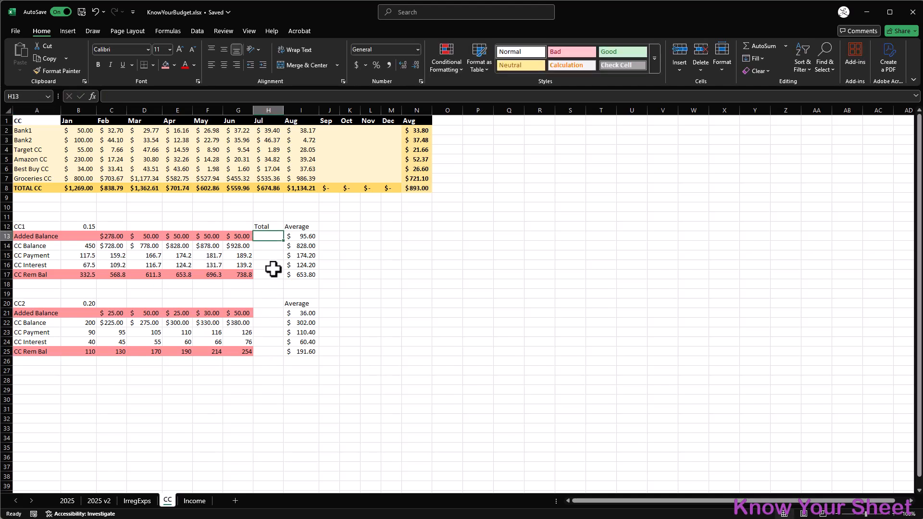
Total the CC1 interest in H16 by summing B16 through G16.
key(Down)
key(Down)
key(Down)
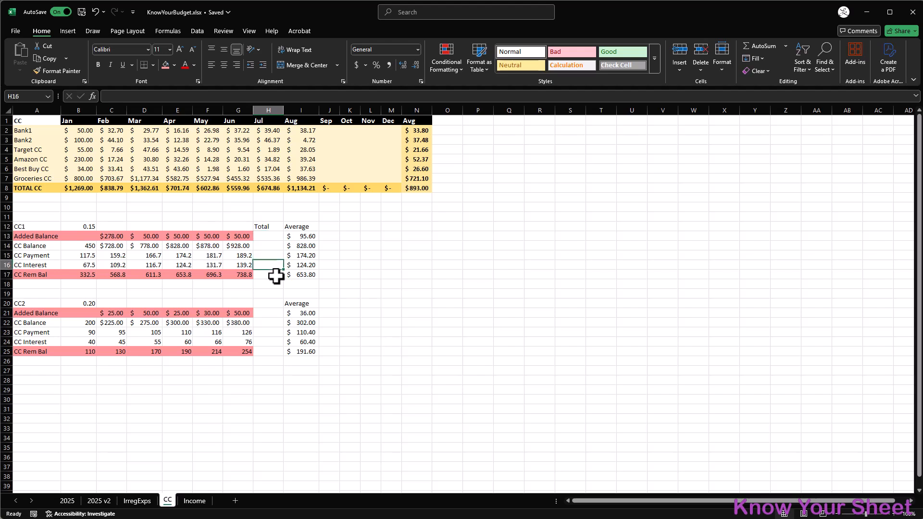
text(=sum()
key(Left)
key(ctrl+shift+Left)
key(Return)
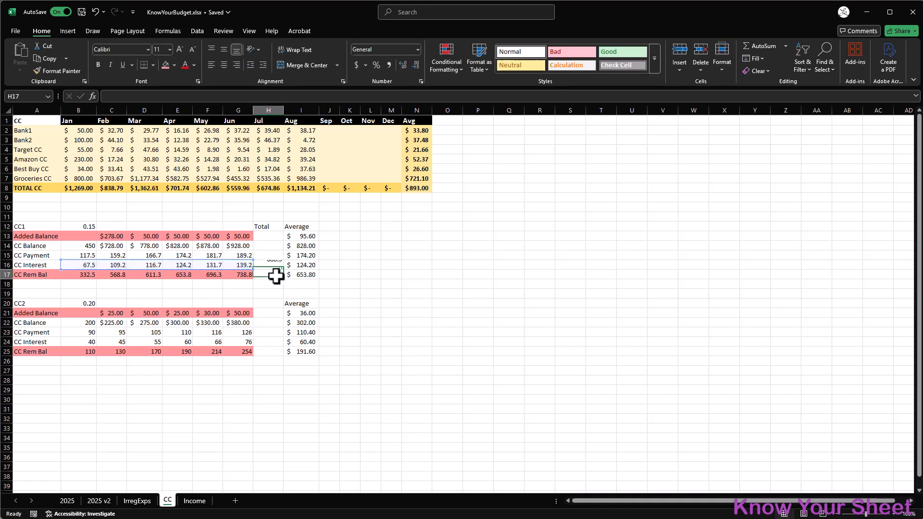
Copy the interest total formula to the CC2 interest and payment rows in H24 and H23, and to the CC1 payment row in H15.
click(275, 265)
key(ctrl+c)
click(272, 342)
key(ctrl+v)
key(Escape)
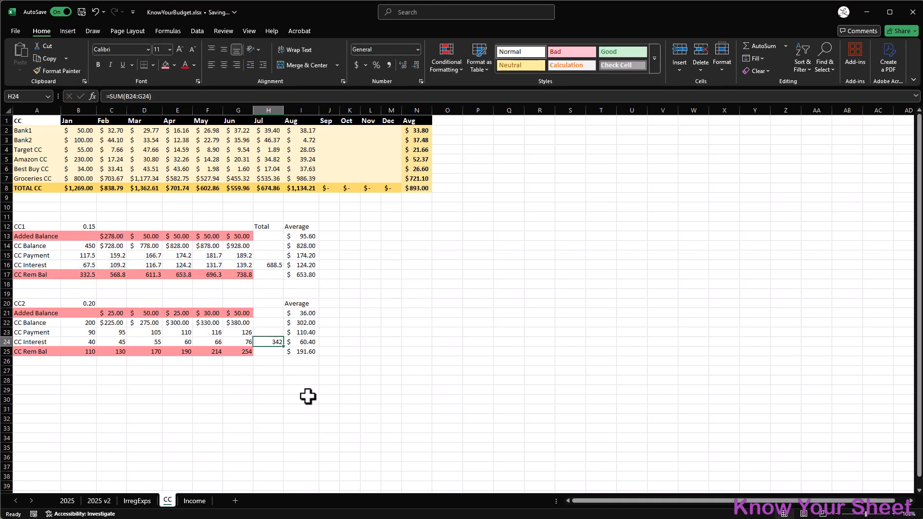
key(ctrl+c)
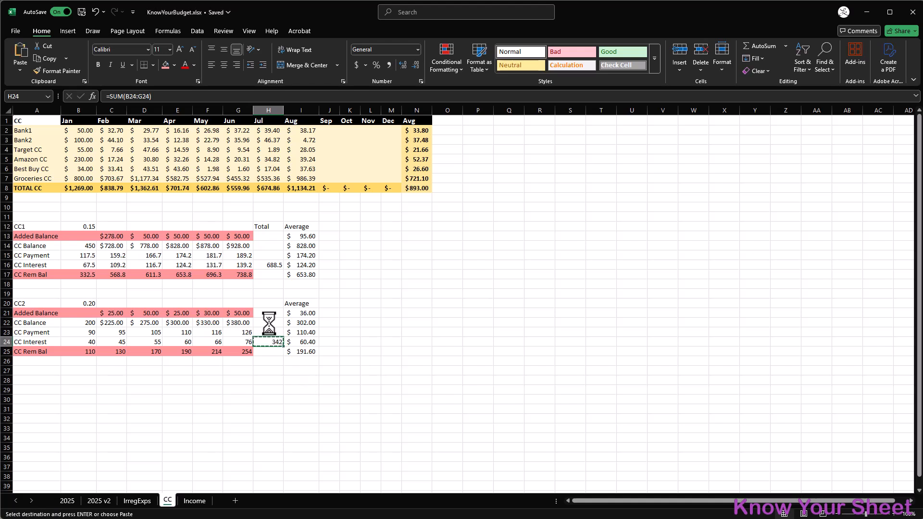
click(274, 331)
key(ctrl+v)
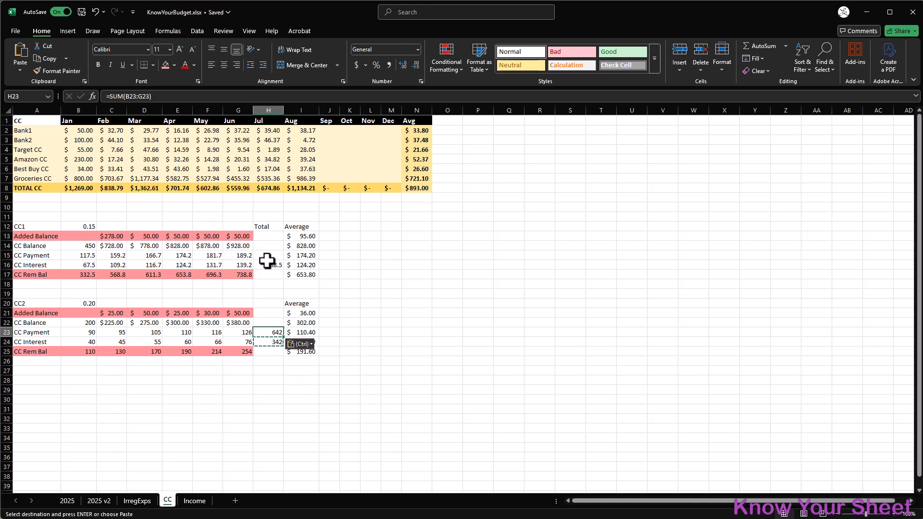
click(269, 255)
key(ctrl+v)
Apply the dollar accounting format to B14:H17 for CC1 and B22:H25 for CC2.
drag(84, 246, 264, 263)
ctrl+drag(84, 323, 264, 353)
ctrl+drag(79, 274, 264, 274)
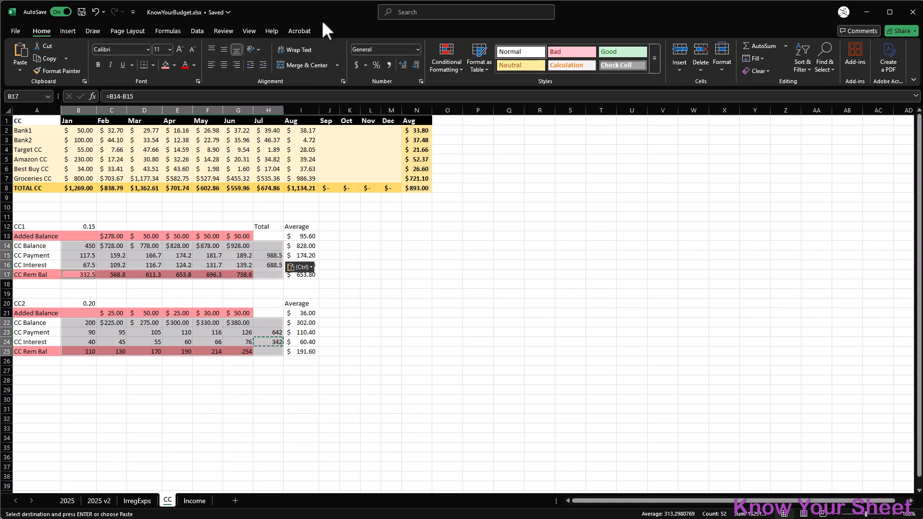
click(357, 66)
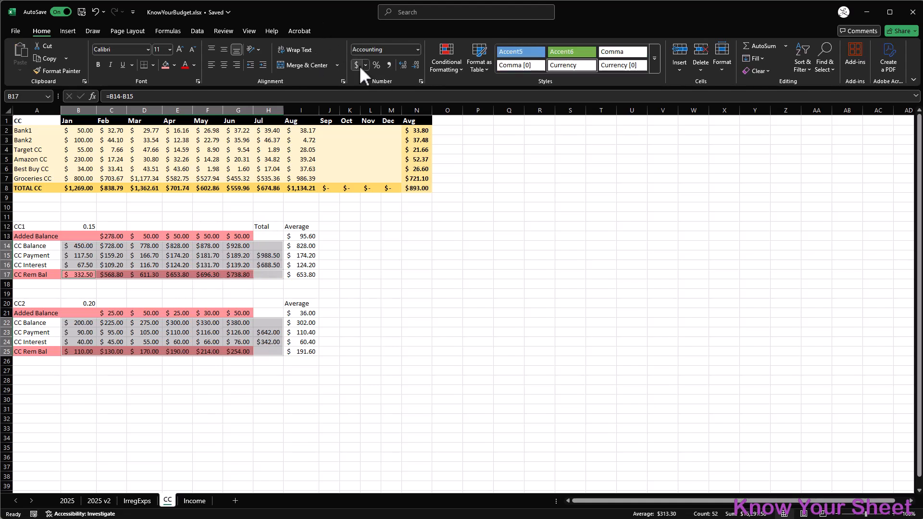
click(355, 323)
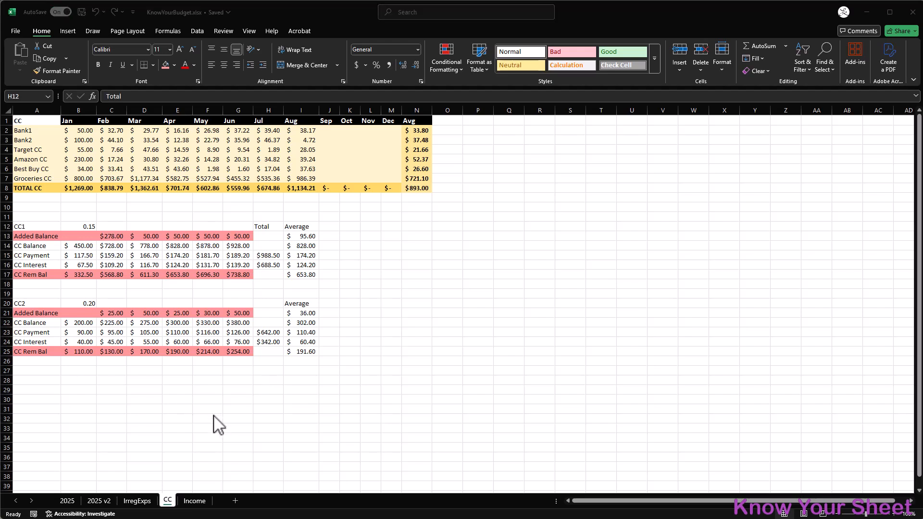
Insert cells at H12:M25 with Shift cells right, moving the Total and Average columns past December.
click(268, 226)
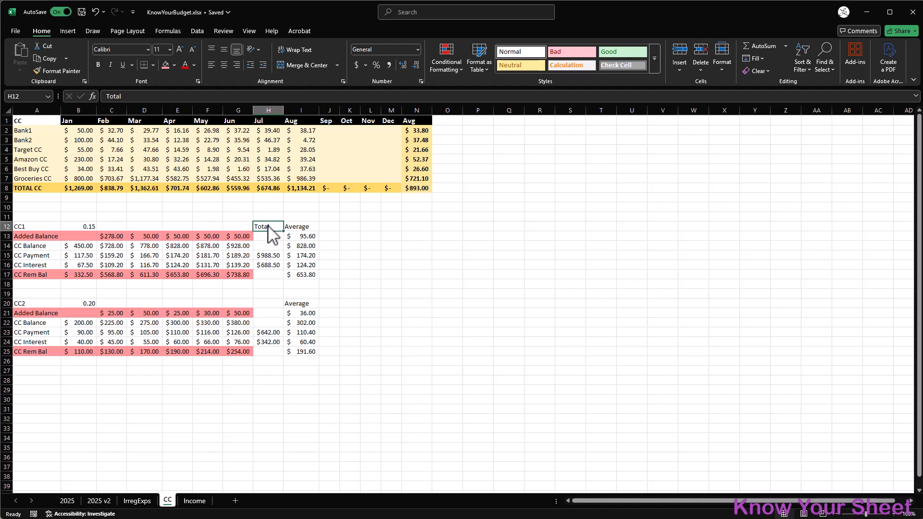
drag(266, 225, 388, 355)
right_click(389, 356)
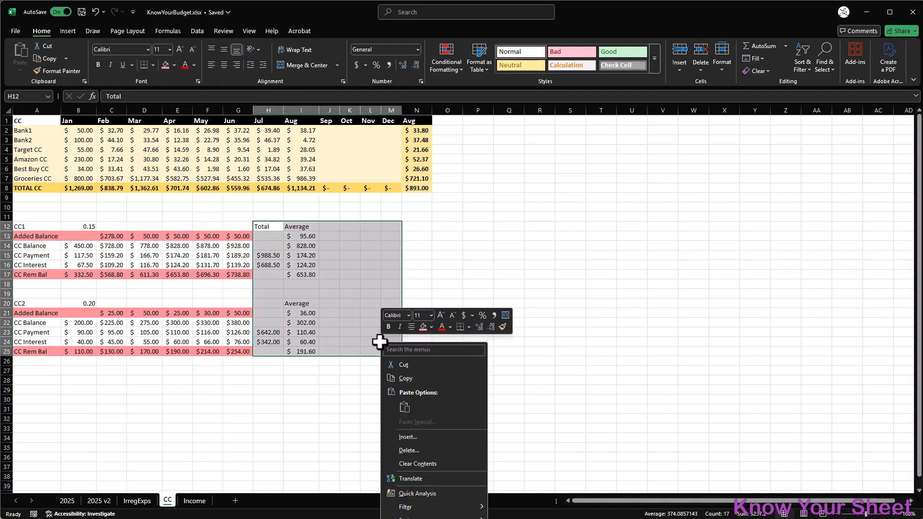
click(419, 436)
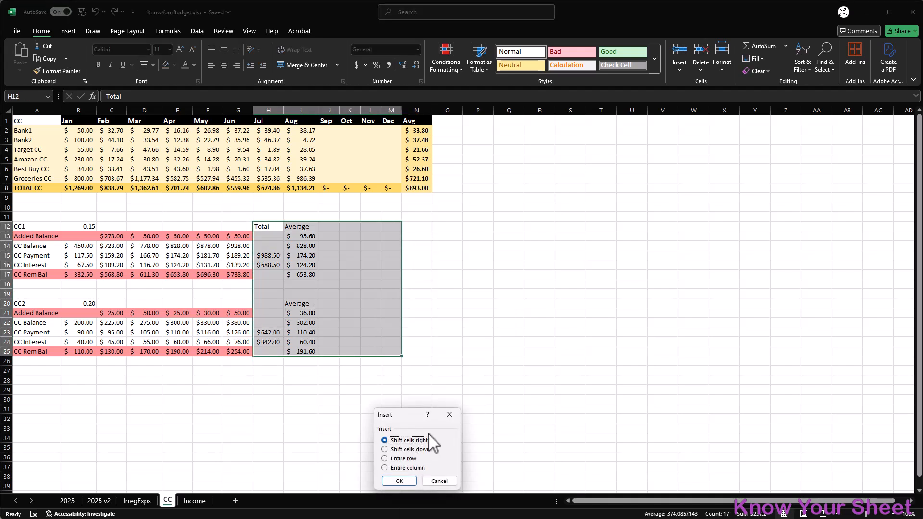
click(400, 482)
click(307, 419)
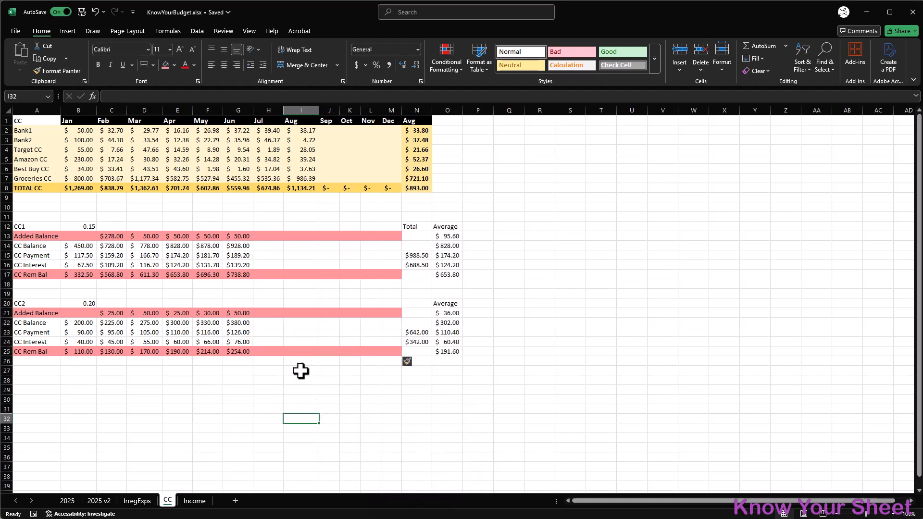
Enter 0 as the CC1 Added Balance for each month from July through December in row 13.
click(260, 239)
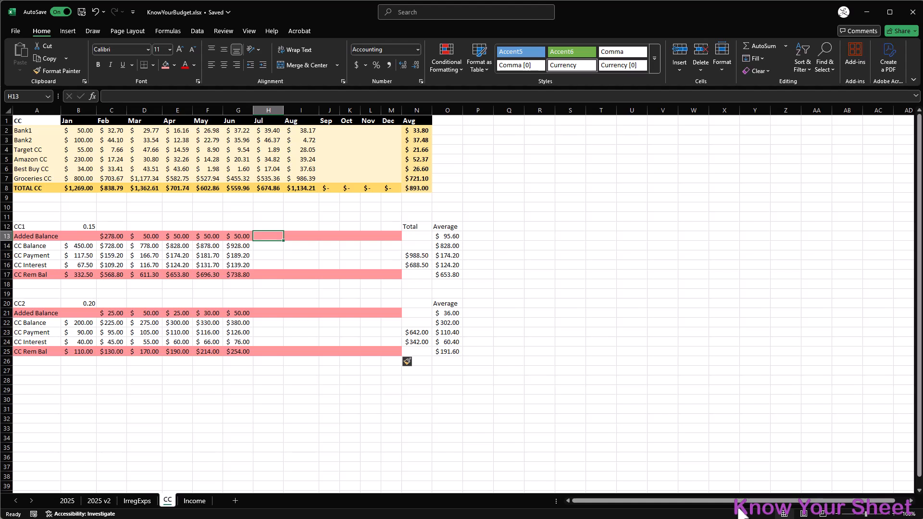
text(0)
key(Tab)
text(0)
key(Tab)
text(0)
key(Tab)
text(0)
key(Tab)
text(0)
key(Tab)
text(0)
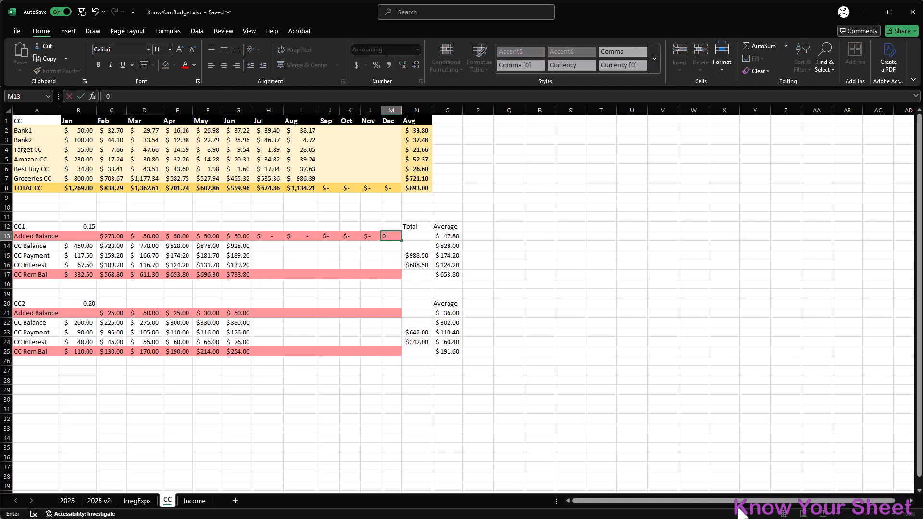
Fill the CC1 balance formula from G14 across to December in M14, and autofit columns H through M.
click(246, 248)
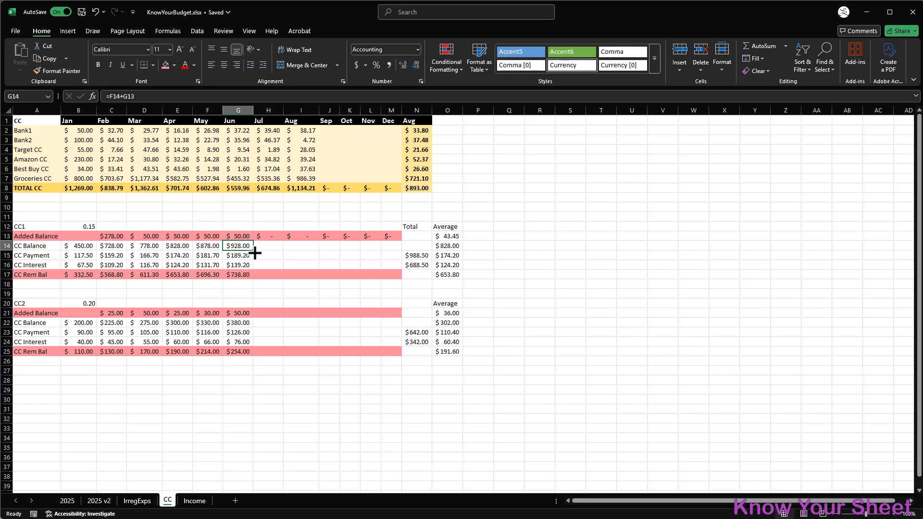
drag(255, 253, 398, 252)
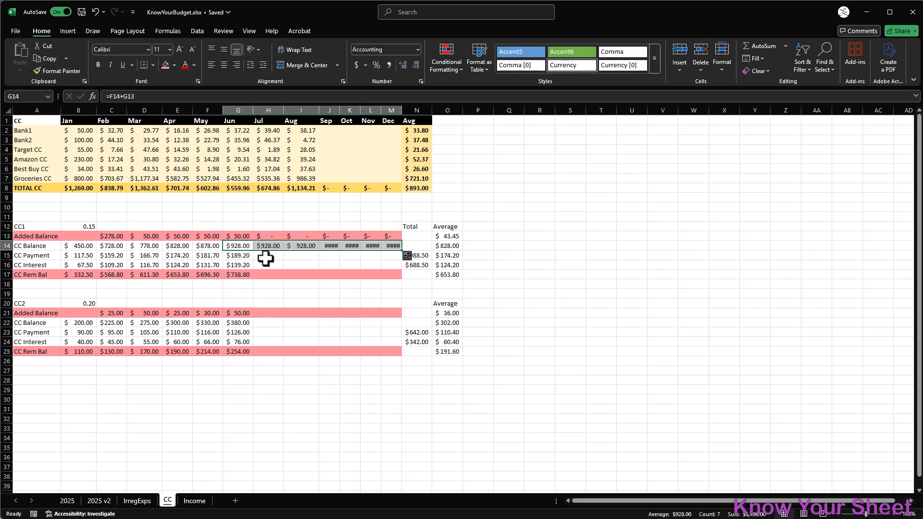
drag(273, 105, 401, 104)
double_click(401, 104)
click(299, 281)
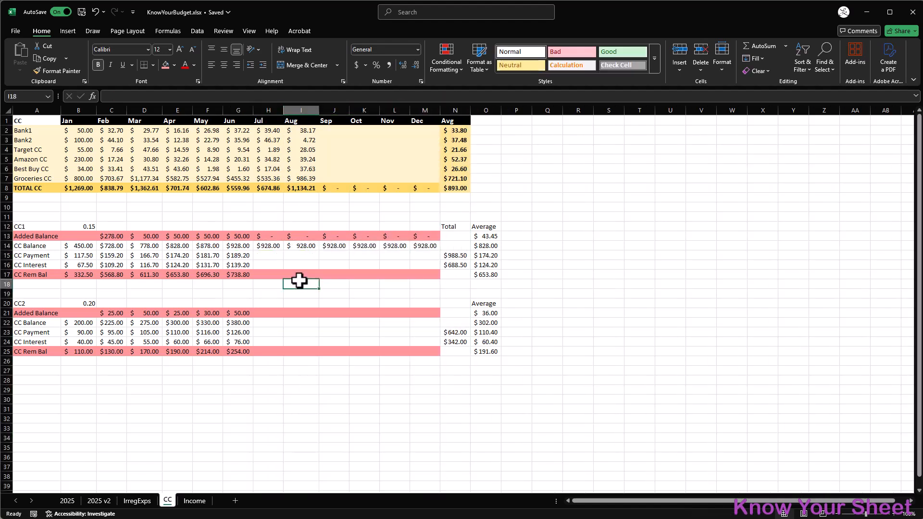
Fill the CC1 remaining balance formula from G17 across to December in M17.
click(250, 276)
drag(253, 278, 436, 304)
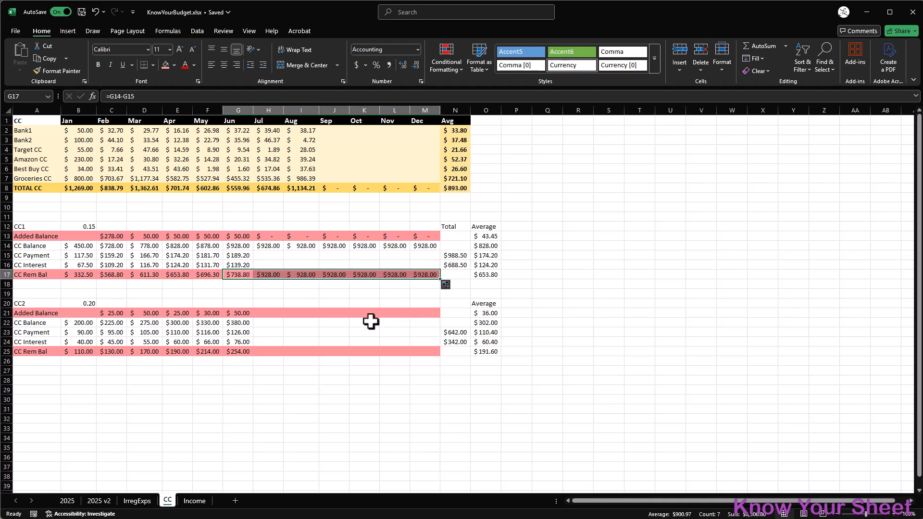
Enter a CC1 payment of 200 for each month from July through December in row 15.
click(272, 256)
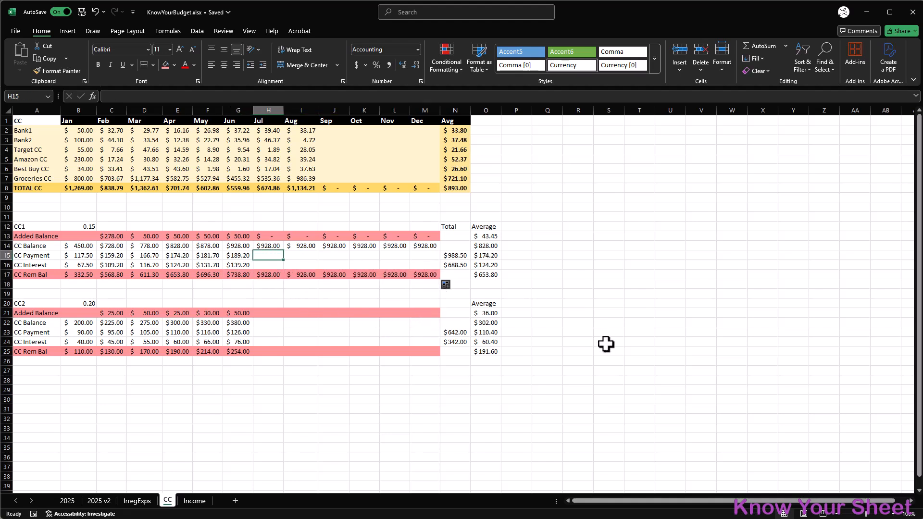
text(1)
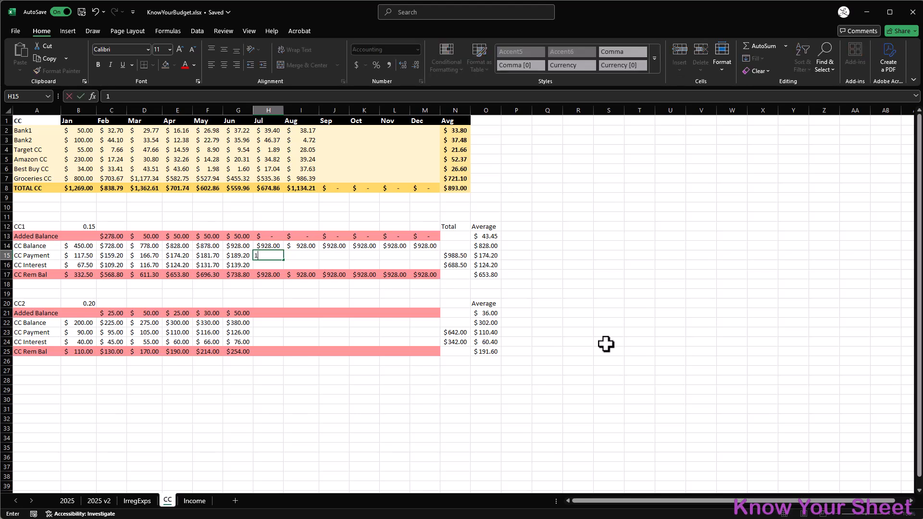
text(00)
key(Tab)
text(200)
key(Tab)
text(200)
key(Tab)
text(2)
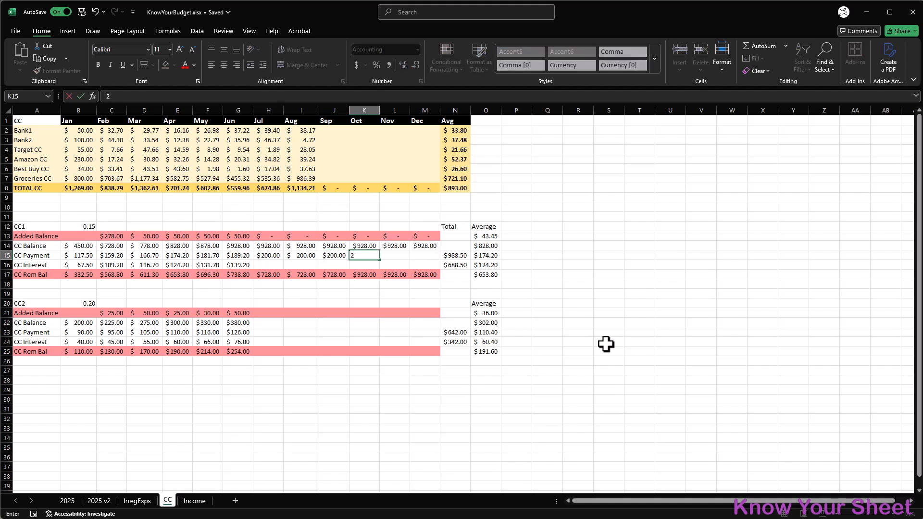
text(200)
key(Tab)
text(2)
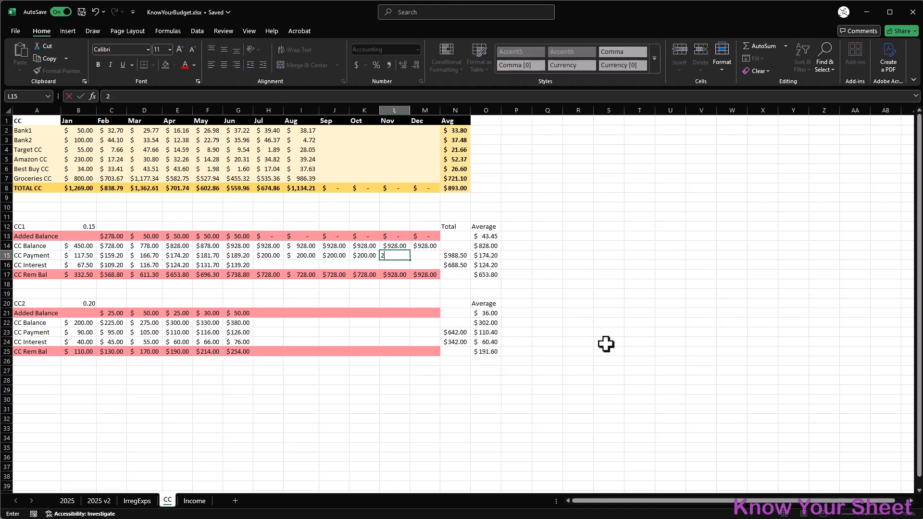
key(Tab)
text(200)
key(Return)
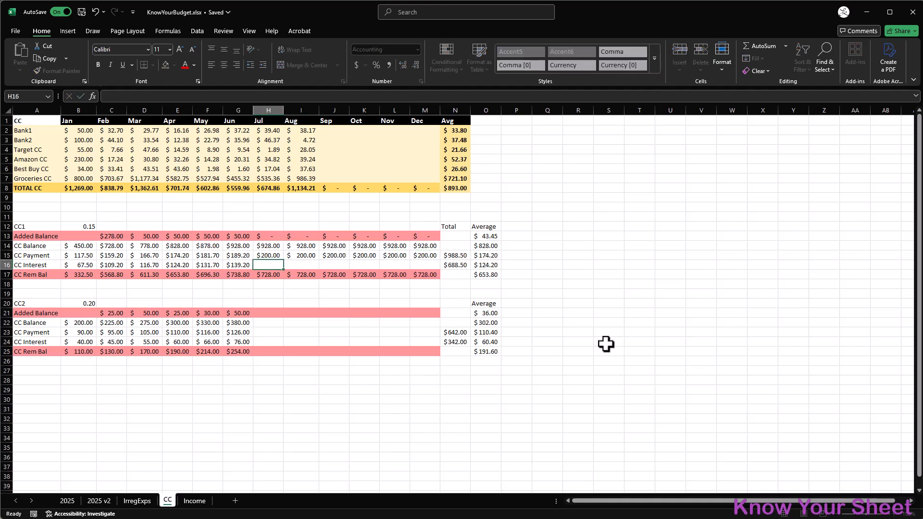
Rewrite the February CC1 balance in C14 as January's remaining balance plus the added balance, =B17+C13.
key(Up)
key(Up)
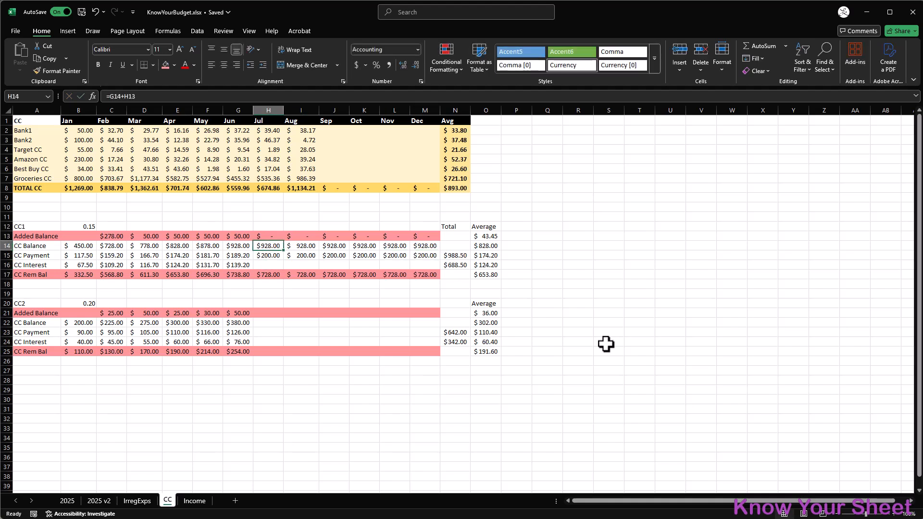
click(149, 97)
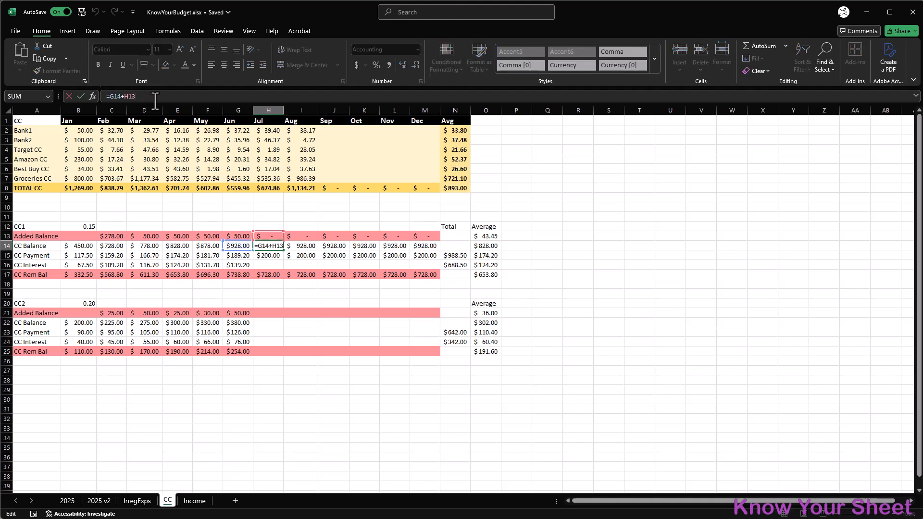
key(Escape)
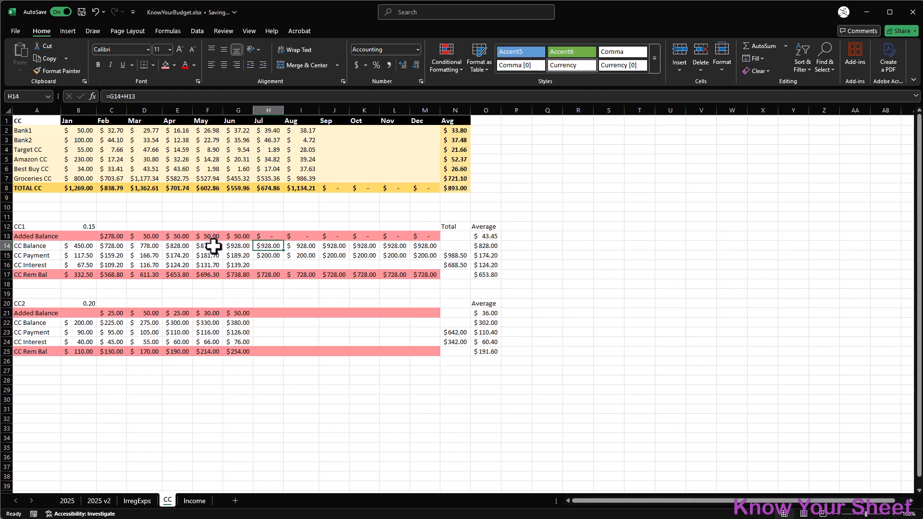
click(158, 248)
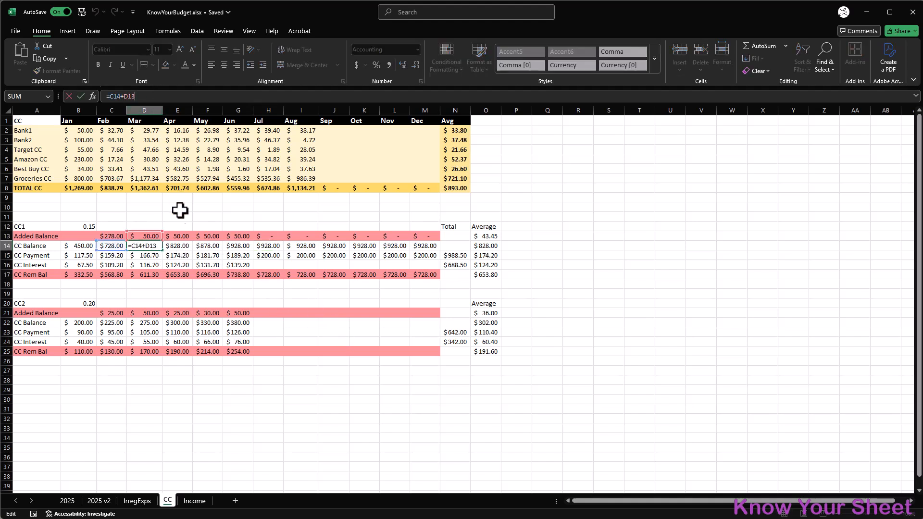
click(112, 245)
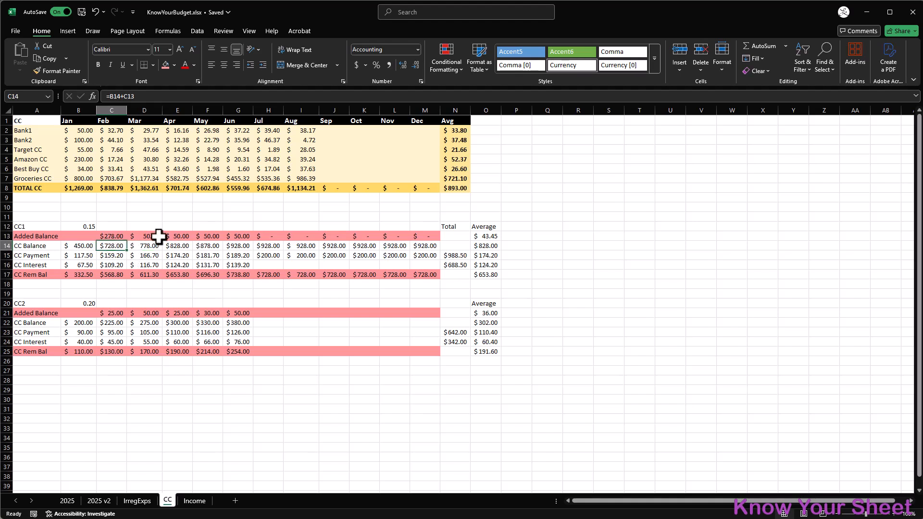
text(=)
click(81, 275)
text(+)
click(123, 235)
key(Return)
Fill the new CC1 balance formula from C14 across to M14, and autofit the August through December columns.
click(120, 247)
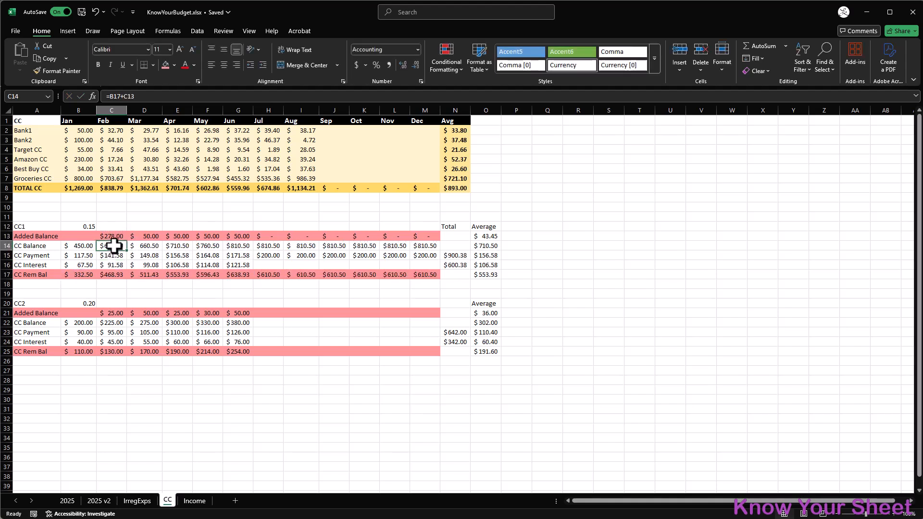
drag(128, 251, 438, 251)
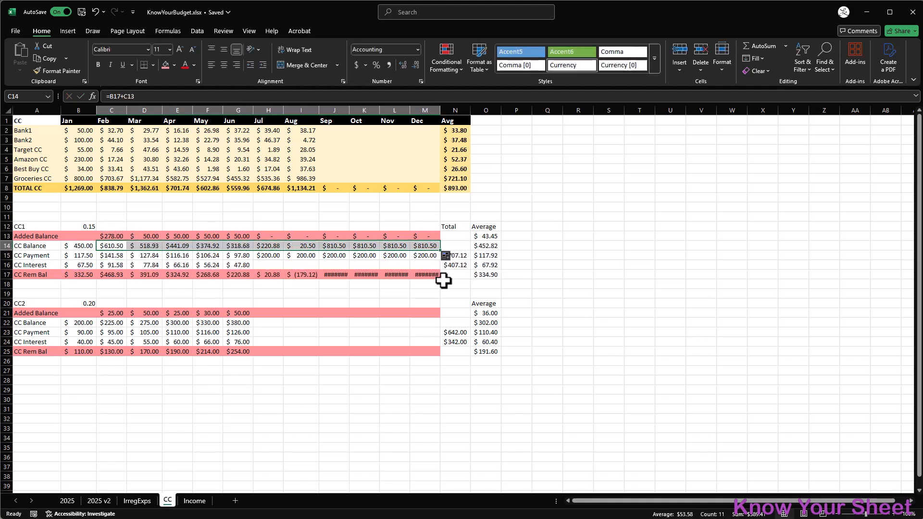
drag(303, 110, 450, 110)
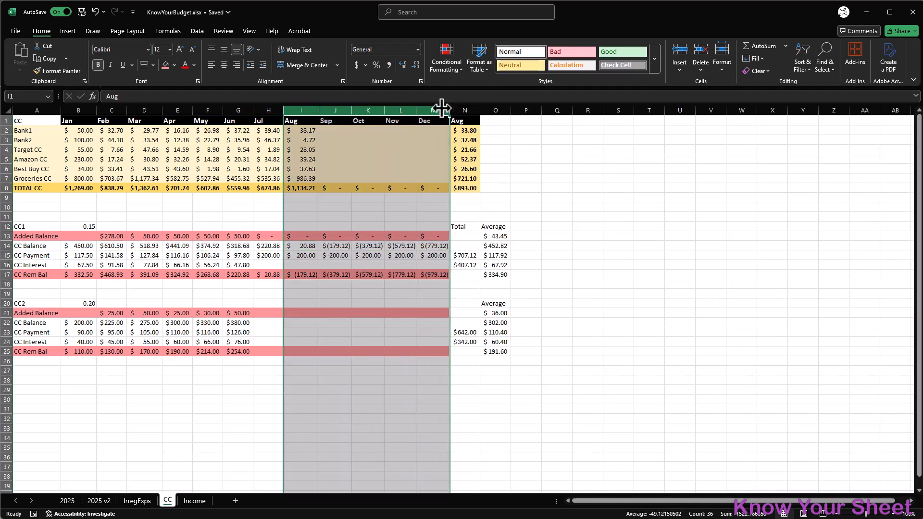
Check the August CC1 balance formula and clear the September through December payments in J15:M15.
click(299, 246)
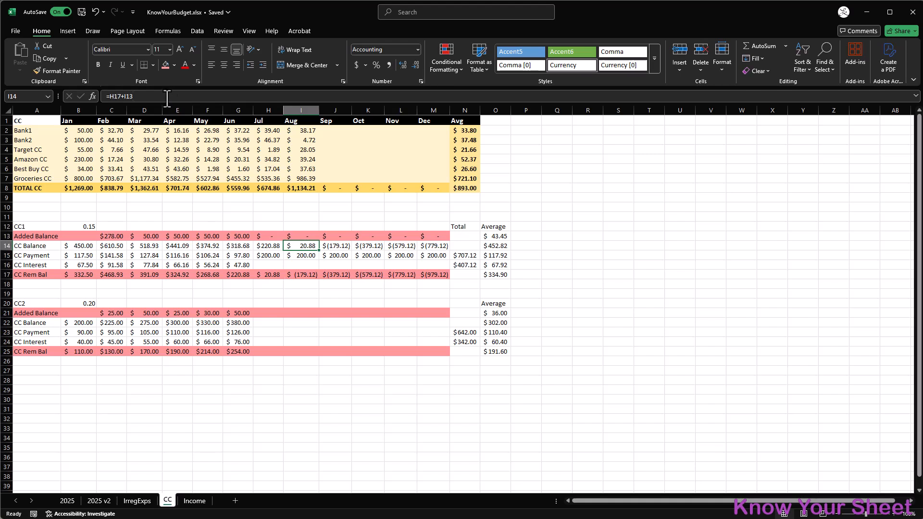
click(166, 97)
key(ctrl+Return)
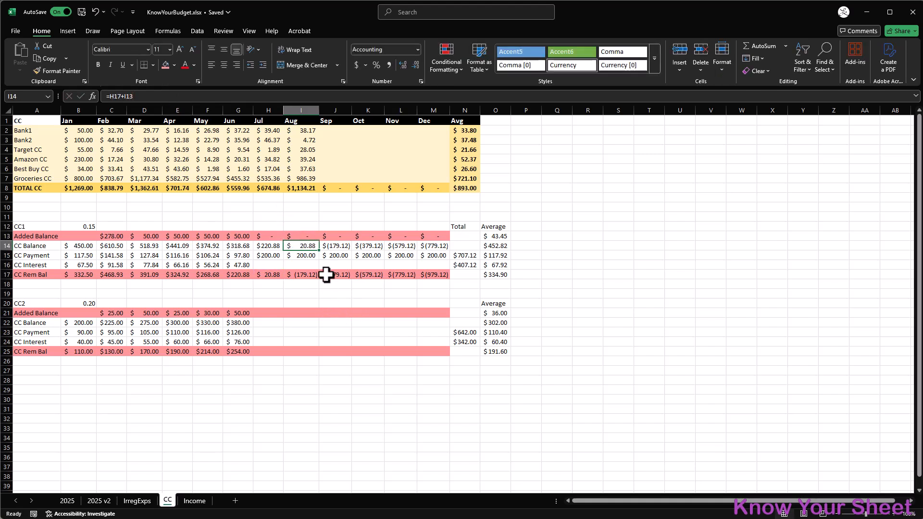
click(321, 311)
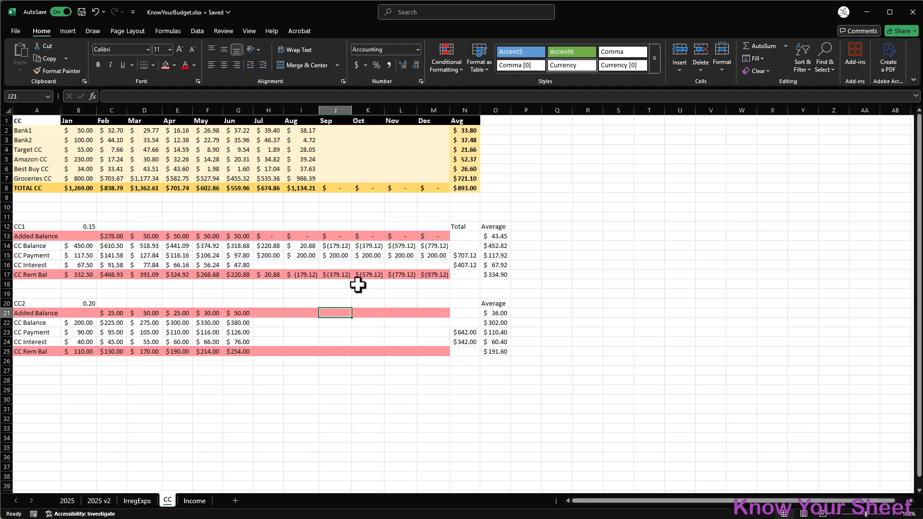
drag(305, 248, 325, 255)
key(Delete)
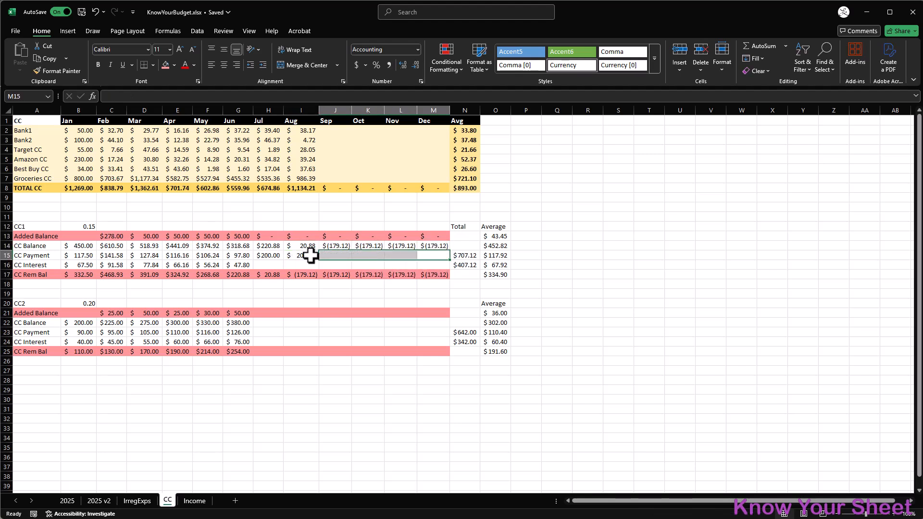
Set the August CC1 payment in I15 equal to that month's balance, =I14.
click(310, 255)
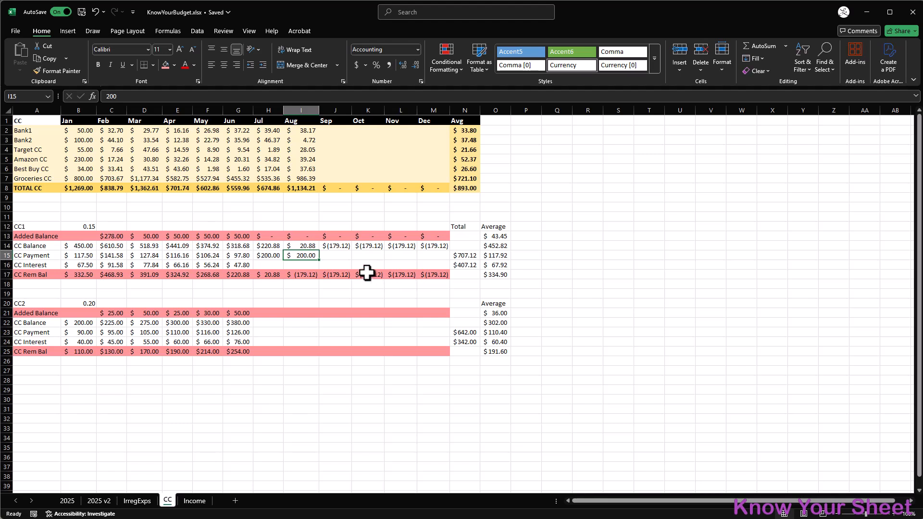
text(=)
click(309, 245)
key(Return)
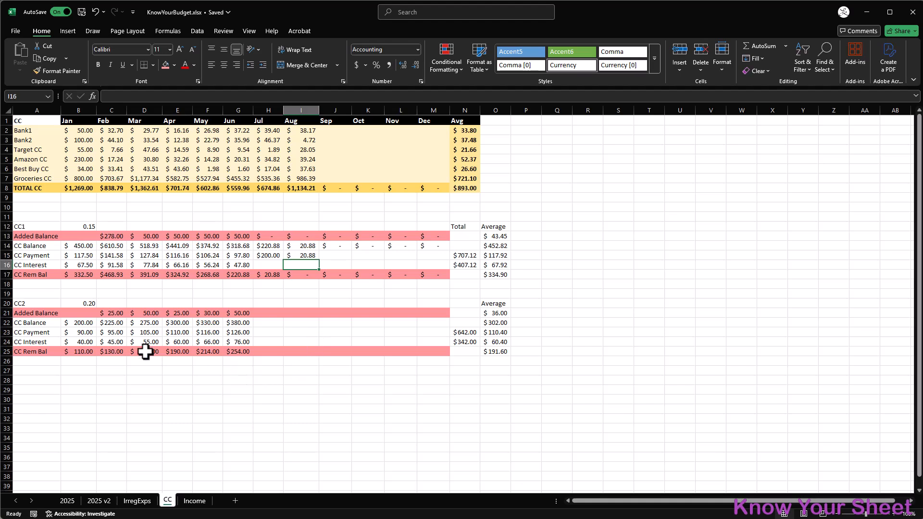
Rewrite the February CC2 balance in C22 as January's remaining balance plus the added balance, =B25+C21.
click(120, 323)
click(114, 96)
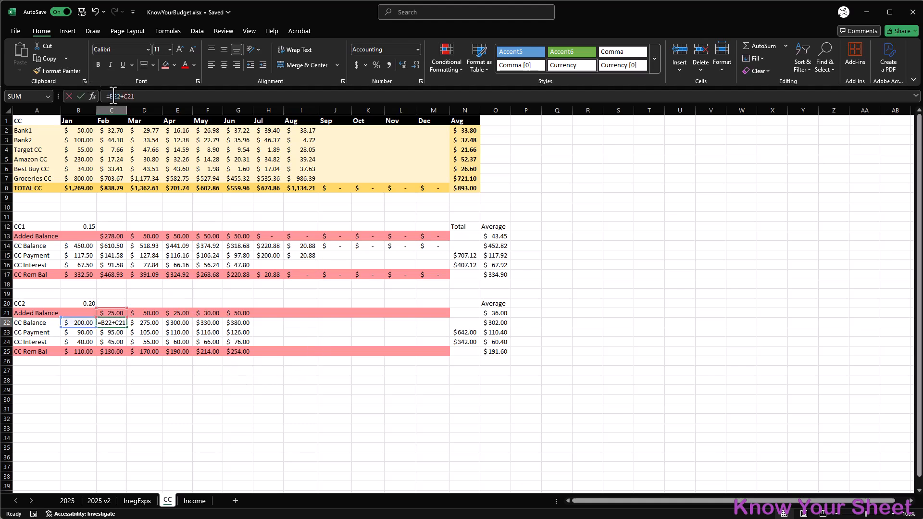
key(BackSpace)
key(BackSpace)
key(BackSpace)
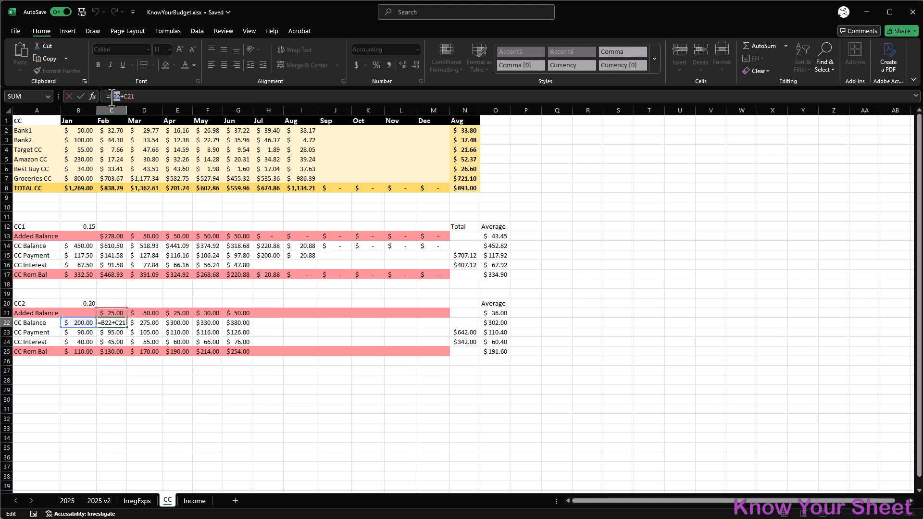
click(97, 355)
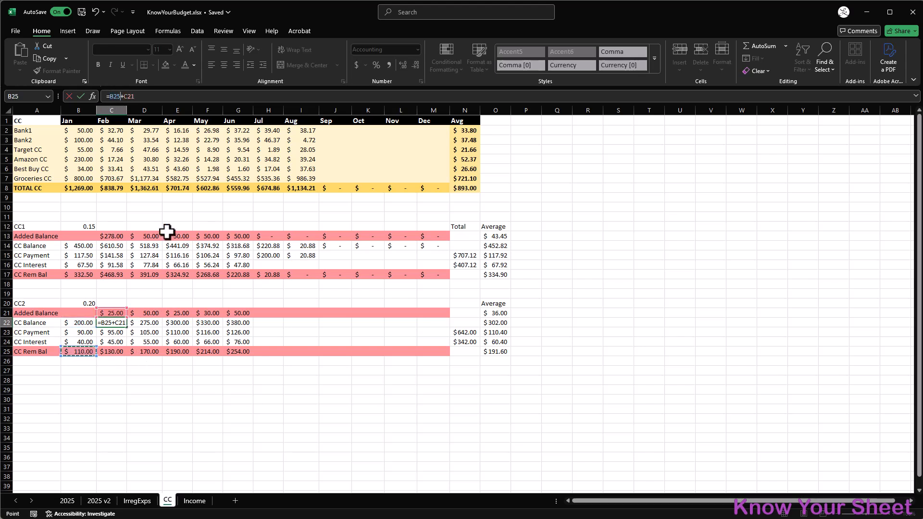
key(Return)
Fill the CC2 balance formula from C22 across to M22 and check the February and March formulas.
click(117, 323)
drag(127, 328, 439, 345)
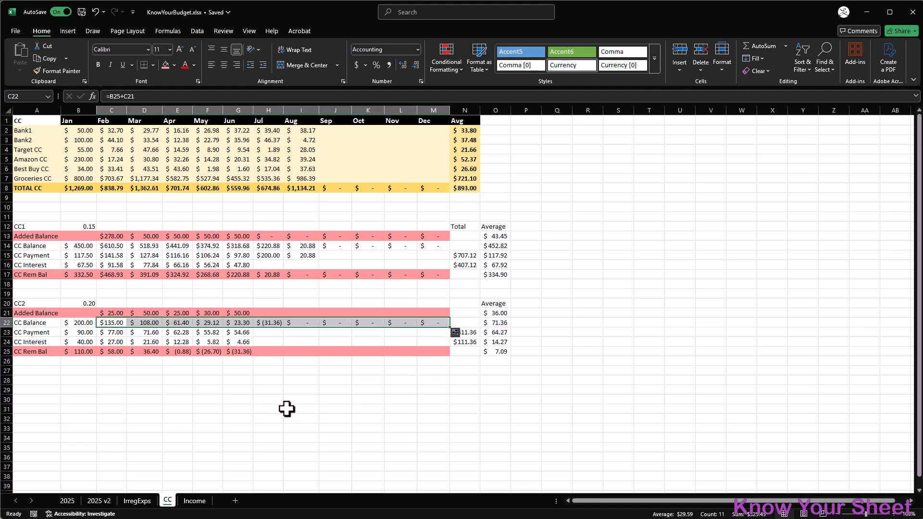
click(114, 323)
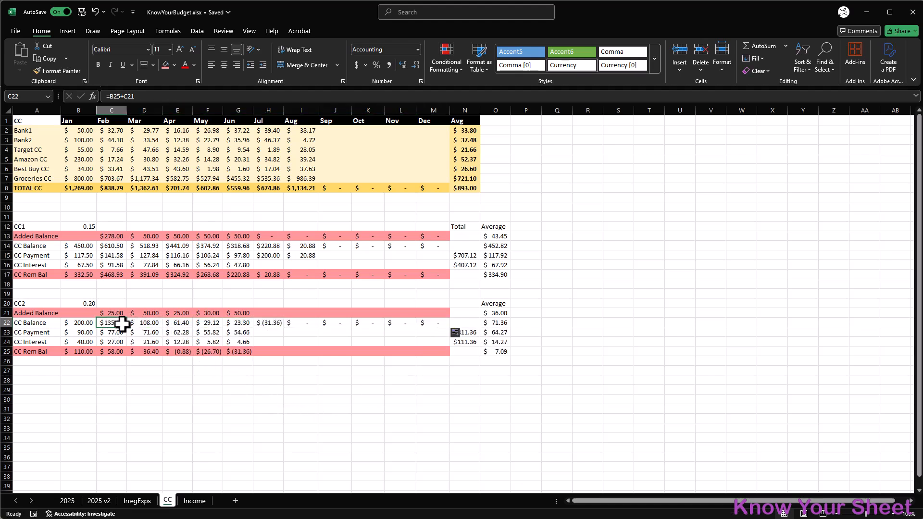
click(158, 325)
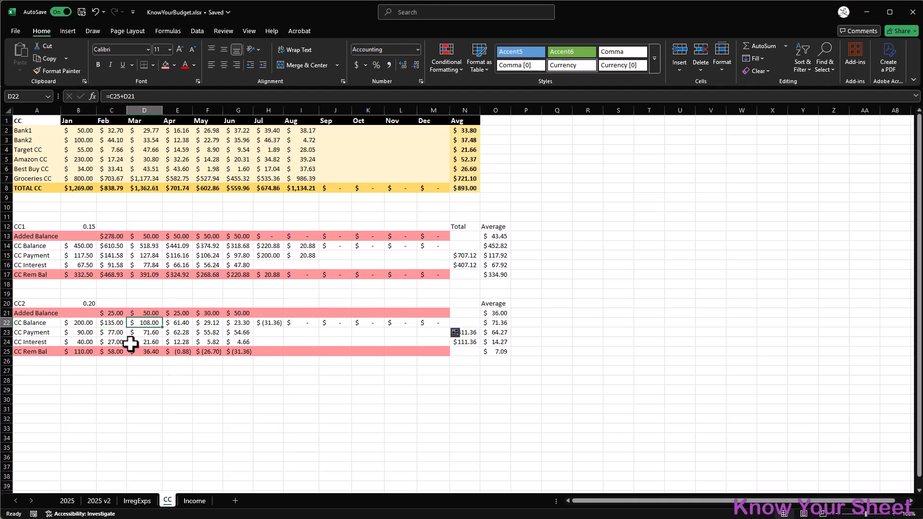
Check the February to April CC2 payment formulas and set the April payment in E23 to that month's balance, =E22.
click(117, 332)
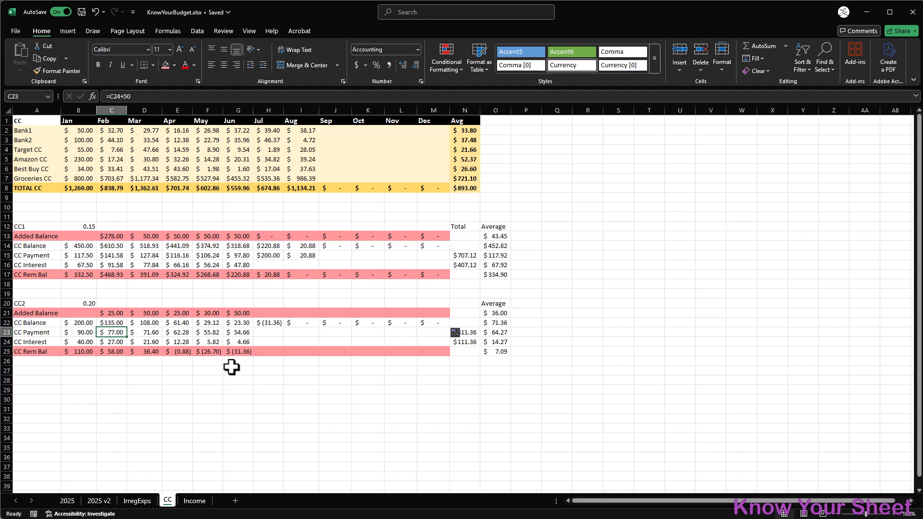
click(157, 333)
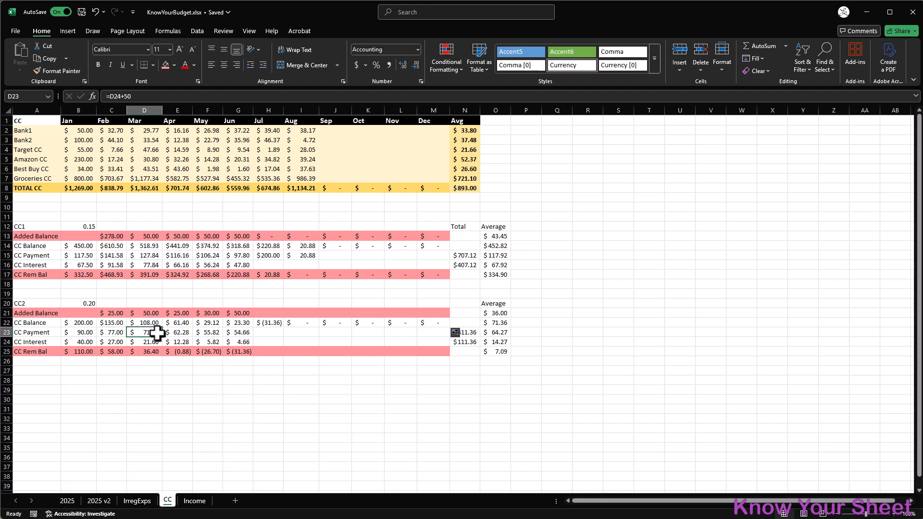
click(186, 333)
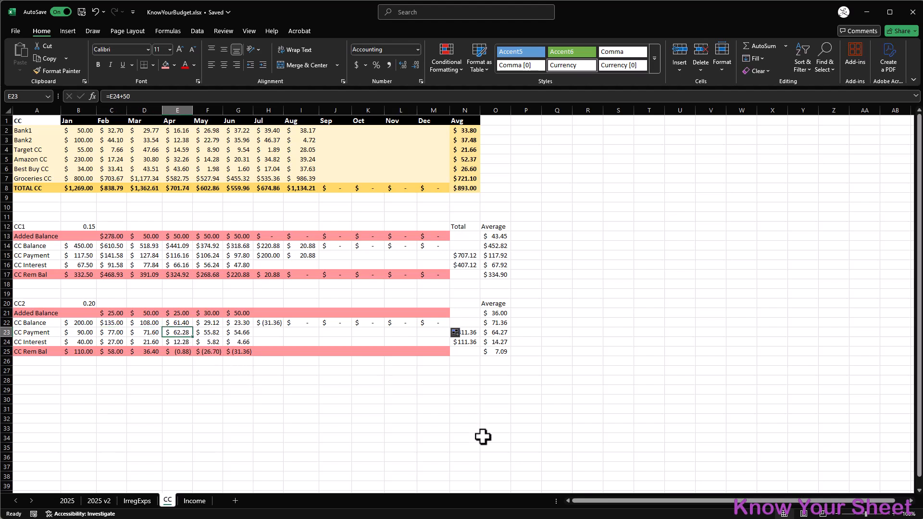
text(=)
key(Up)
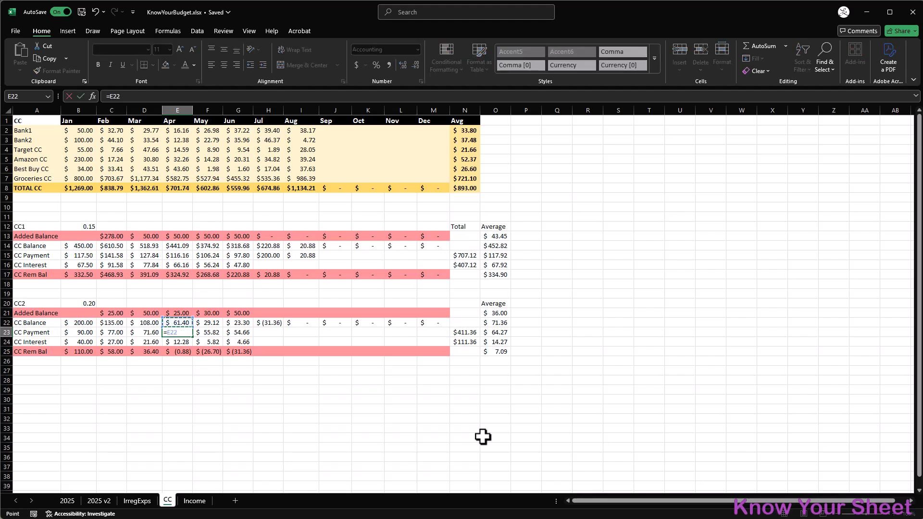
key(Return)
Clear the May and June CC2 payments and interest in F23:G24.
key(Down)
key(Up)
key(Right)
key(Up)
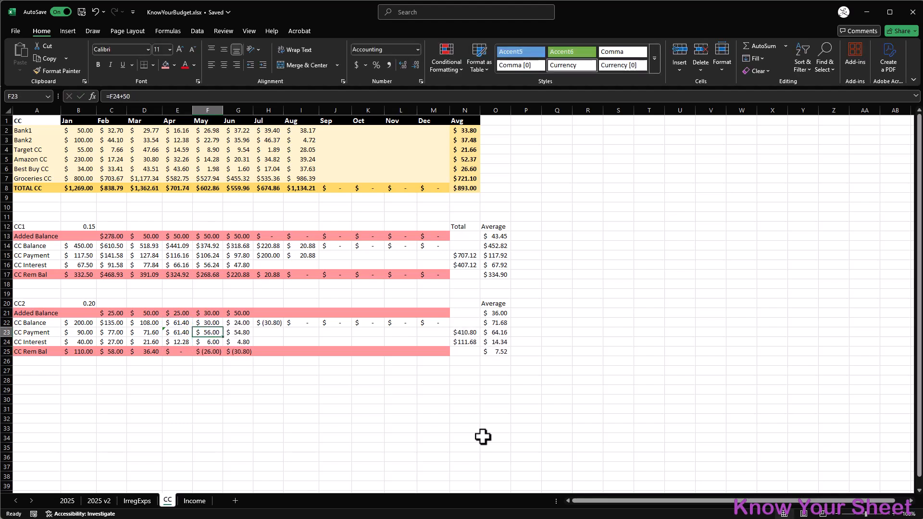
key(shift+Right)
key(shift+Down)
key(Delete)
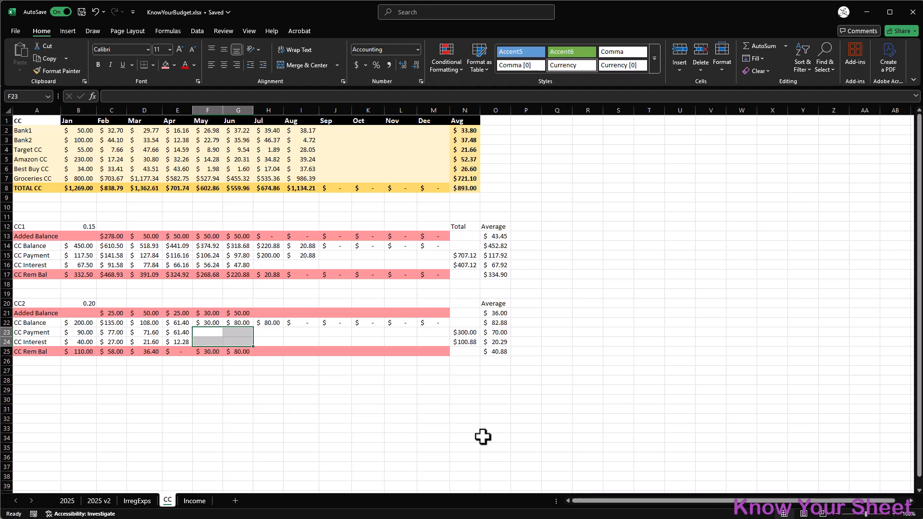
Set the May and June CC2 payments equal to their months' balances, =F22 in F23 and =G22 in G23.
key(shift+Up)
key(shift+Left)
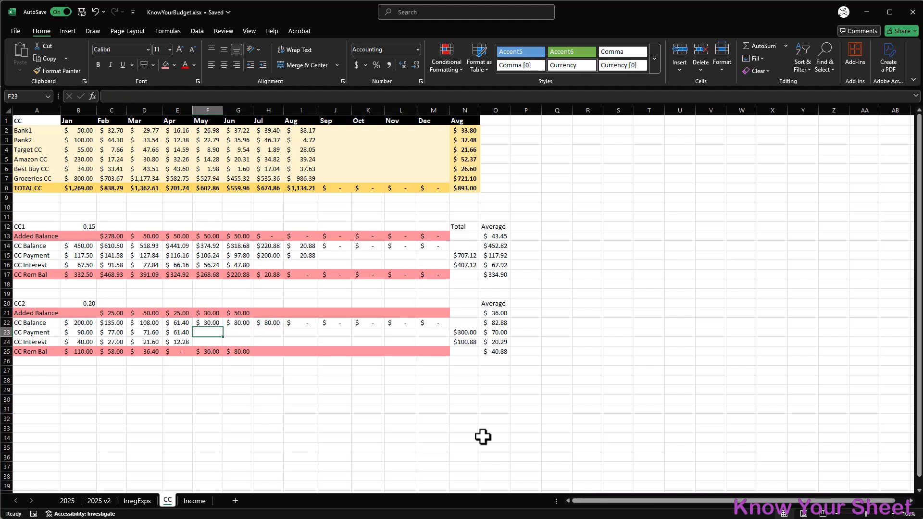
text(=)
key(Up)
key(Return)
key(Down)
key(Up)
key(Up)
key(Right)
text(=)
key(Up)
key(Return)
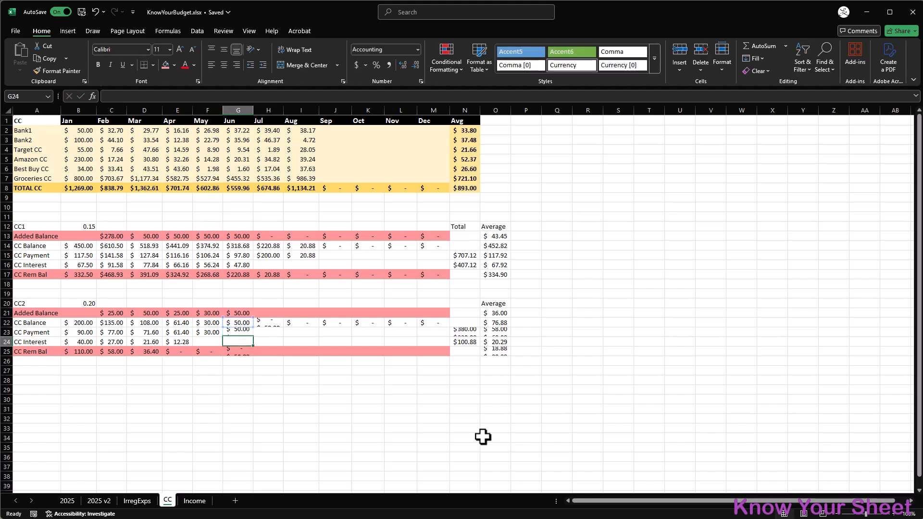
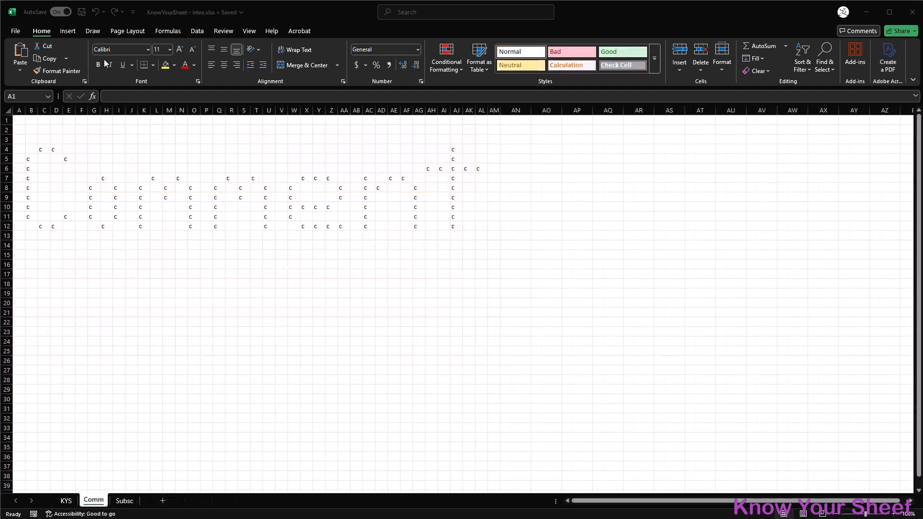
In the Comm sheet's conditional formatting rules, turn off Stop If True for the first rule and apply the change.
click(449, 67)
click(467, 215)
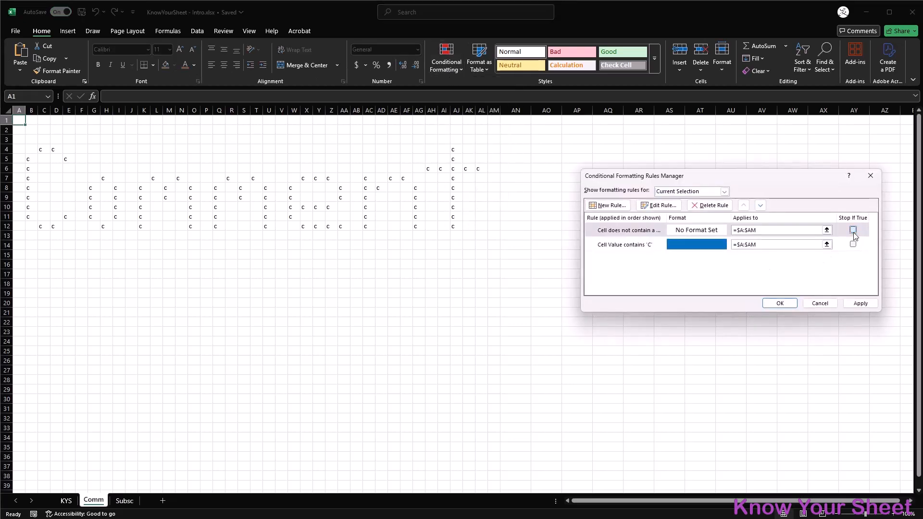
click(861, 304)
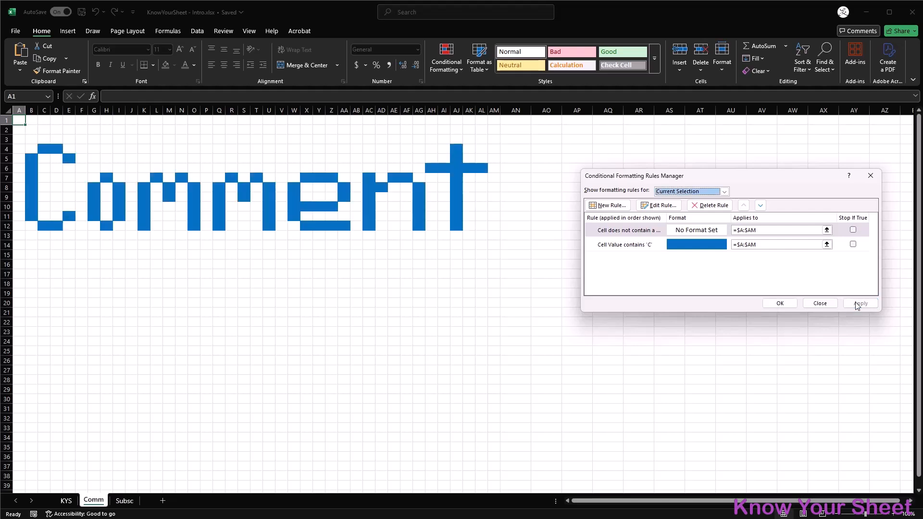
click(780, 304)
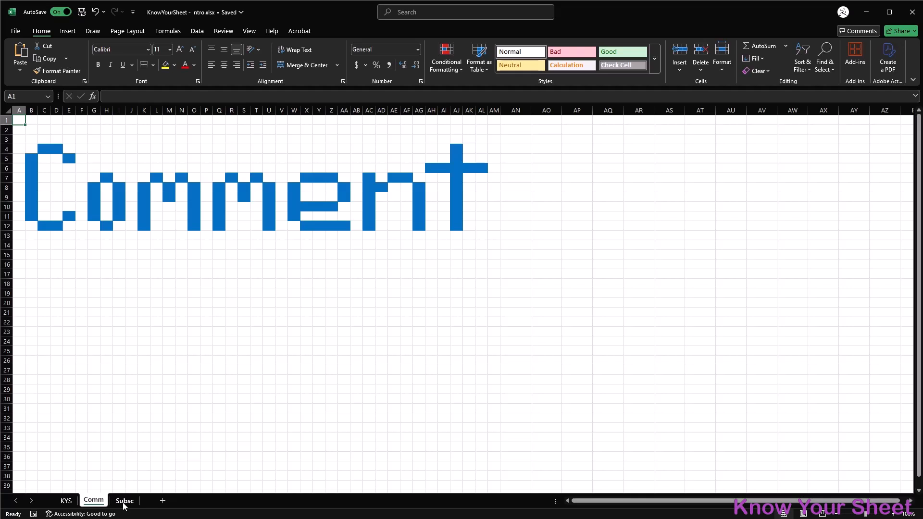
On the Subsc sheet, turn off Stop If True for the first conditional formatting rule and apply the change.
click(124, 501)
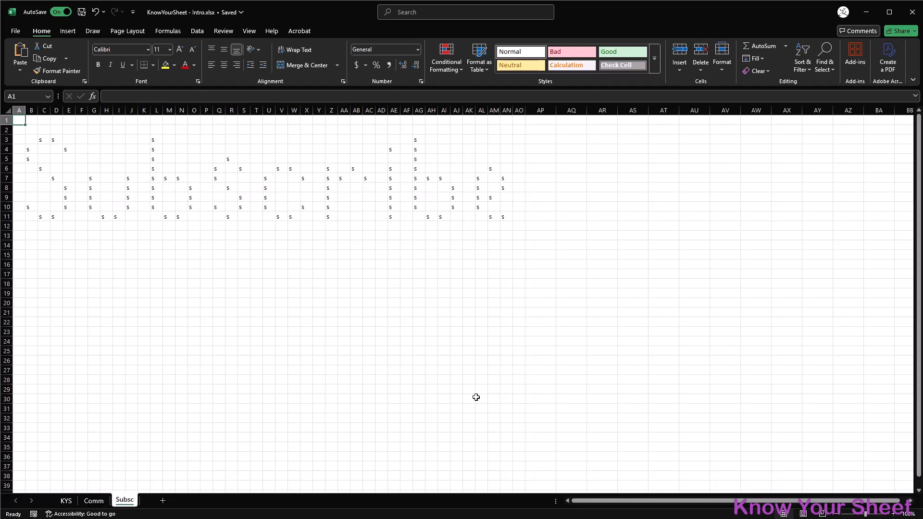
click(461, 69)
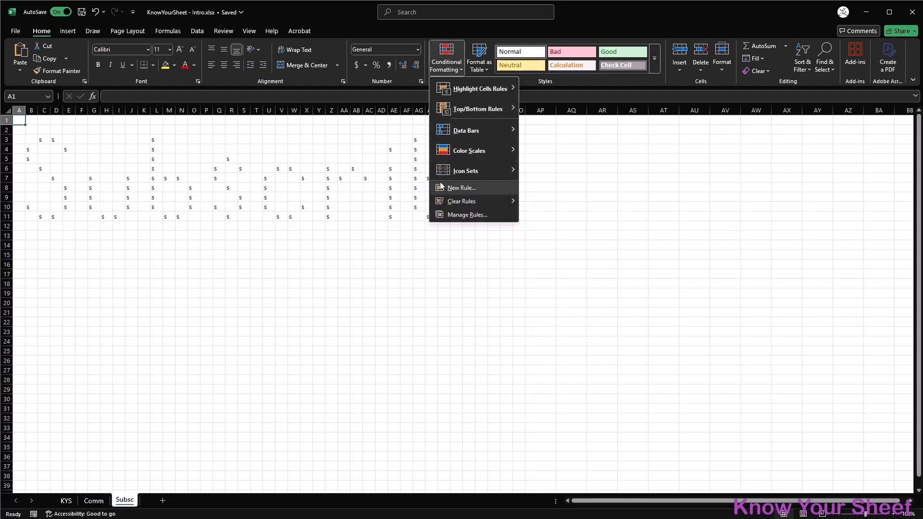
click(446, 214)
click(853, 229)
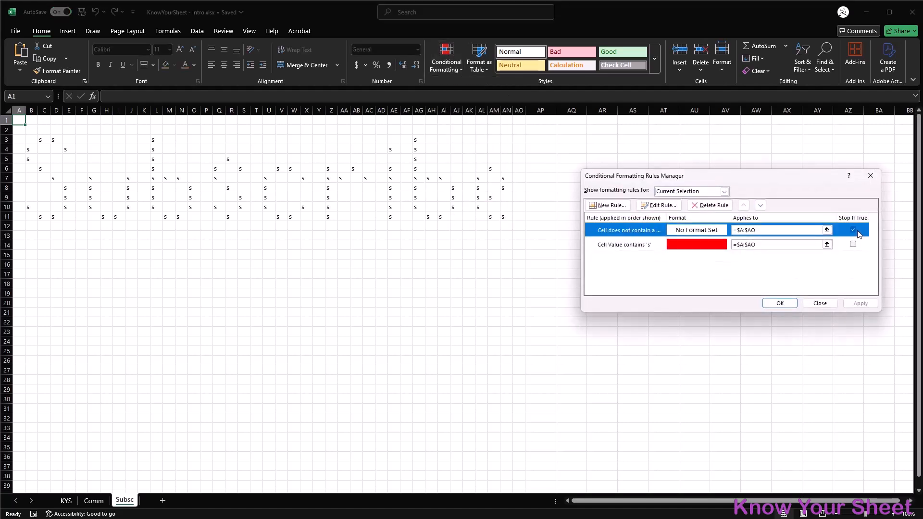
click(860, 303)
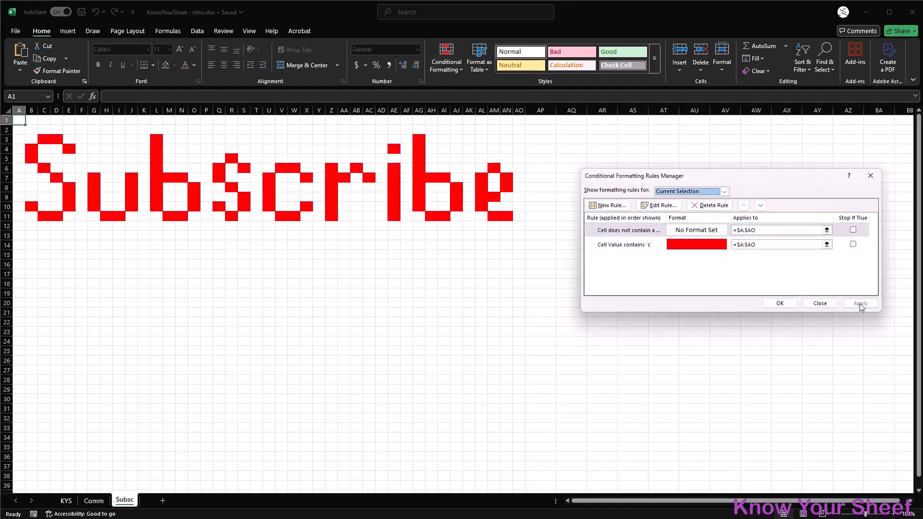